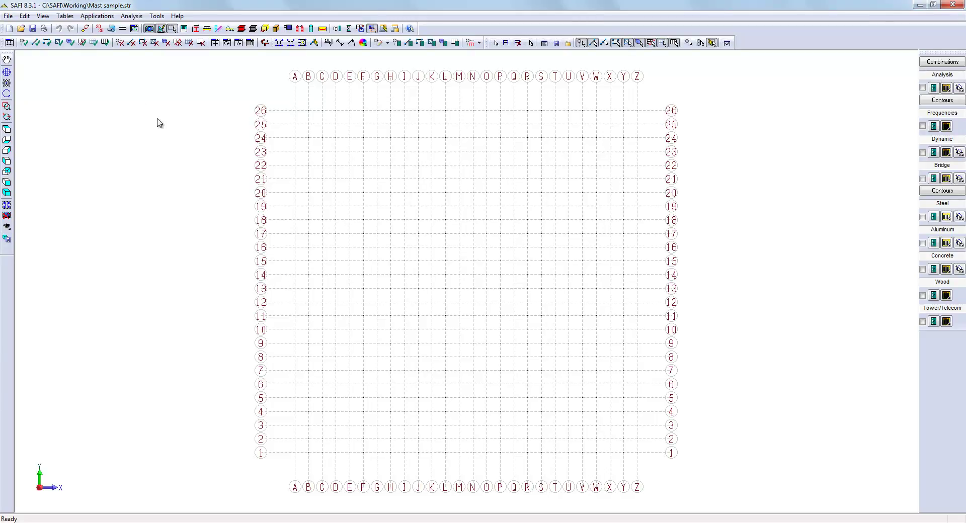
Set the analysis mode to 3D in the general options.
left_click(99, 29)
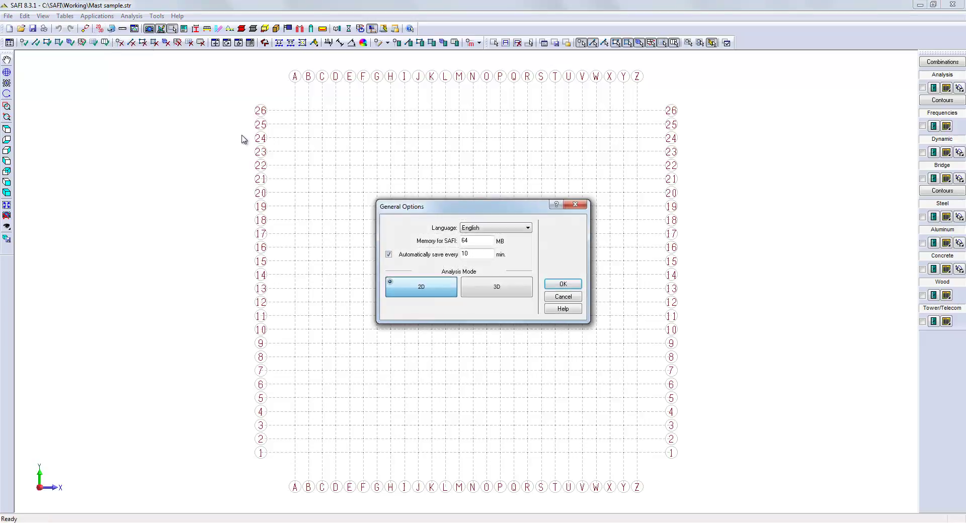
left_click(506, 295)
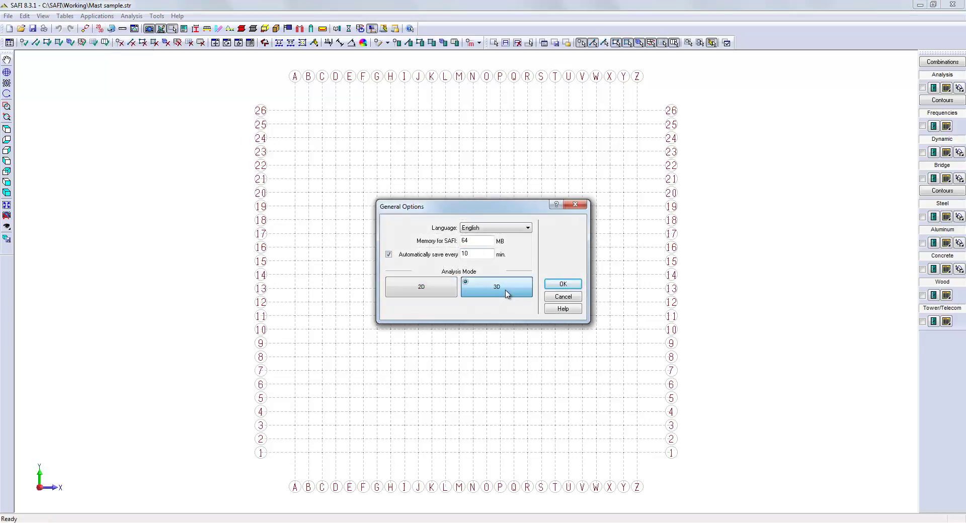
left_click(561, 284)
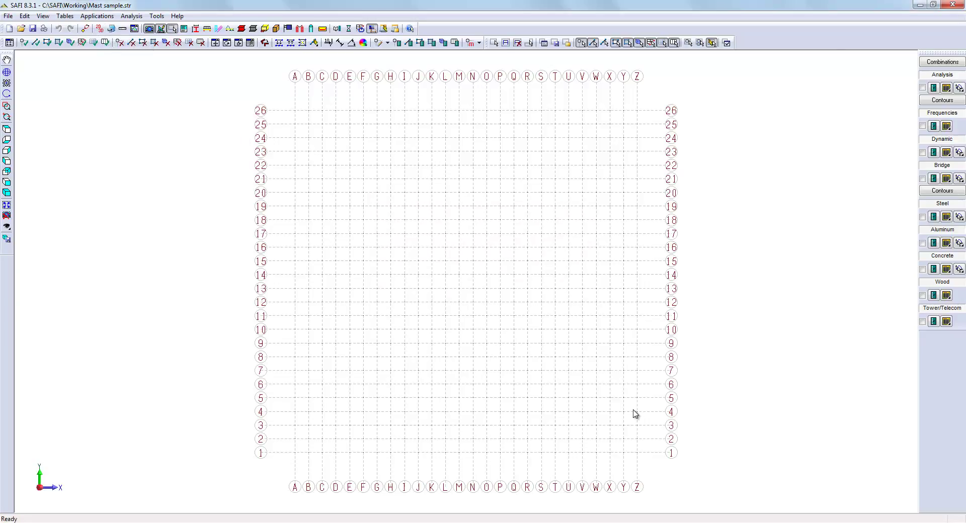
Set the steel design standard to AISC-ASD-89 in the design codes and standards parameters.
left_click(338, 30)
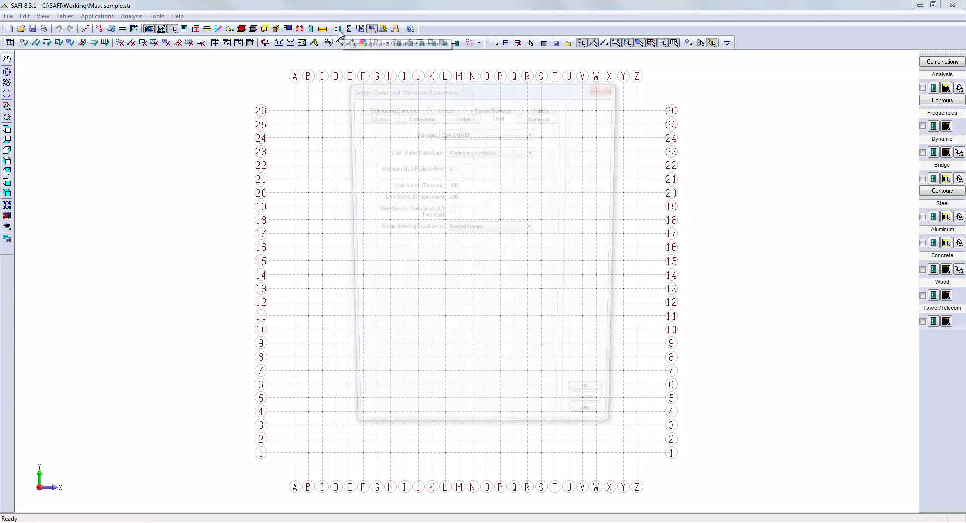
left_click(458, 132)
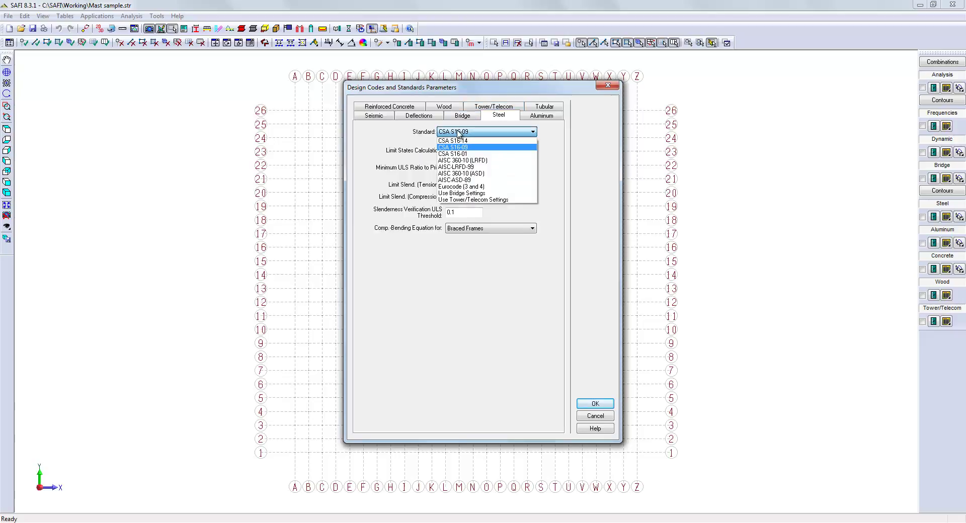
left_click(473, 180)
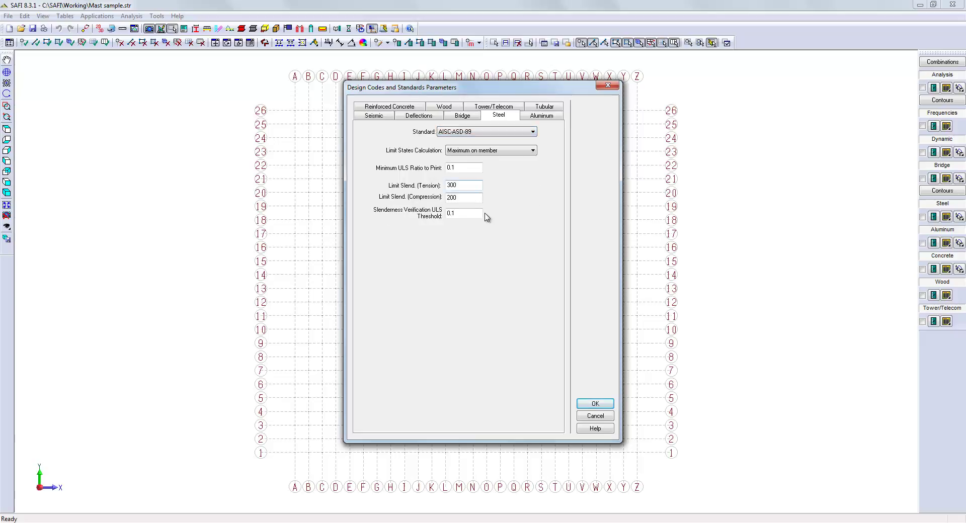
left_click(594, 404)
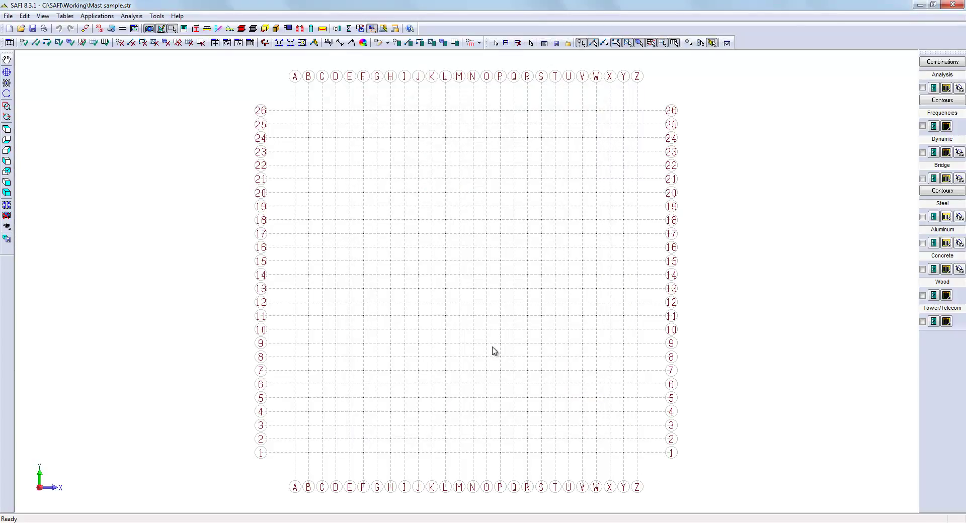
Apply the default imperial units system and set the length unit to feet.
scroll(492, 347, "down", 1)
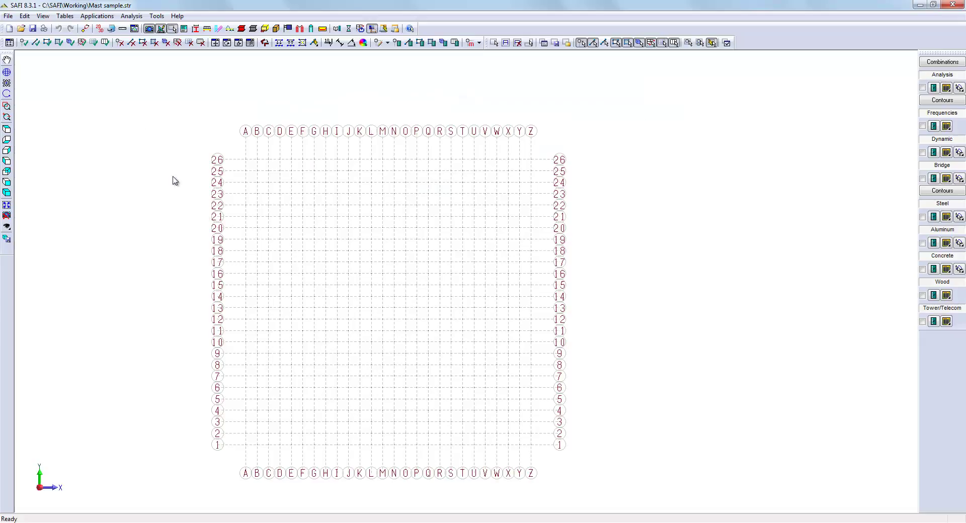
left_click(122, 31)
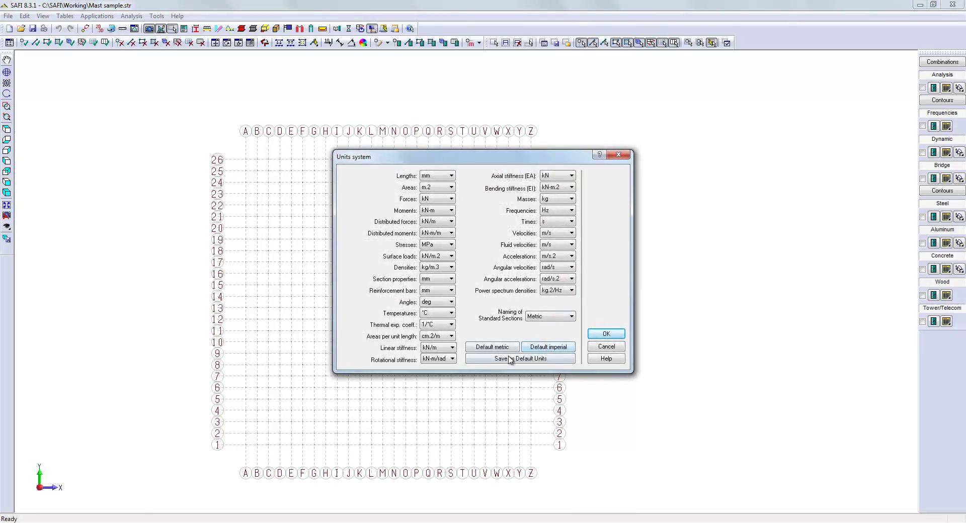
left_click(536, 352)
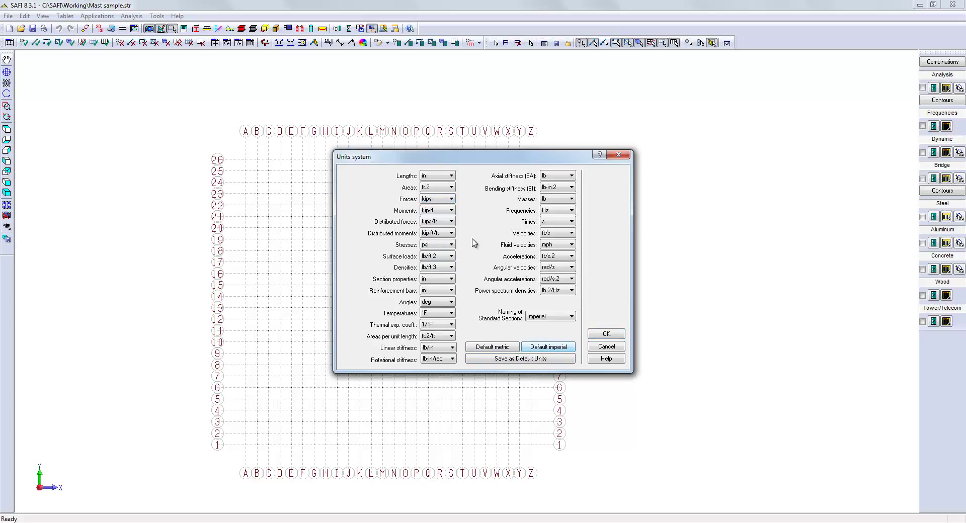
left_click(442, 175)
left_click(431, 211)
left_click(605, 334)
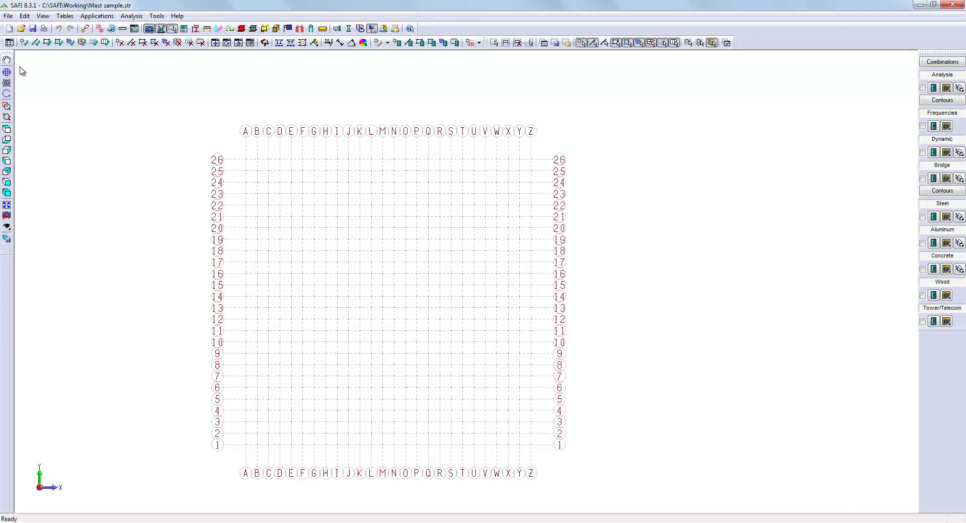
Create regular grid lines with one 7 ft division for the lettered lines and one 3 ft division for the numbered lines.
left_click(9, 43)
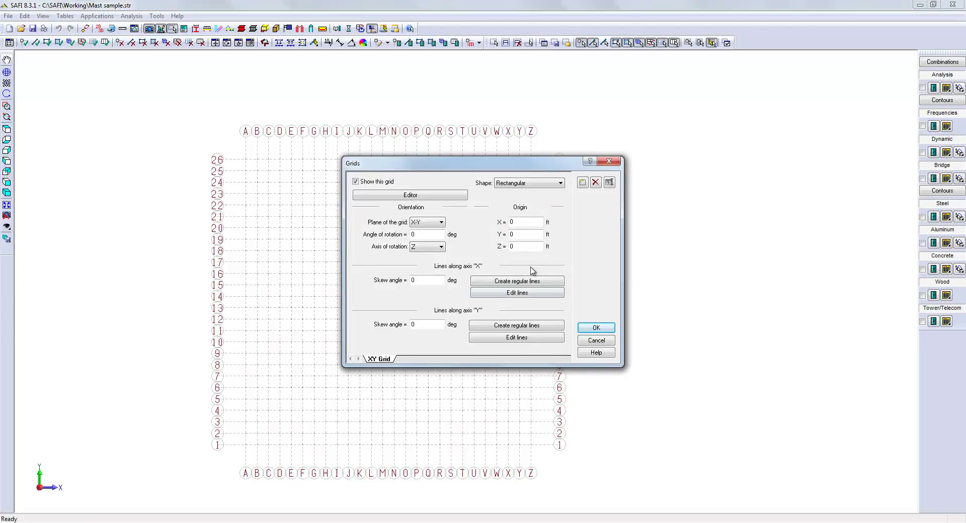
left_click(502, 283)
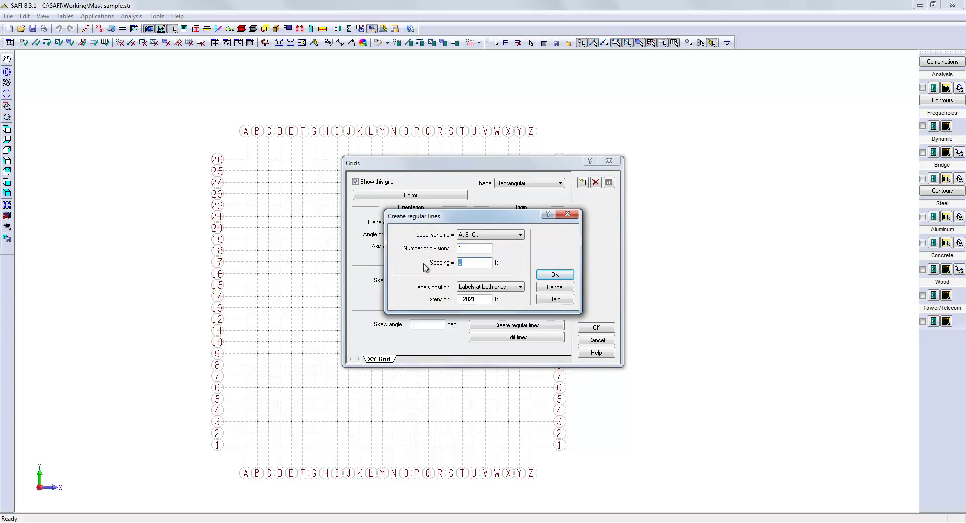
left_click(555, 274)
left_click(516, 325)
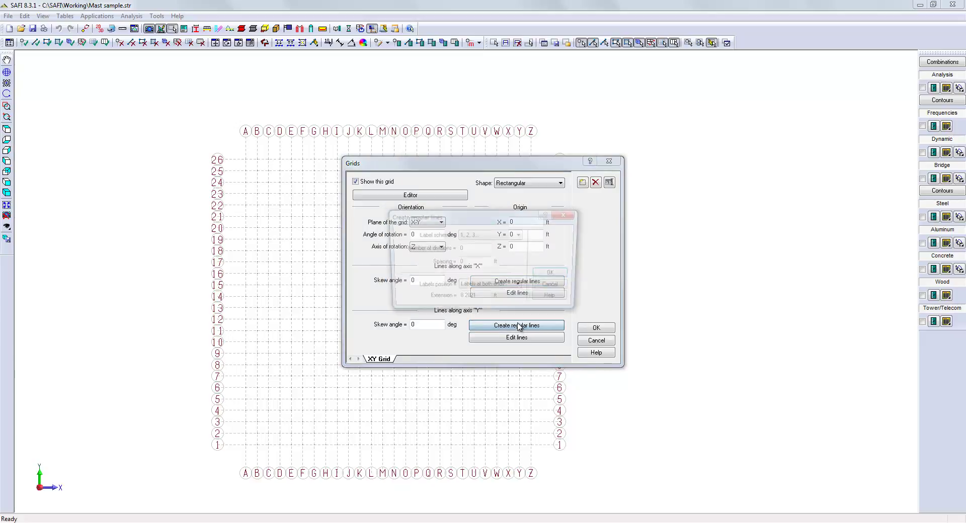
key("Tab")
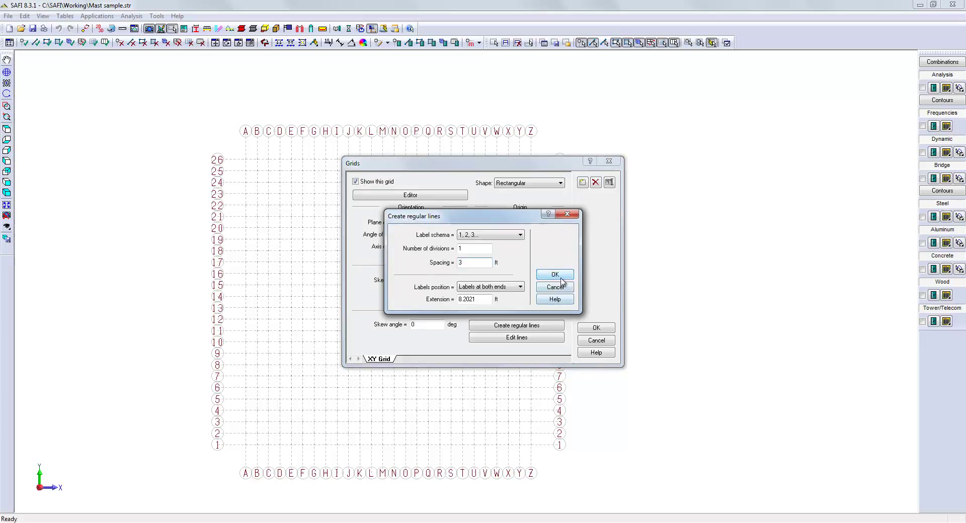
left_click(560, 286)
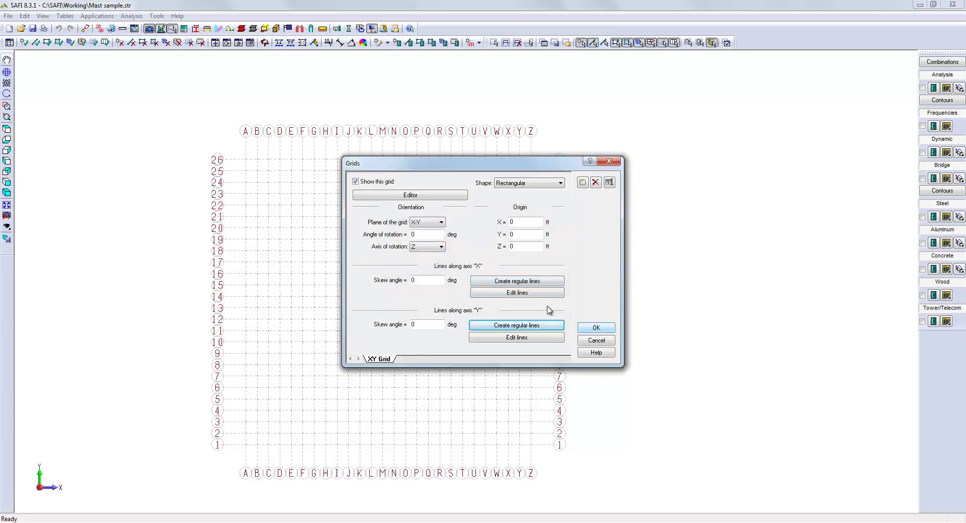
Set the grid plane to X-Z, rename the grid as Base and apply the grid settings.
left_click(426, 223)
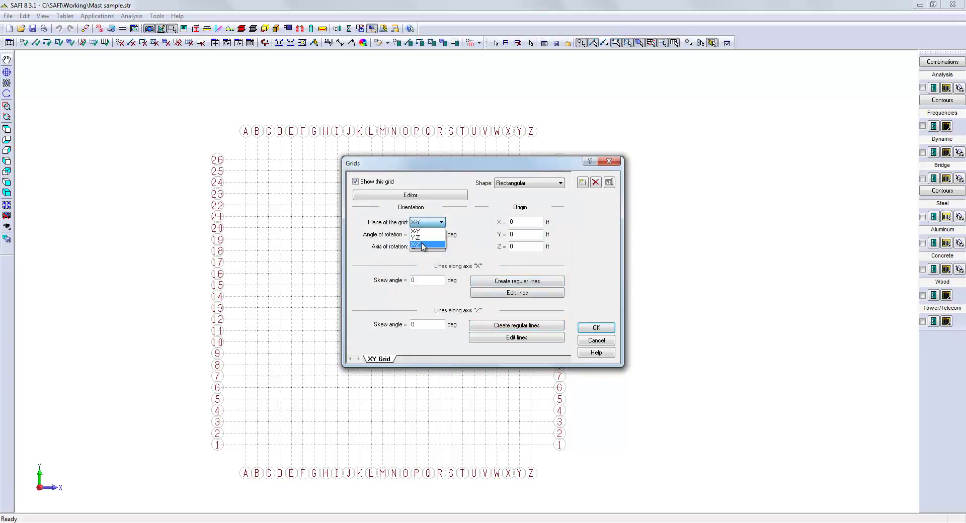
left_click(422, 245)
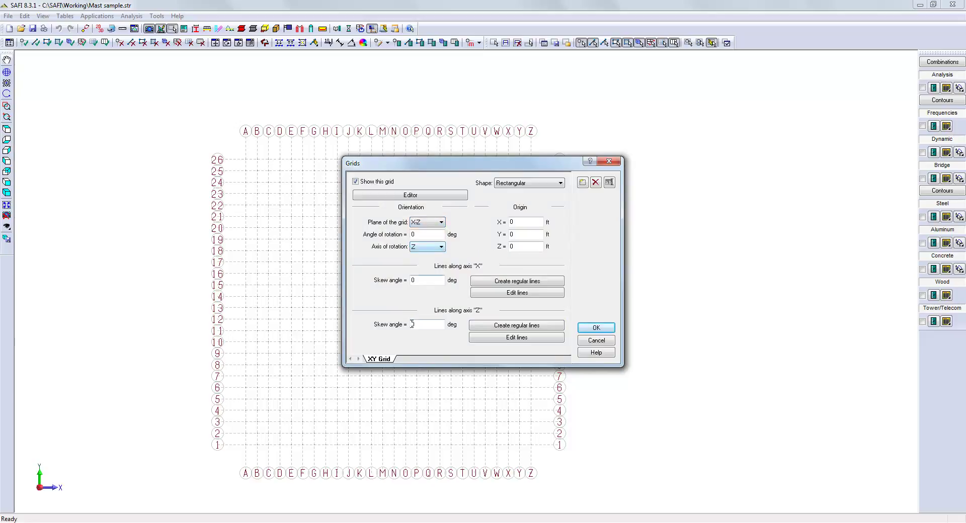
double_click(387, 359)
type("Base")
key("Return")
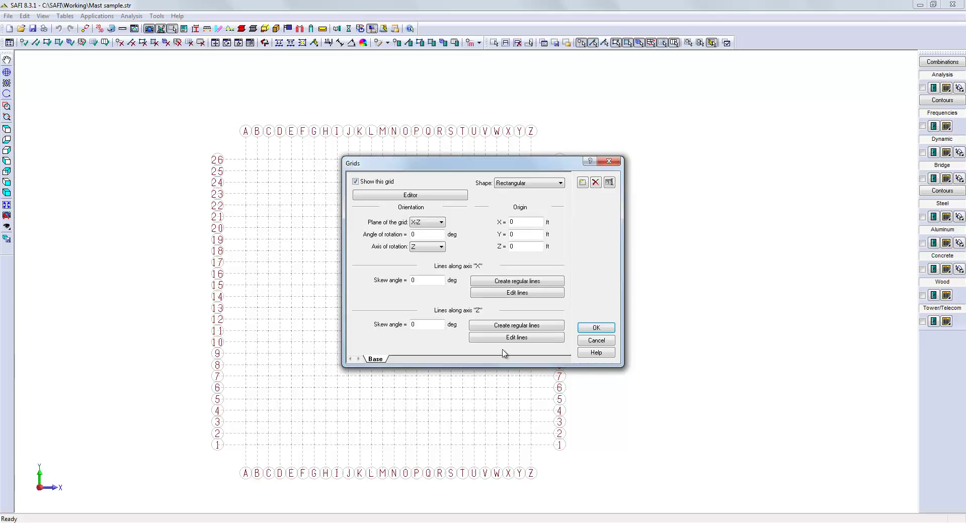
left_click(602, 333)
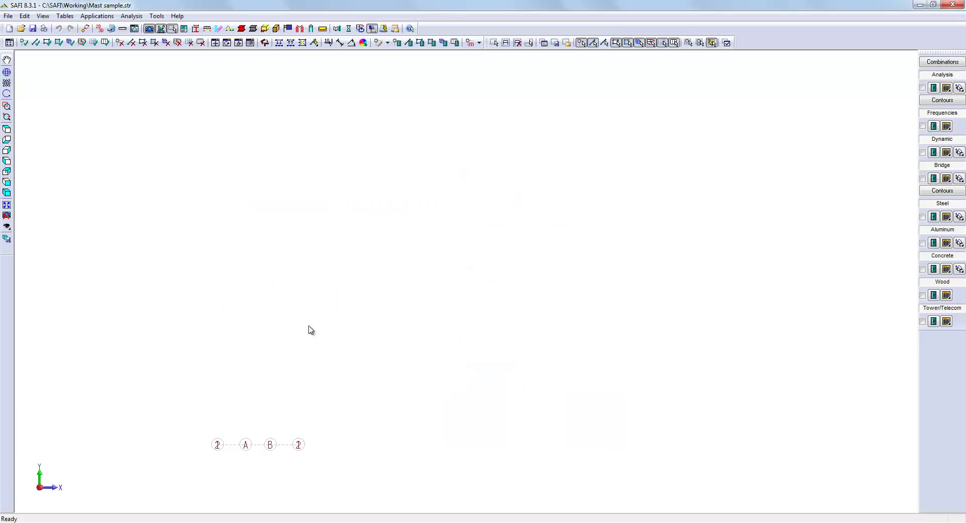
Create nodes at the four intersections of grid lines A, B, 1 and 2.
left_click(7, 205)
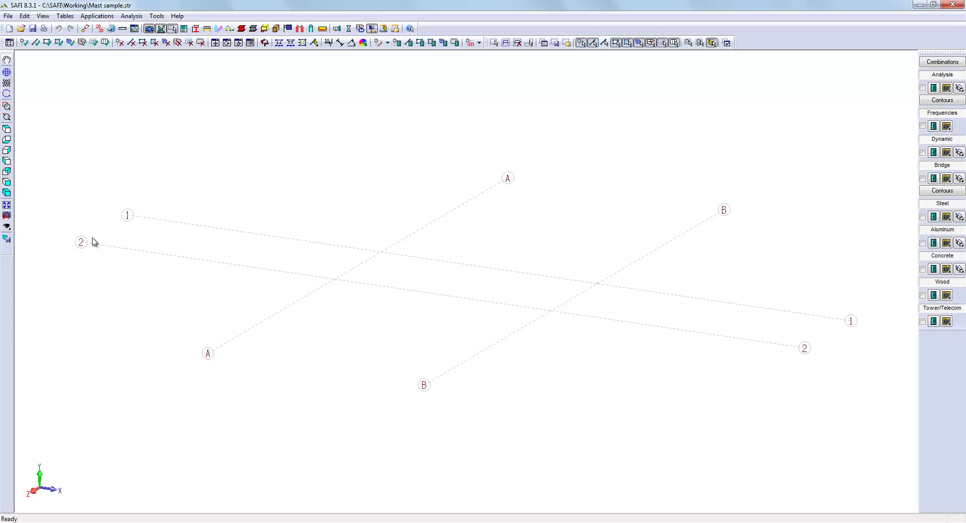
left_click(26, 44)
left_click_drag(270, 175, 648, 355)
key("Escape")
Extrude the four base nodes into vertical columns with a Y displacement of 5 ft and 2 copies.
left_click(492, 44)
left_click_drag(278, 214, 625, 352)
left_click(215, 43)
left_click(121, 108)
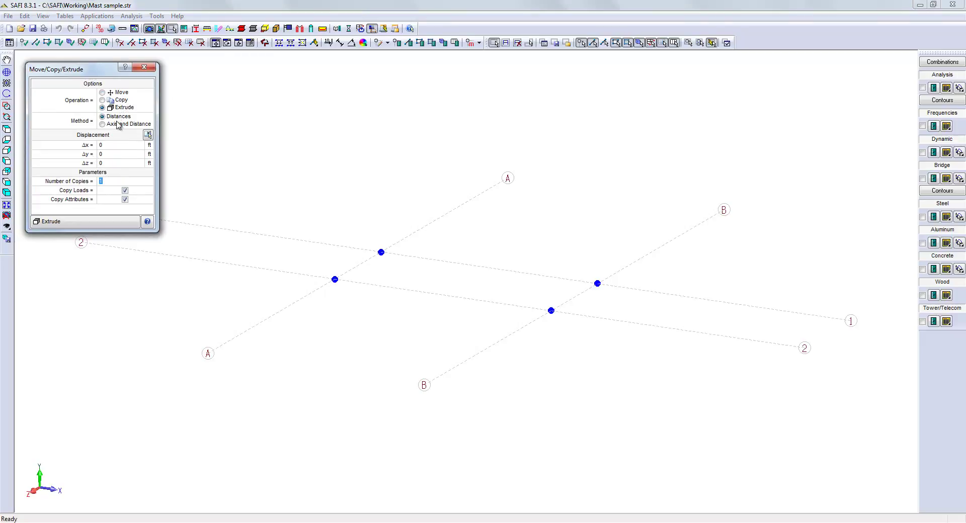
type("2")
left_click(94, 223)
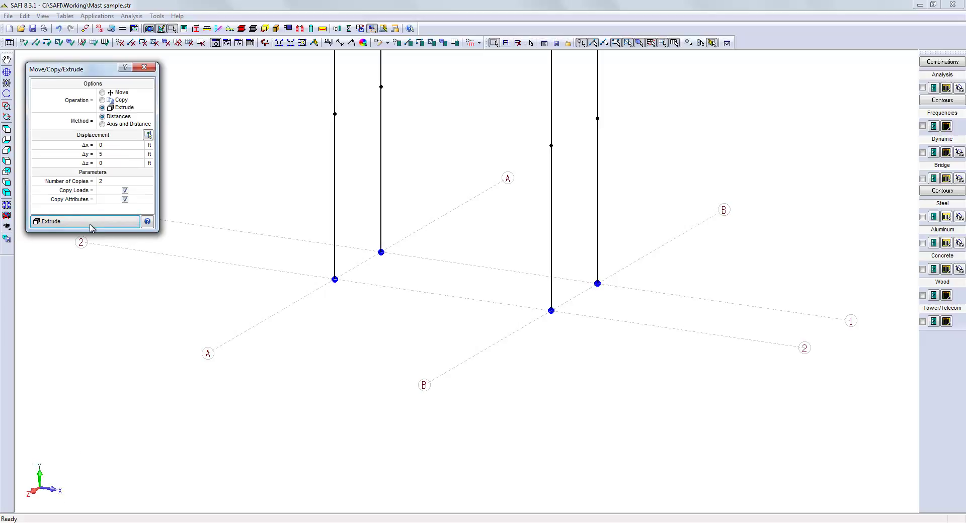
left_click(8, 206)
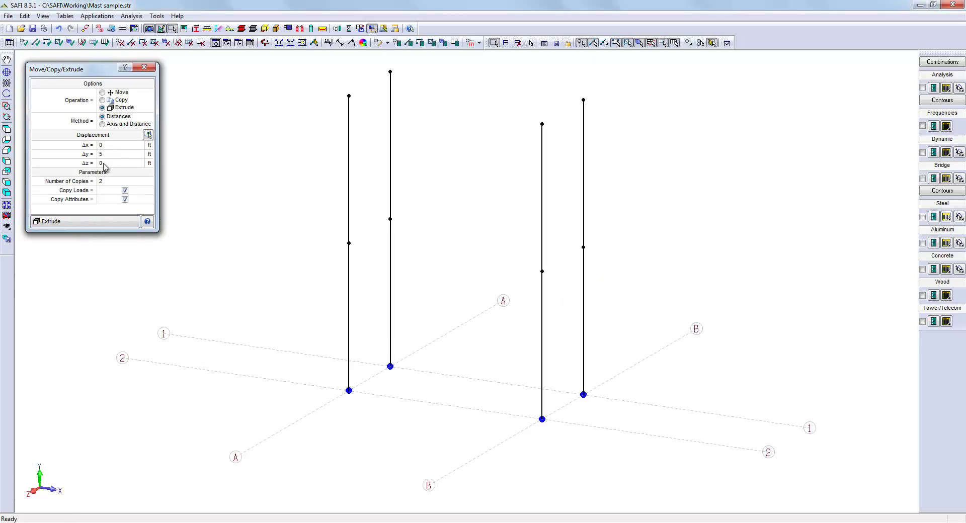
left_click(144, 67)
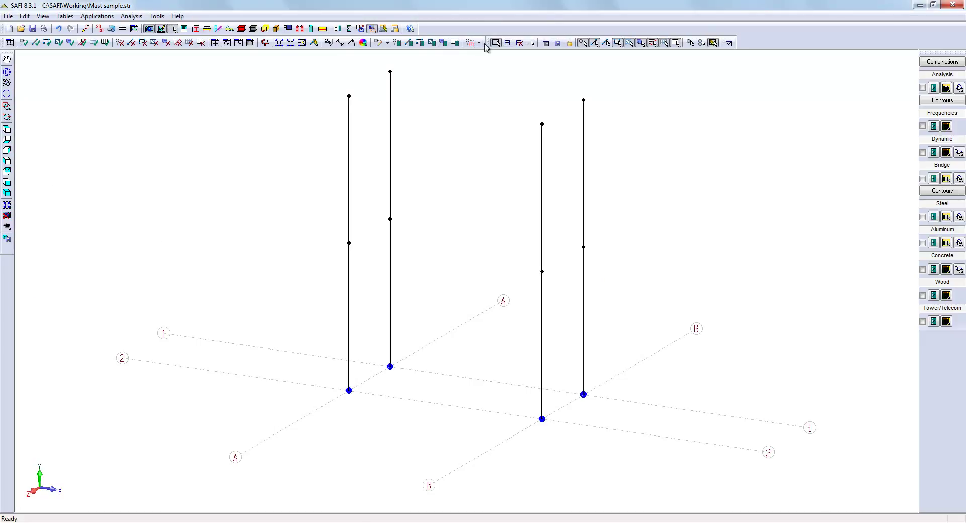
Dock the selection toolbar on its own row beneath the other toolbars.
left_click_drag(488, 47, 9, 56)
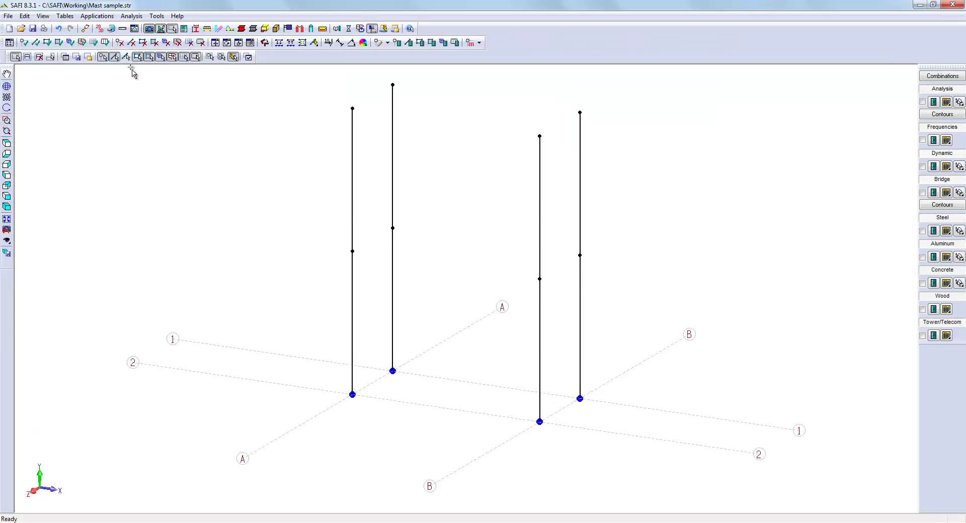
Draw diagonal members rising from line 2 to line 1, in both panels of side A and the lower panel of side B.
left_click(36, 43)
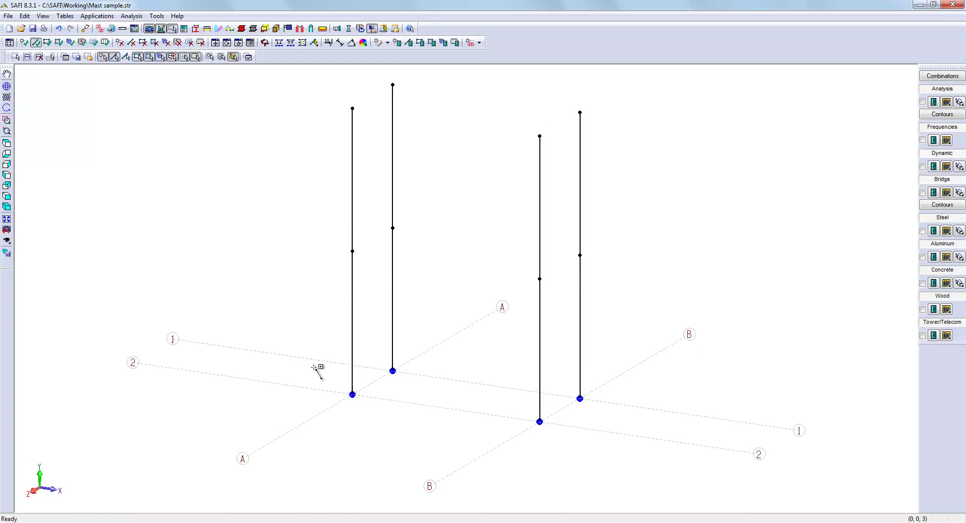
left_click(352, 387)
left_click(392, 228)
left_click(352, 250)
left_click(392, 85)
left_click(539, 421)
left_click(580, 255)
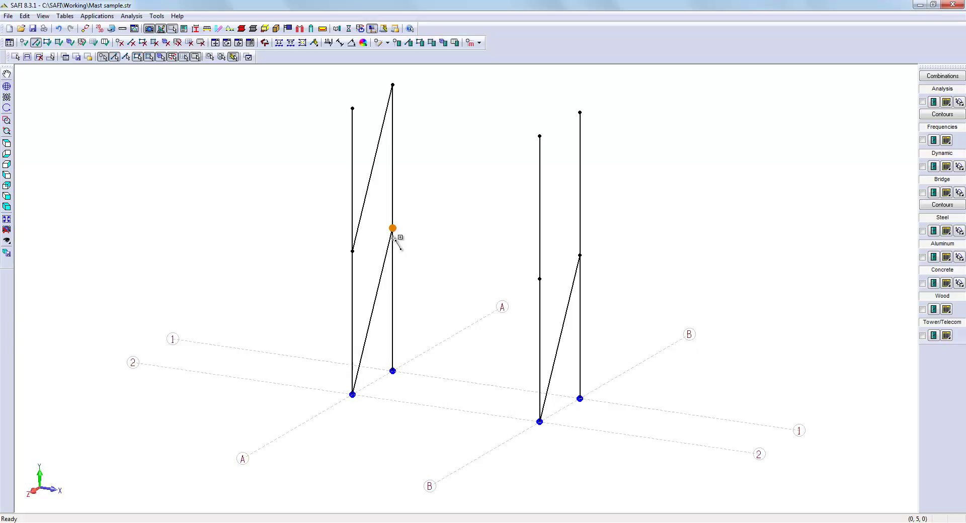
Draw two full-height crossing diagonals on the line 1 face, plus the upper-panel diagonal on side B.
left_click(393, 370)
left_click(539, 136)
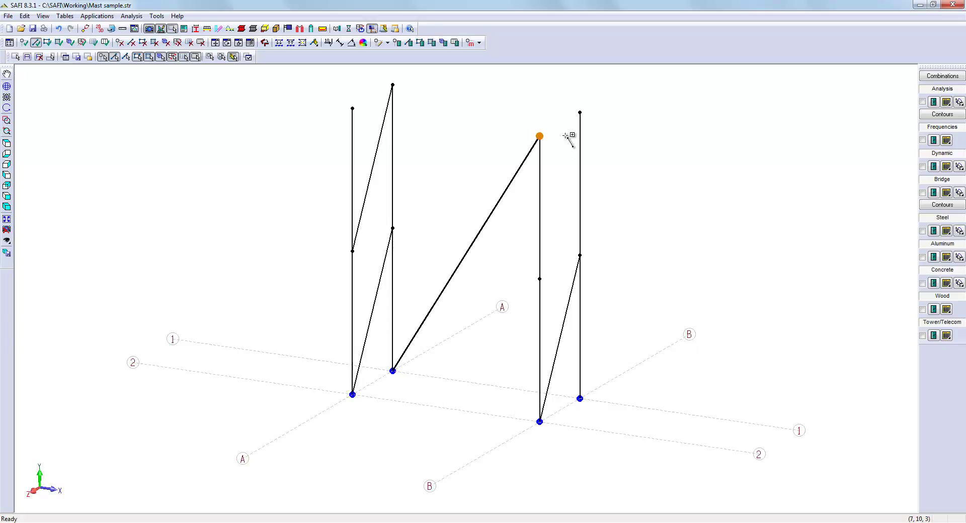
left_click(580, 112)
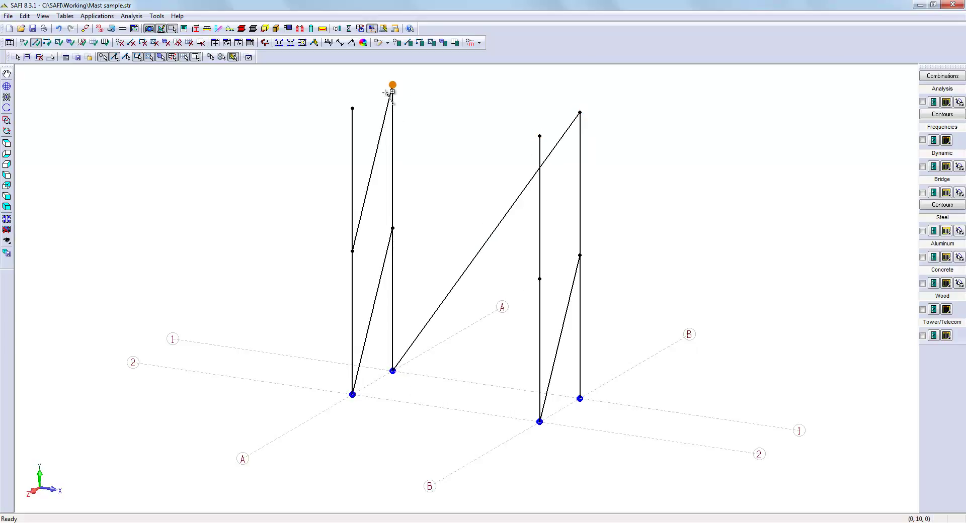
left_click(392, 85)
left_click(579, 398)
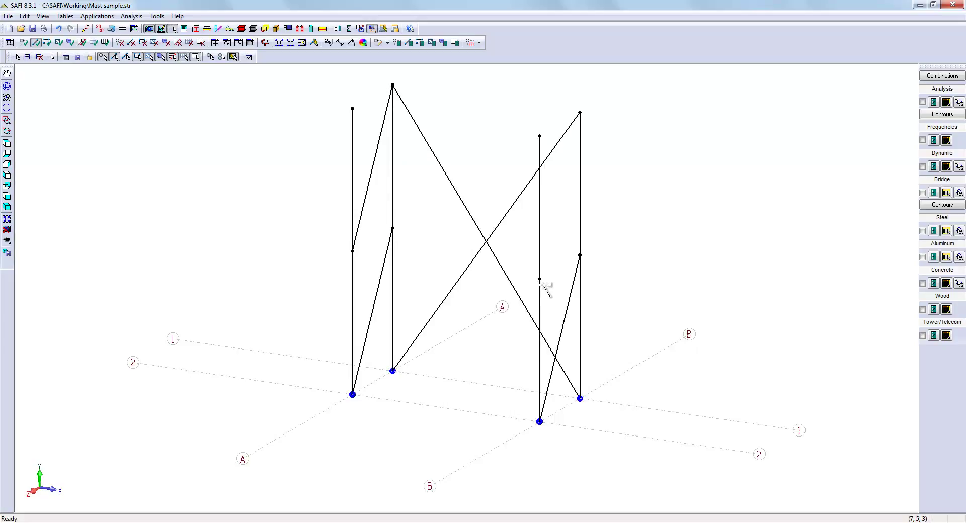
left_click(539, 279)
left_click(580, 112)
Draw mid-height horizontal members across side A, the line 1 face and side B.
left_click(352, 251)
left_click(392, 228)
left_click(580, 255)
left_click(539, 278)
left_click(579, 255)
Draw horizontal members joining the column tops across side A, side B and the line 1 face.
left_click(352, 108)
left_click(392, 85)
left_click(539, 136)
left_click(579, 112)
left_click(392, 85)
left_click(579, 112)
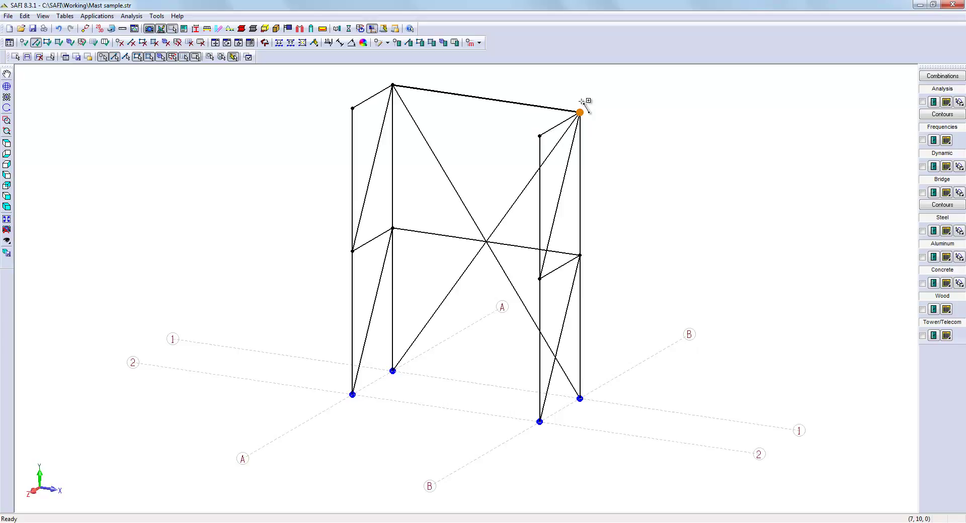
key("Escape")
Attach the crossing members on the line 1 face at their intersection, keeping them as physical members.
scroll(582, 105, "down", 1)
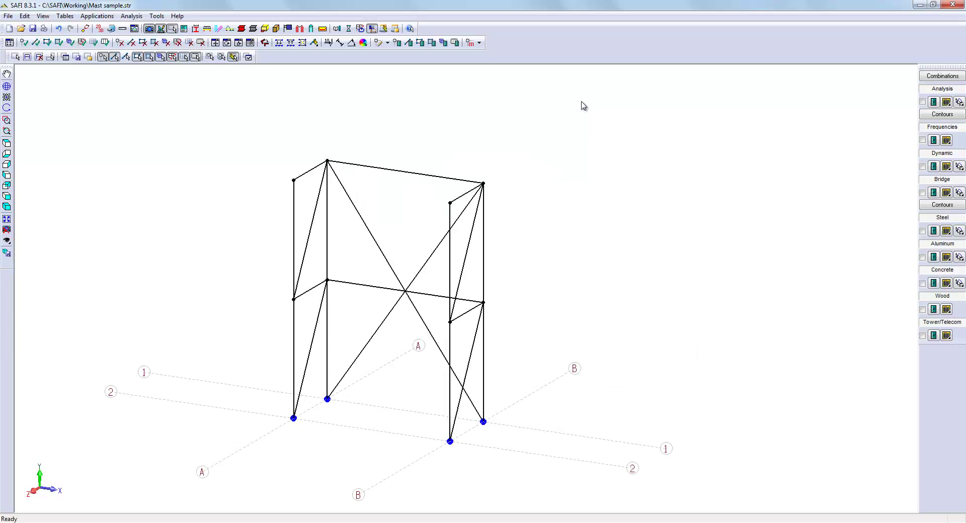
key("s")
left_click_drag(420, 311, 398, 284)
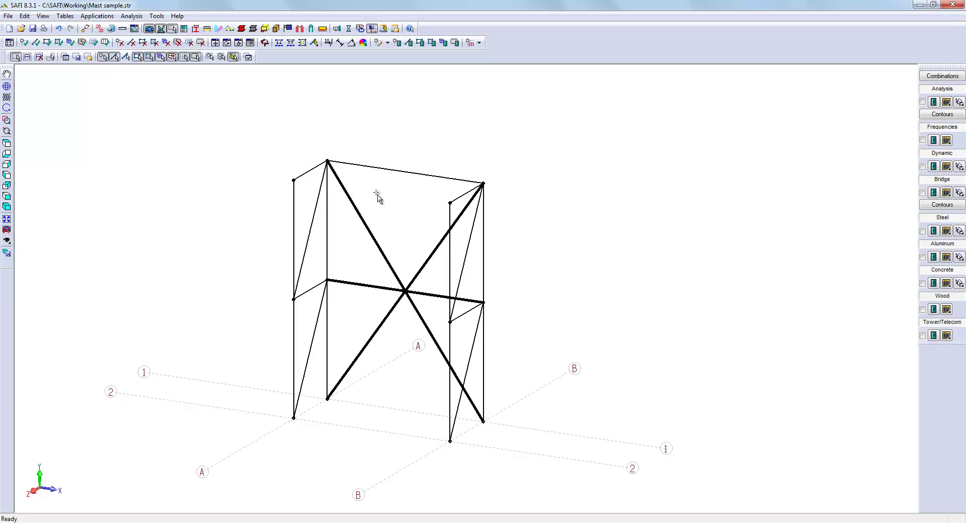
left_click(302, 43)
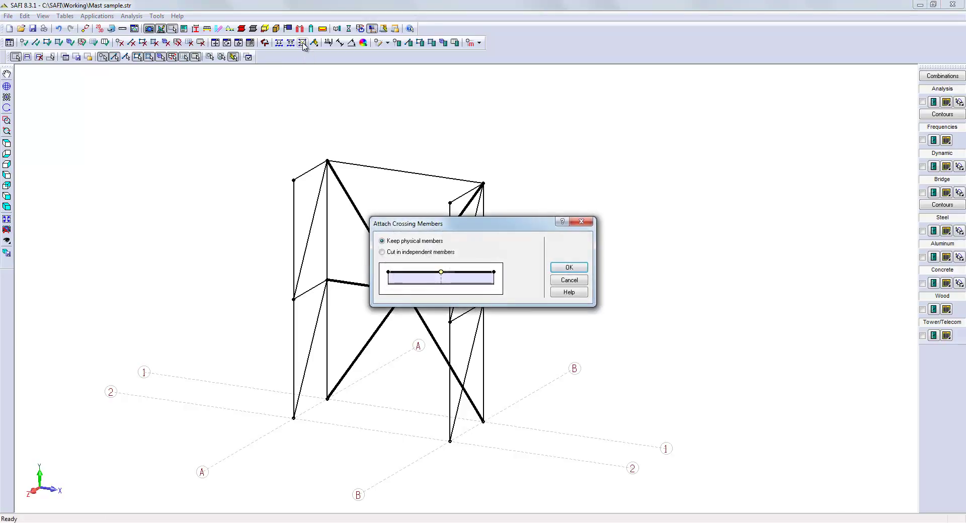
left_click(561, 267)
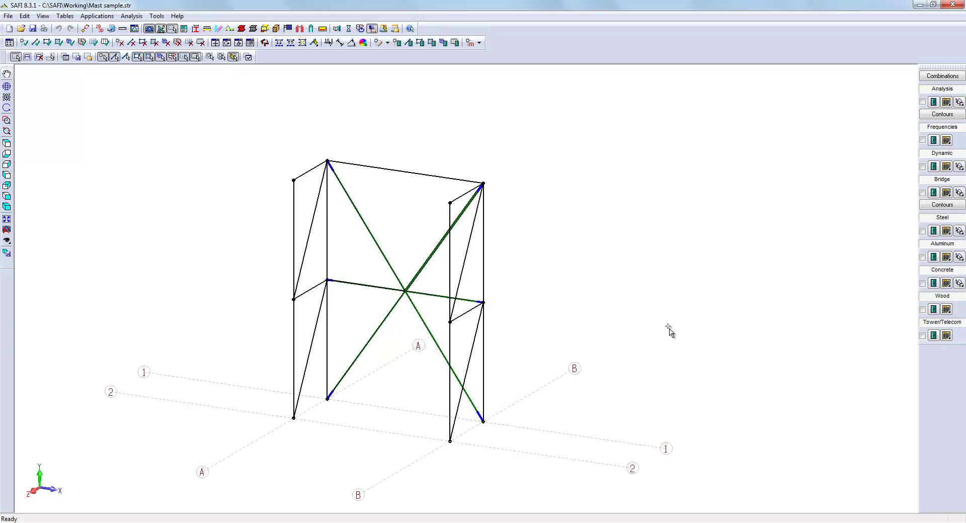
Copy the entire braced module upward 3 times at 10 ft vertical spacing, including loads and attributes.
left_click_drag(244, 116, 516, 461)
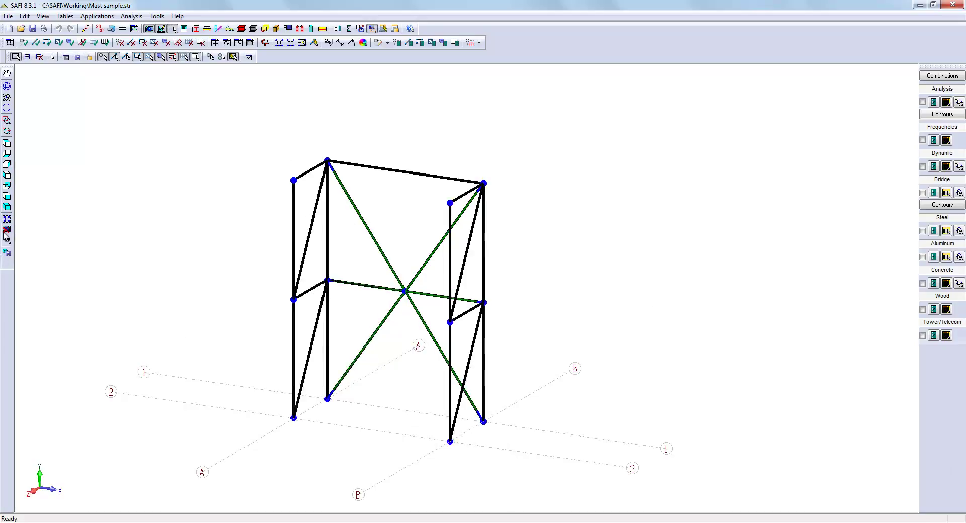
left_click(215, 43)
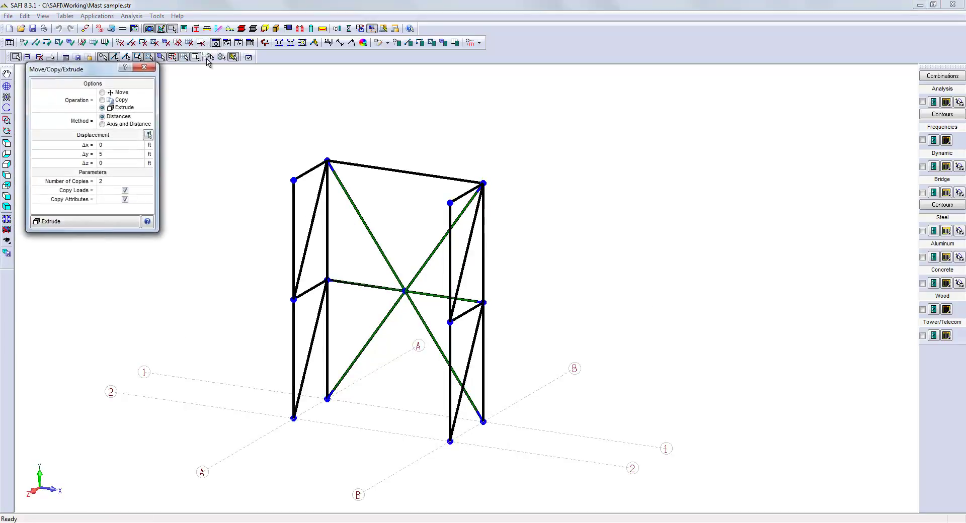
left_click(122, 101)
type("3")
left_click(113, 223)
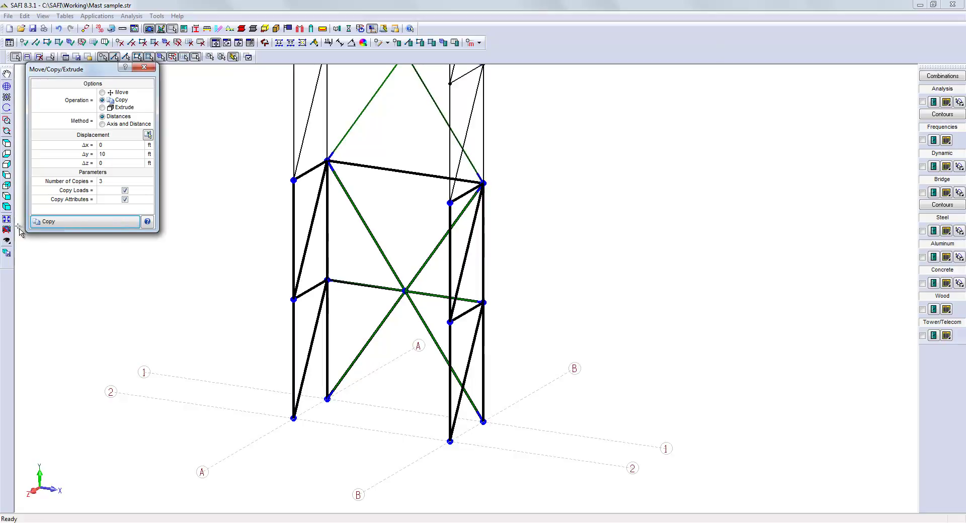
left_click(145, 67)
key("Escape")
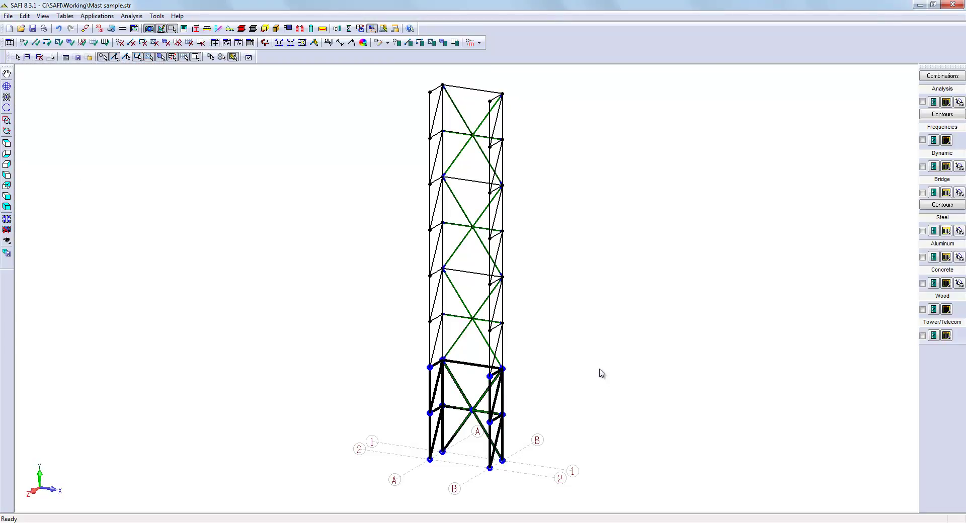
Add two-way distribution load surfaces to side A, the line 1 face and side B in the sixth panel from the base.
left_click(60, 43)
left_click(431, 230)
left_click(429, 186)
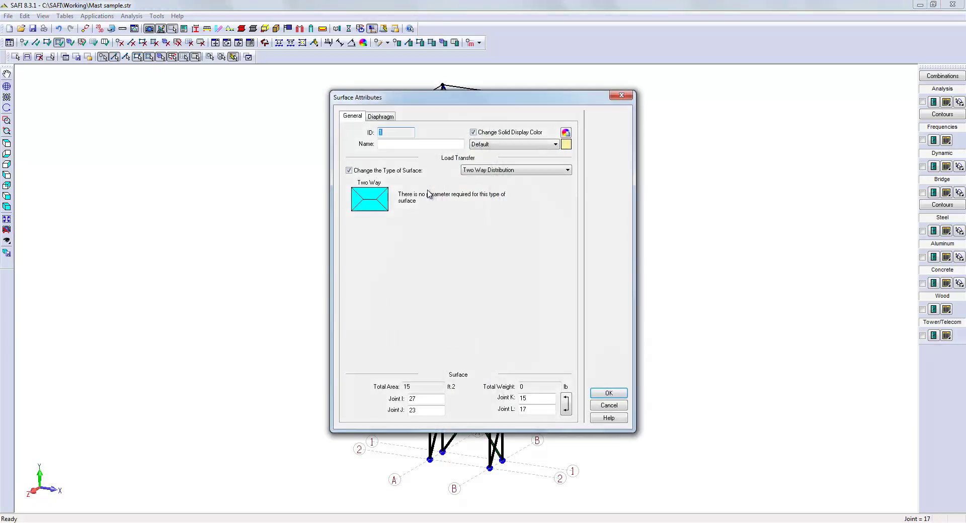
left_click(603, 392)
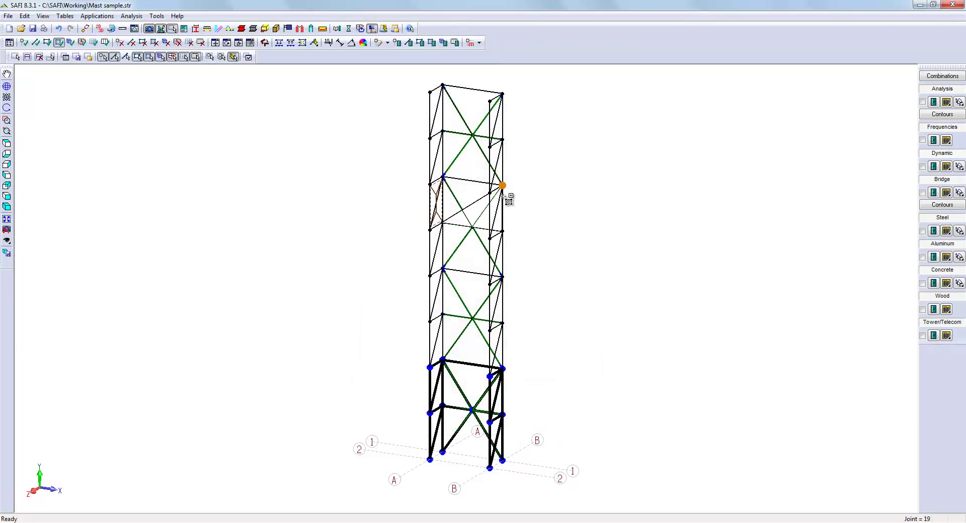
left_click(442, 177)
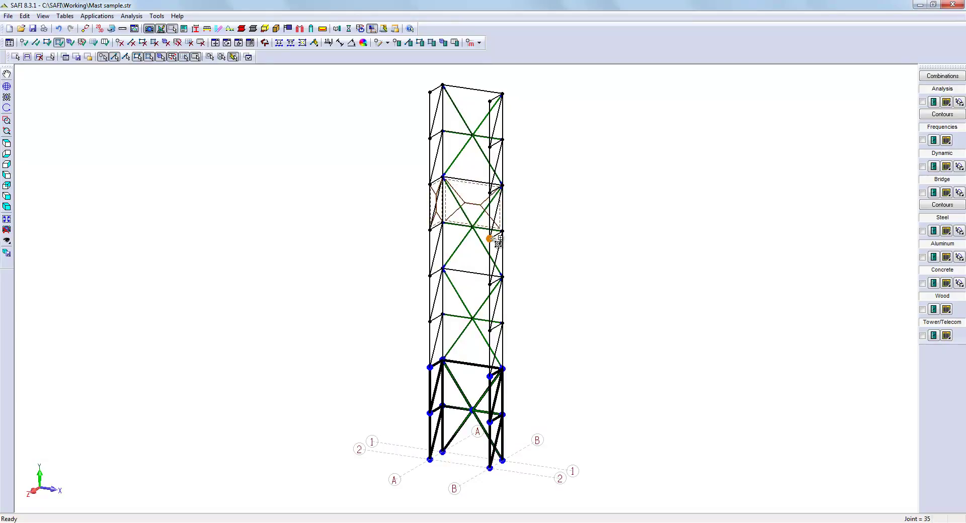
left_click(506, 193)
left_click(490, 193)
key("Escape")
Define a group named Wind Wall #1 containing the three load surfaces.
left_click(501, 222)
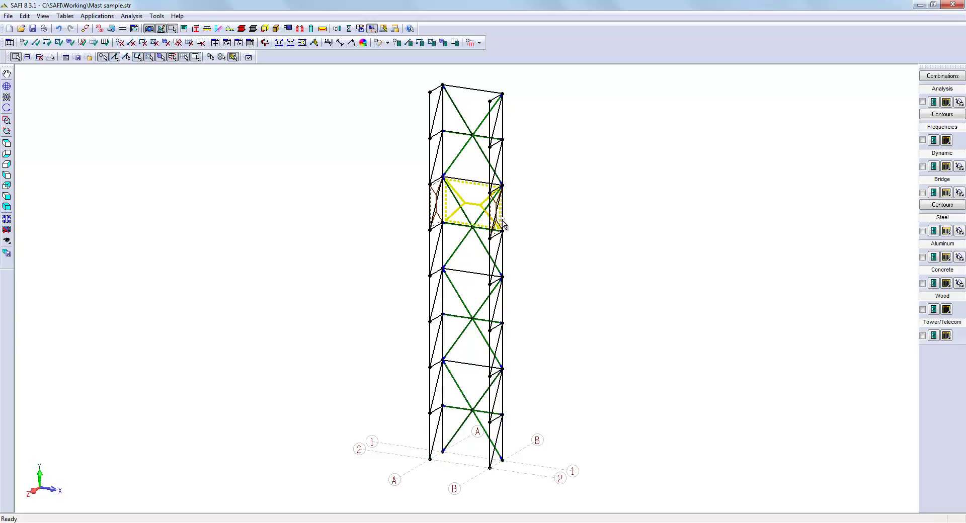
scroll(500, 221, "up", 3)
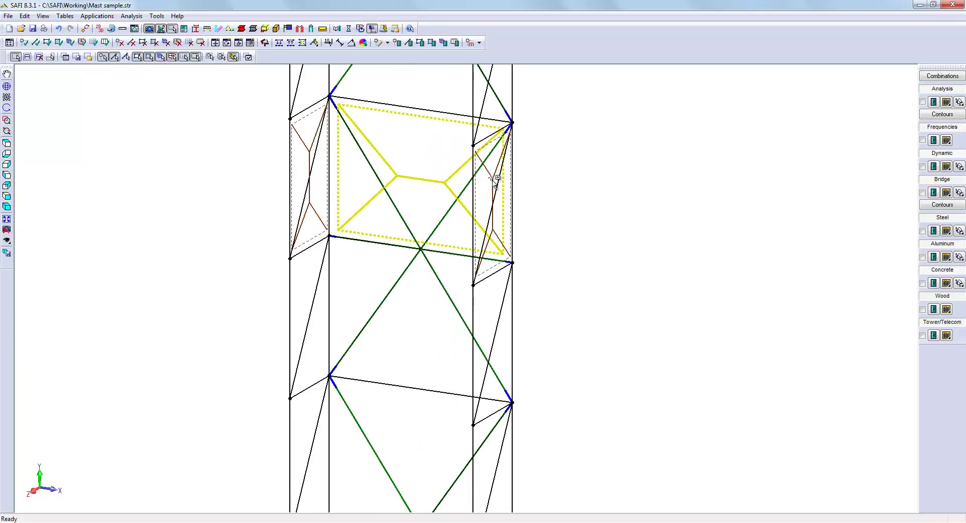
left_click(322, 221)
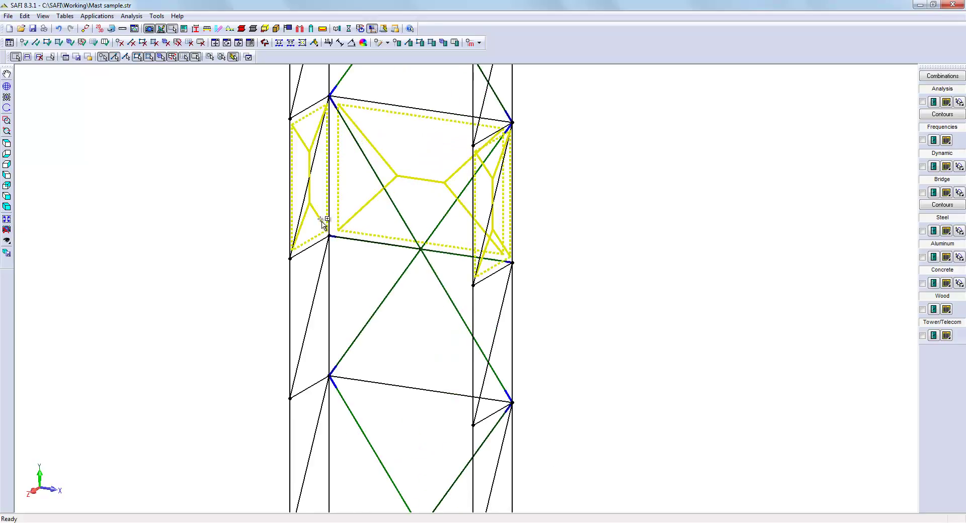
left_click(77, 56)
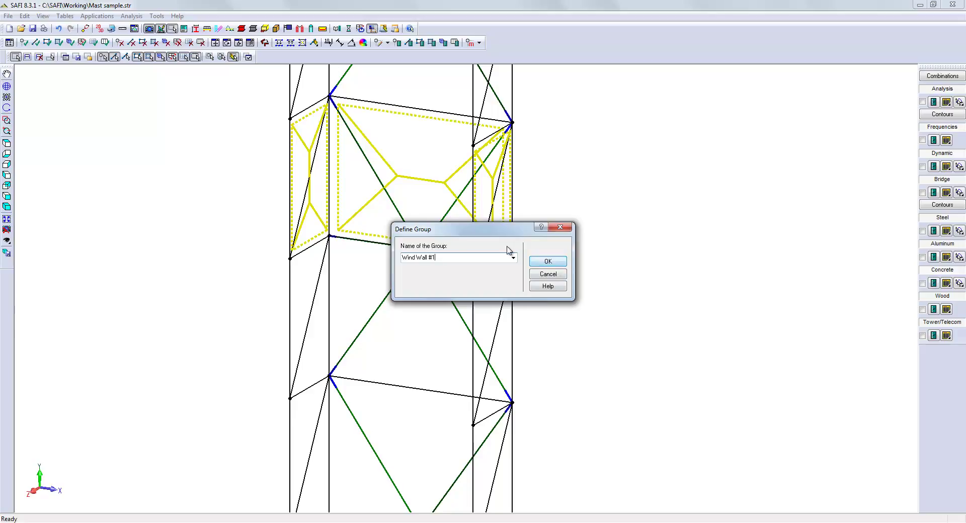
left_click(547, 262)
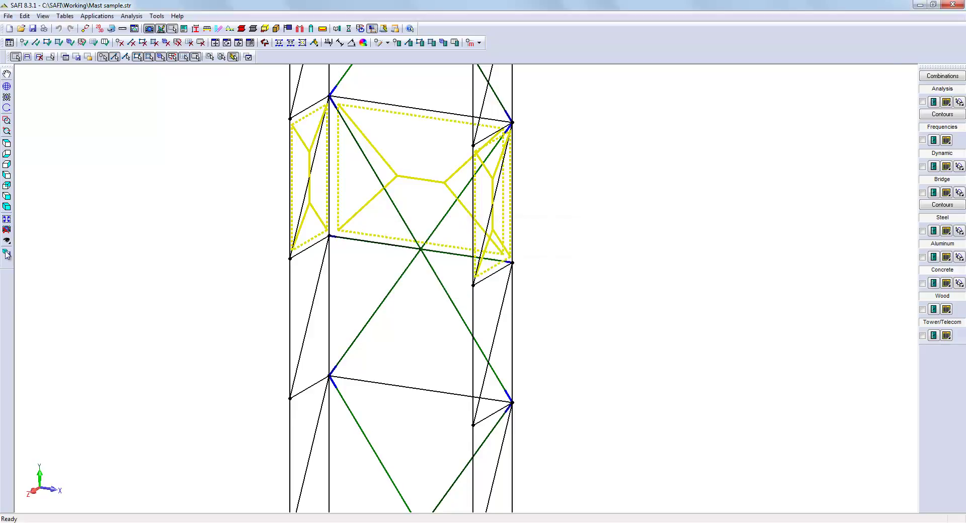
Create an API 4F wind wall with category Three sided and surface group Wind Wall #1.
left_click(7, 219)
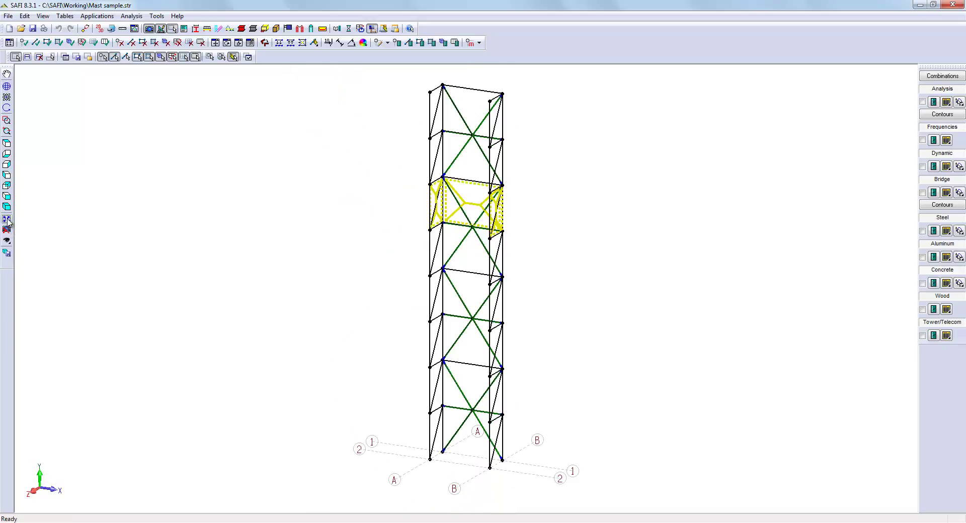
left_click(25, 16)
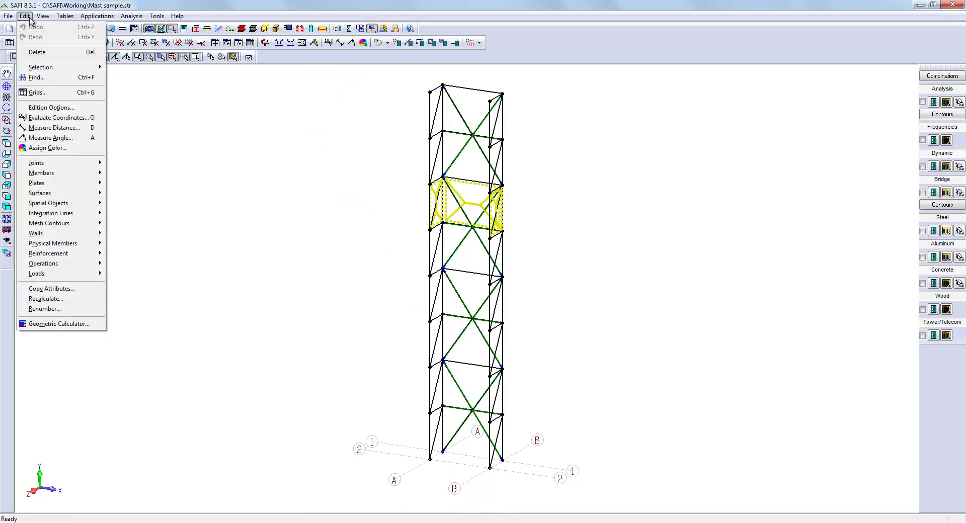
mouse_move(69, 19)
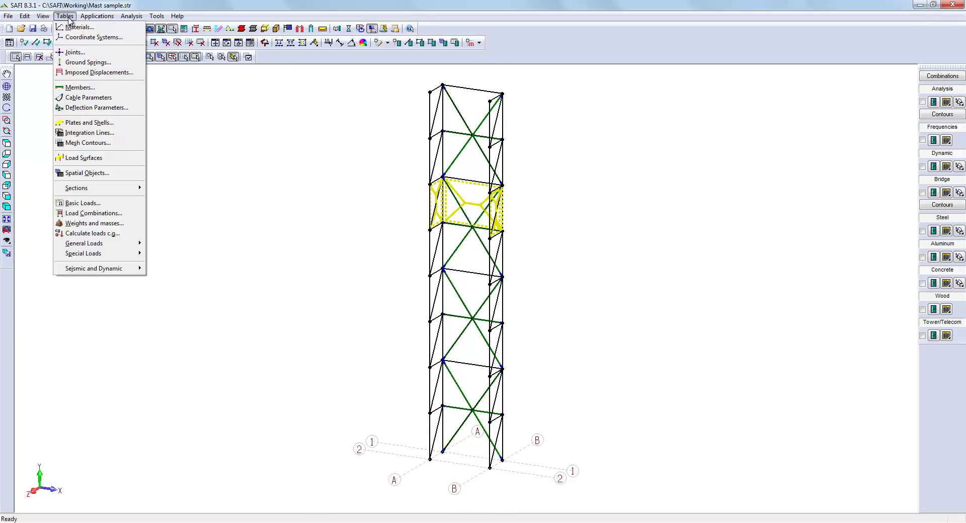
mouse_move(103, 245)
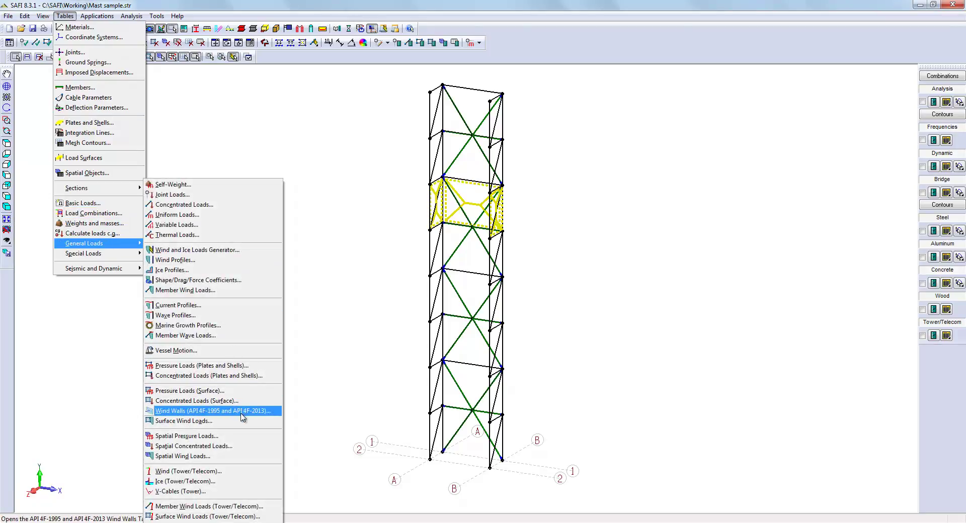
left_click(246, 411)
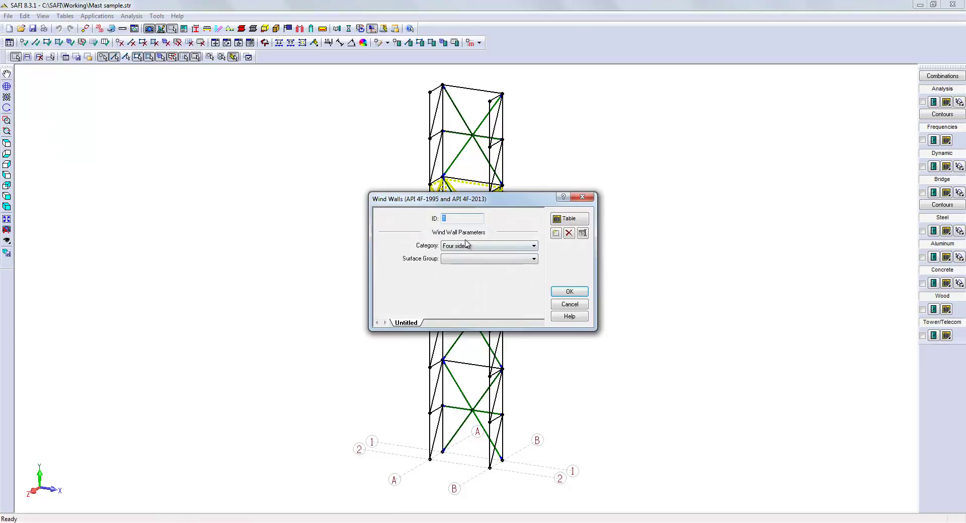
left_click(469, 246)
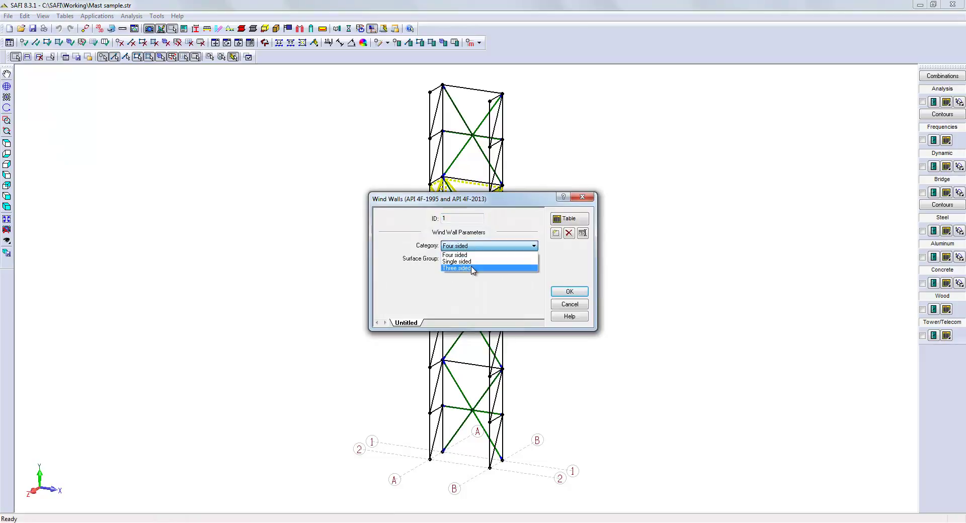
left_click(473, 268)
left_click(475, 259)
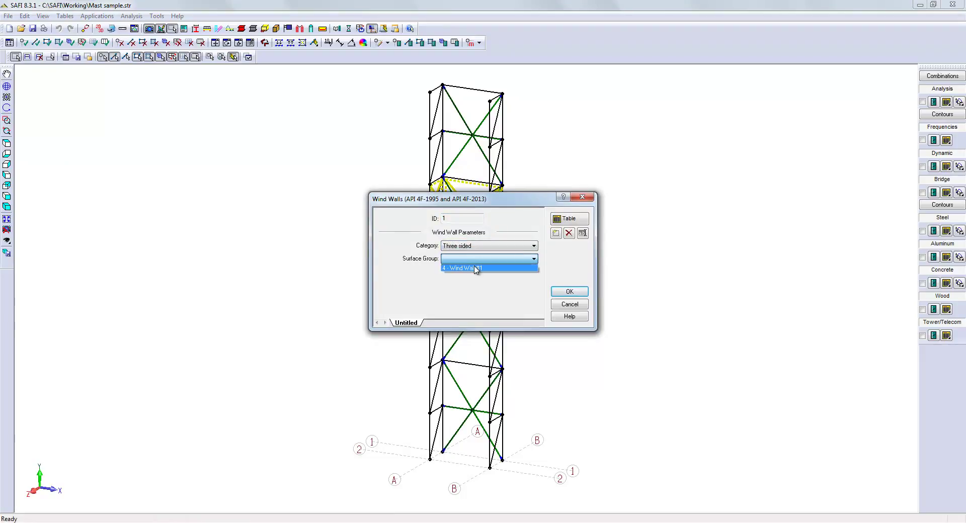
left_click(476, 268)
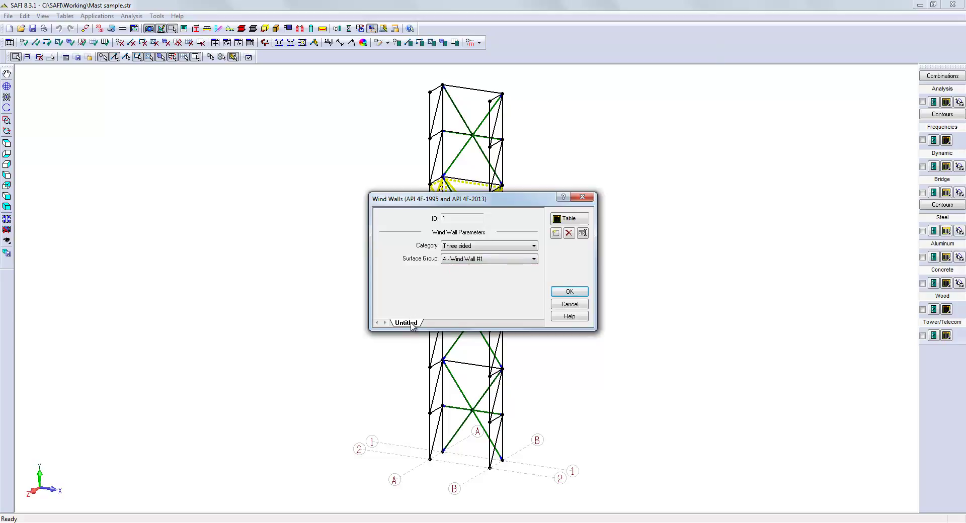
Rename the untitled wind wall entry as Wind Wall #1 and accept its definition.
double_click(411, 323)
type("Wind Wall #1")
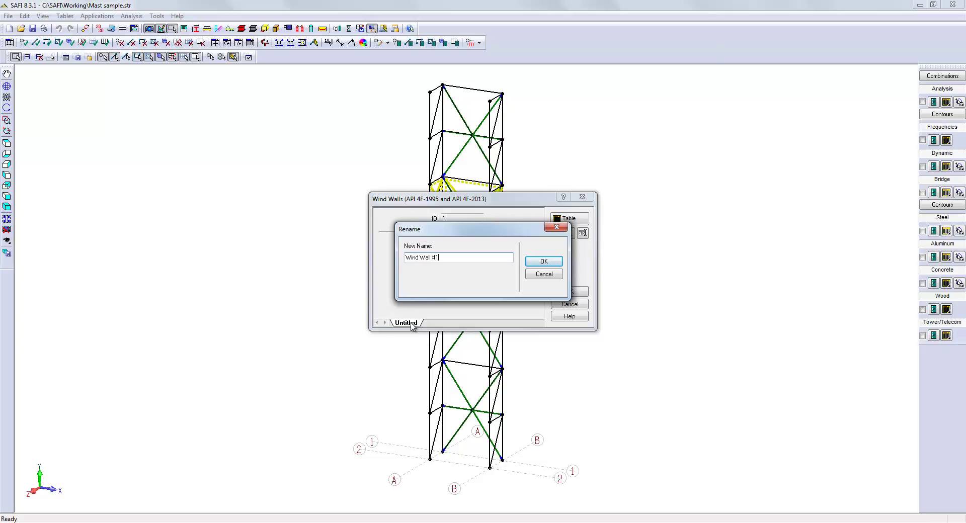
left_click(541, 262)
left_click_drag(520, 207, 519, 286)
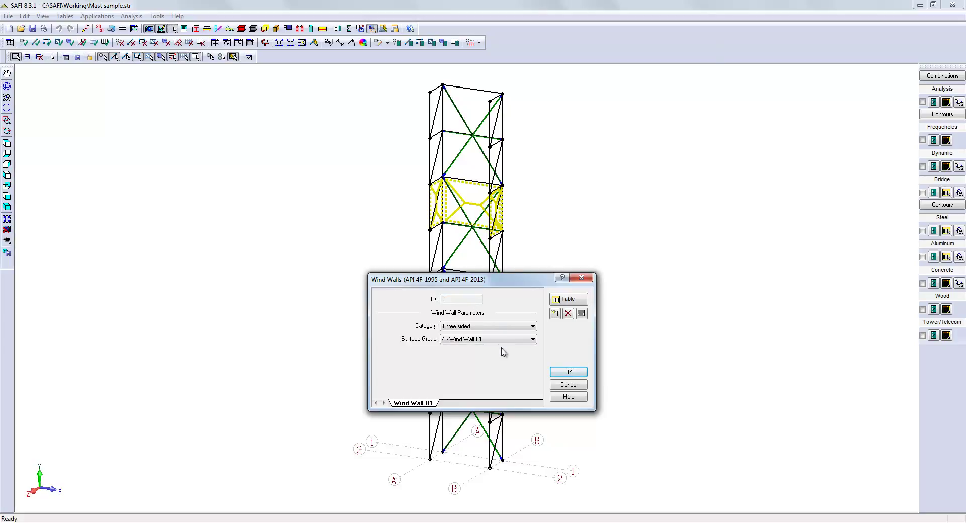
left_click(565, 372)
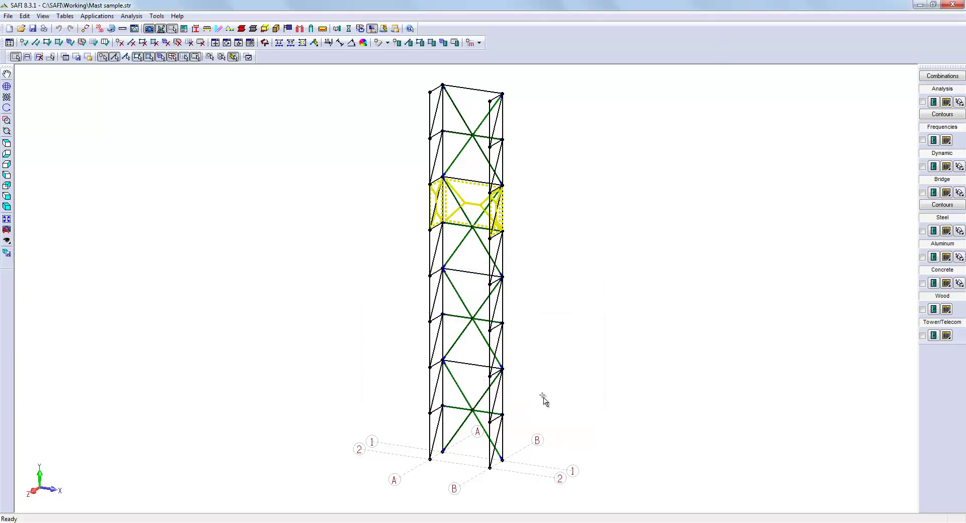
Assign pinned supports to the four base joints.
left_click_drag(406, 441, 530, 491)
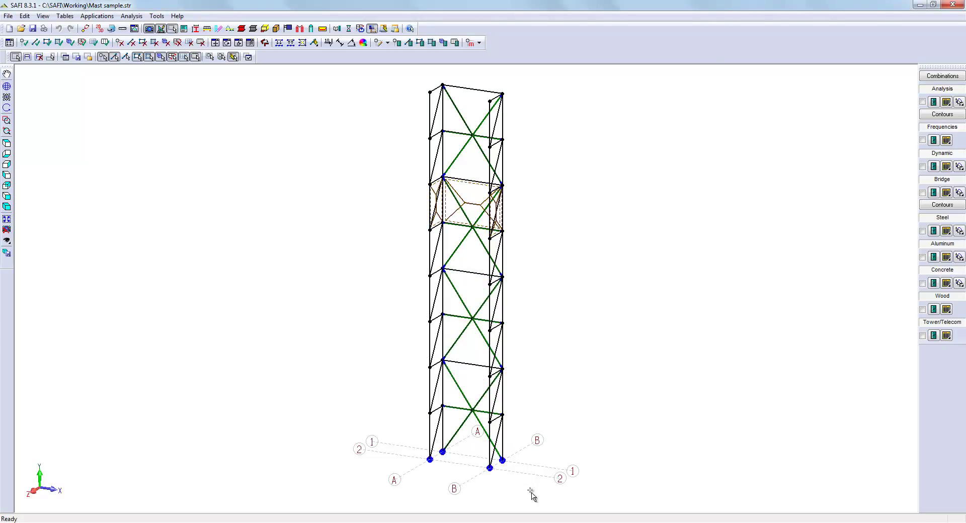
left_click(397, 43)
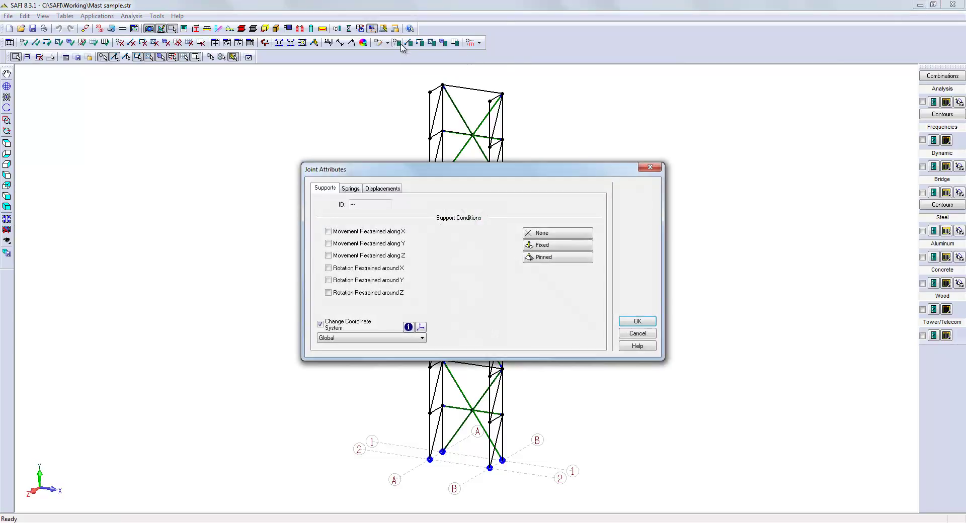
left_click(560, 257)
left_click(630, 322)
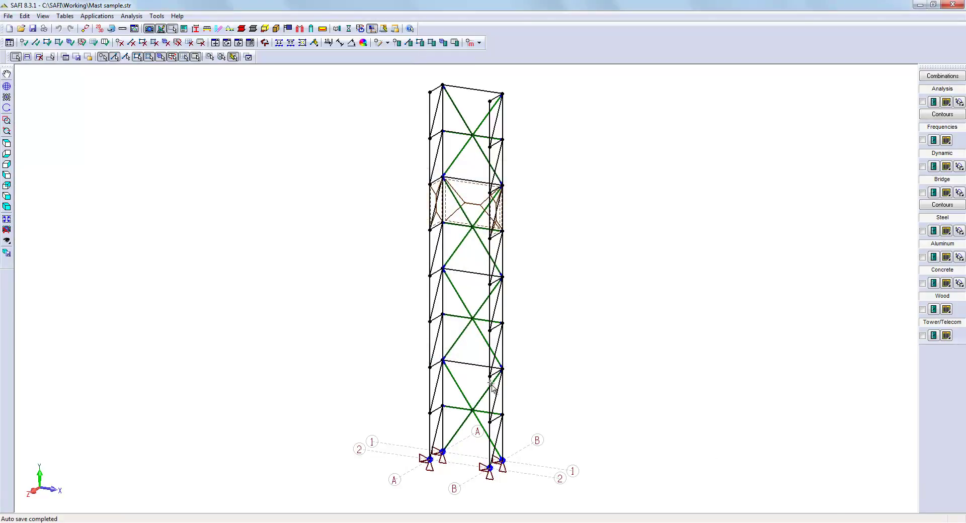
Select all vertical column members at the four mast corners in plan view, then restore the isometric view.
left_click(7, 144)
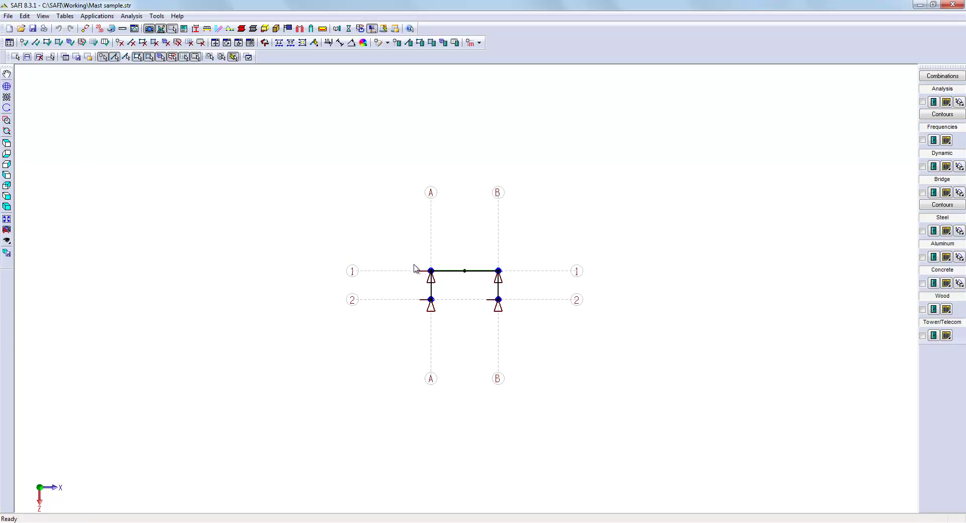
left_click_drag(419, 263, 507, 280)
left_click_drag(419, 300, 442, 314, "ctrl")
left_click_drag(488, 294, 506, 307, "ctrl")
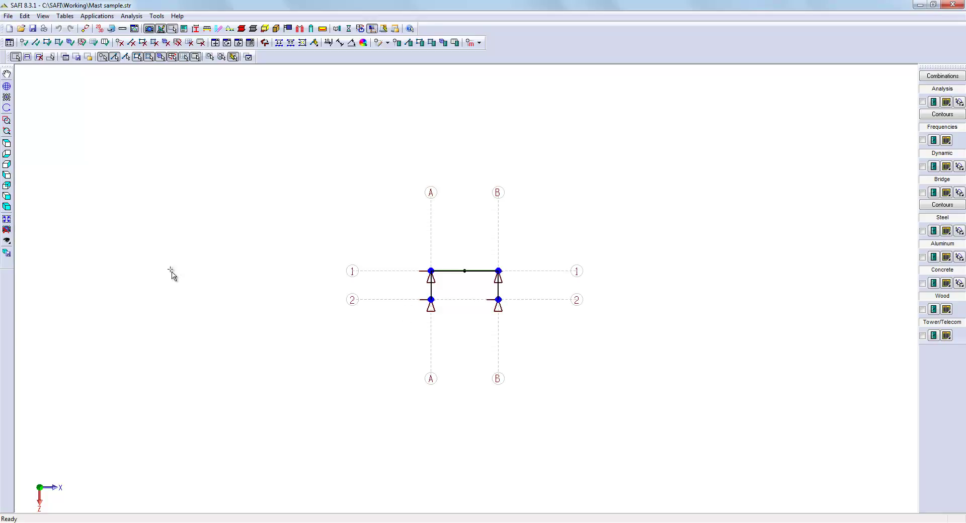
left_click(7, 206)
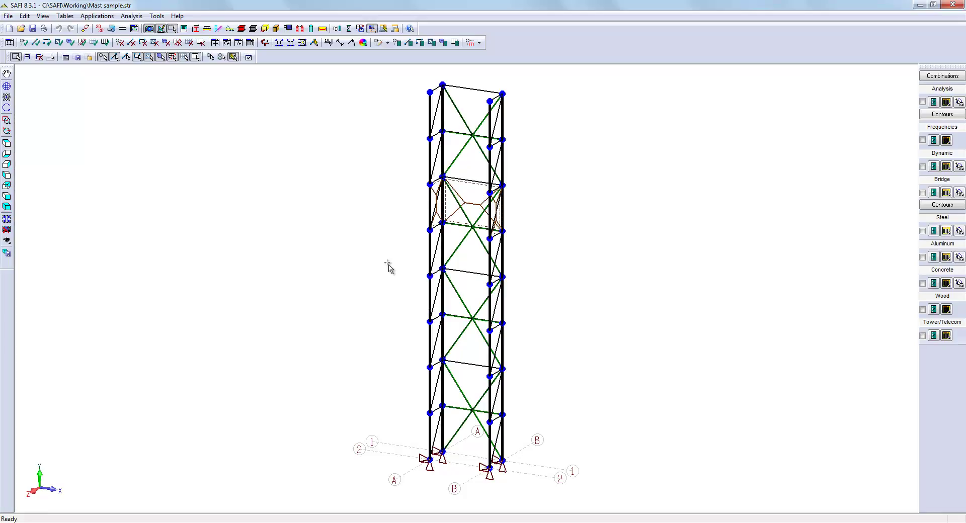
Add the square HSS4x4x1/4 section from the AISC (2013) library while editing the selected columns' attributes.
left_click(409, 43)
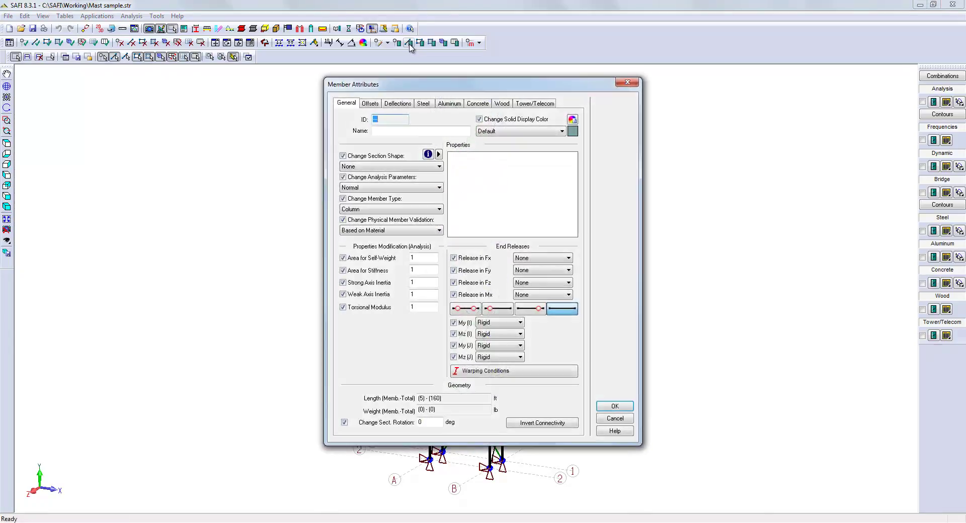
left_click(438, 154)
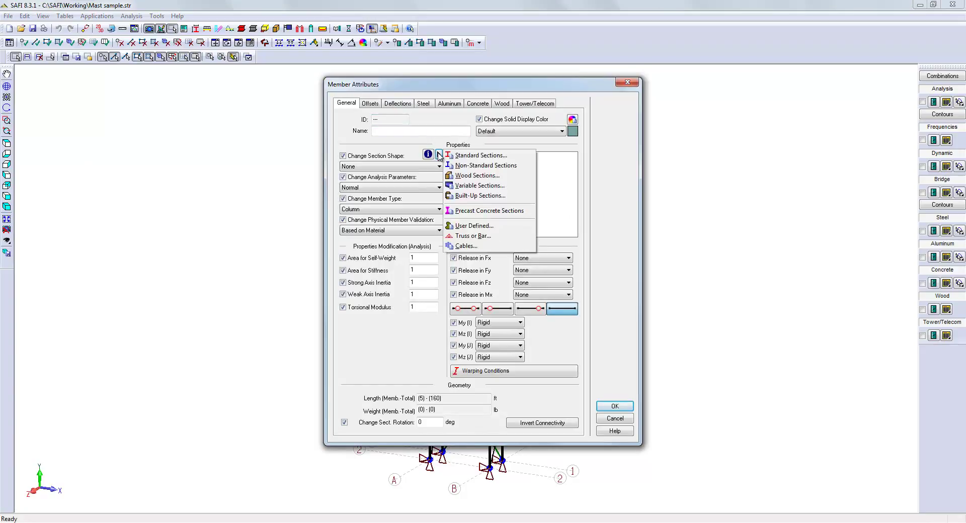
left_click(474, 157)
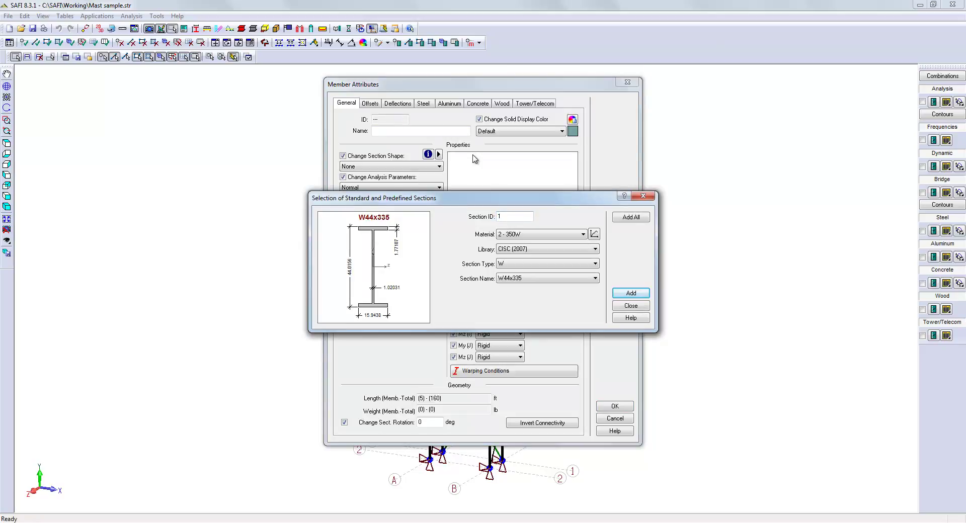
left_click(518, 249)
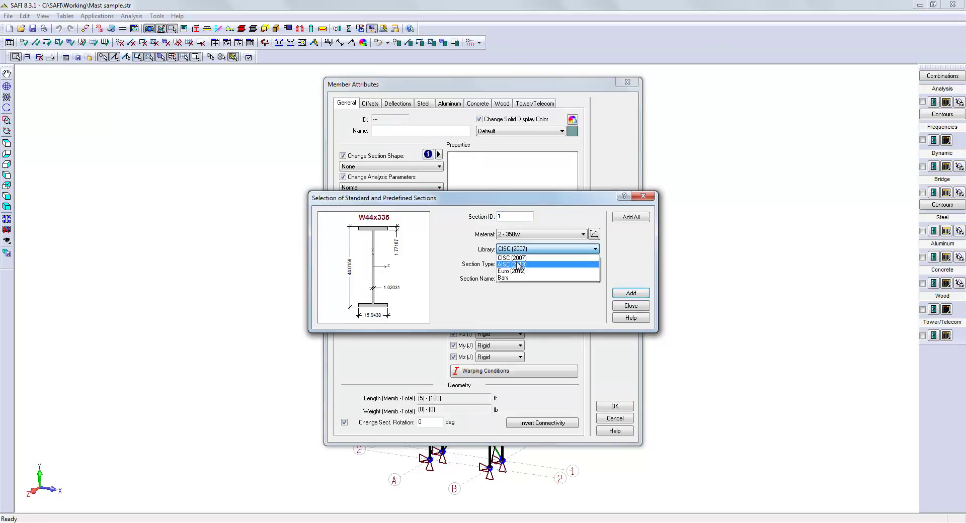
left_click(520, 264)
left_click(526, 264)
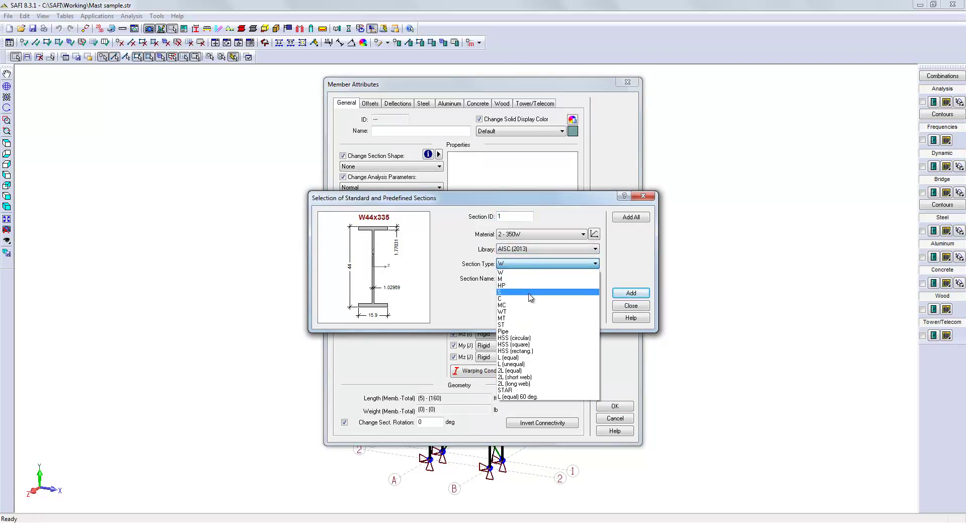
left_click(544, 345)
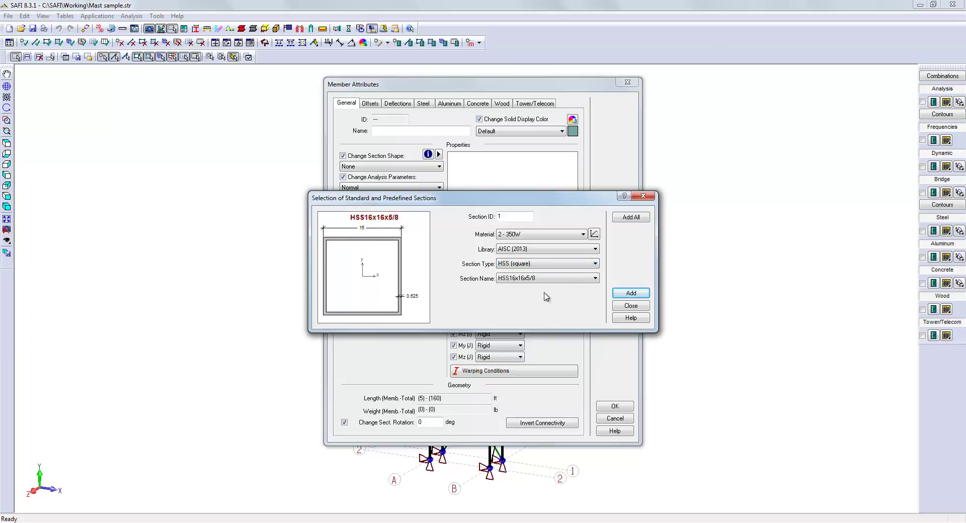
left_click(548, 280)
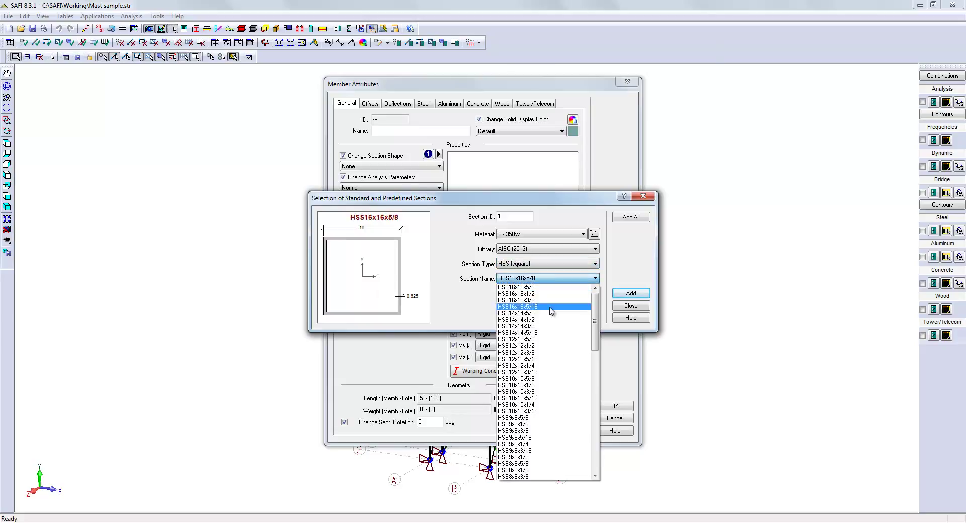
scroll(552, 395, "down", 4)
scroll(551, 395, "down", 9)
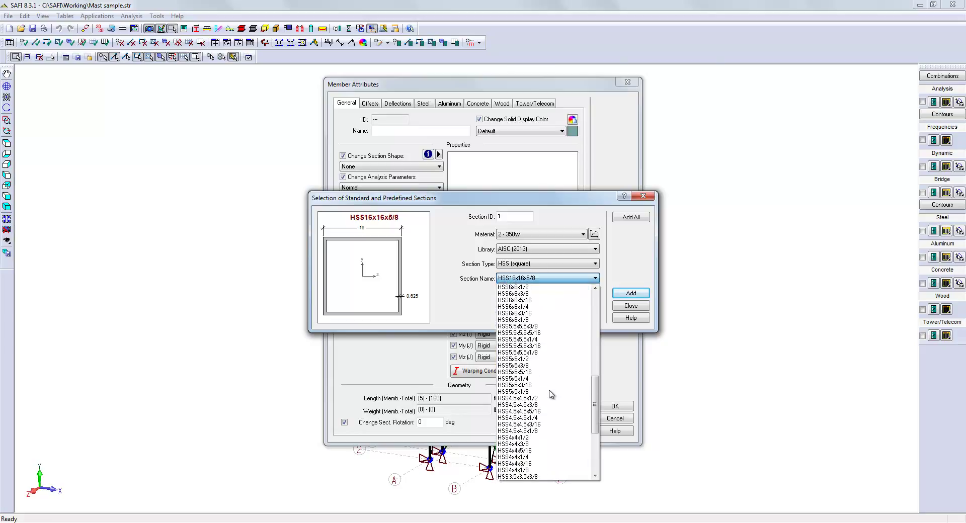
scroll(551, 397, "down", 3)
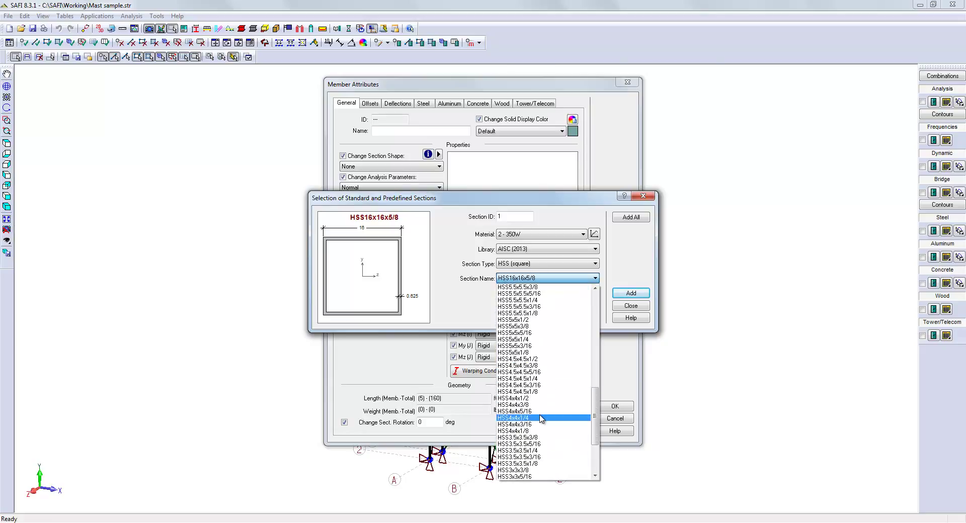
left_click(541, 418)
left_click(630, 293)
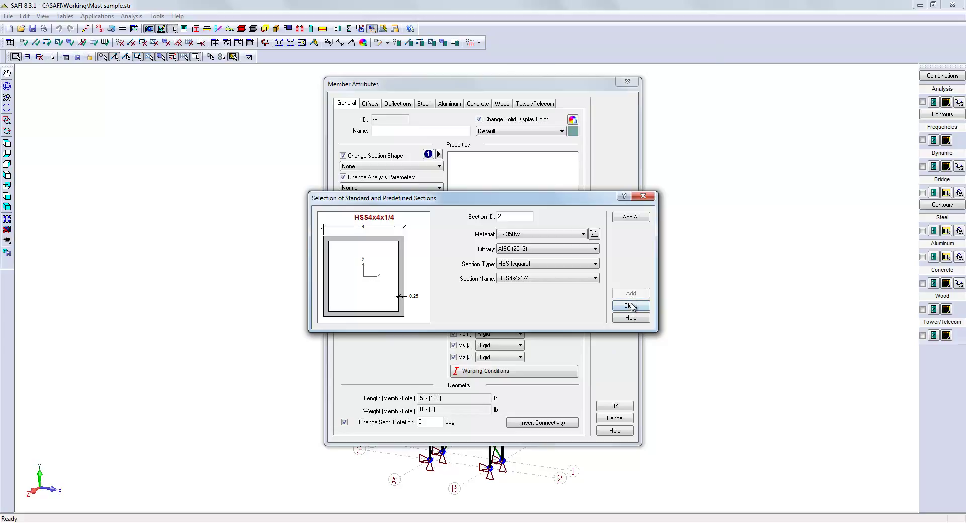
left_click(630, 306)
Assign the HSS4x4x1/4 section shape to the selected columns and accept the member attributes.
left_click(397, 167)
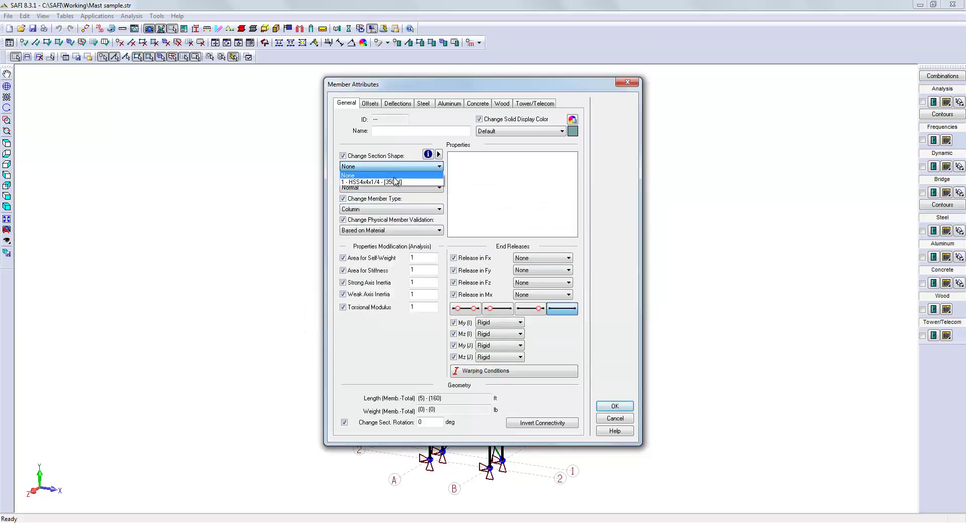
left_click(395, 179)
left_click(612, 406)
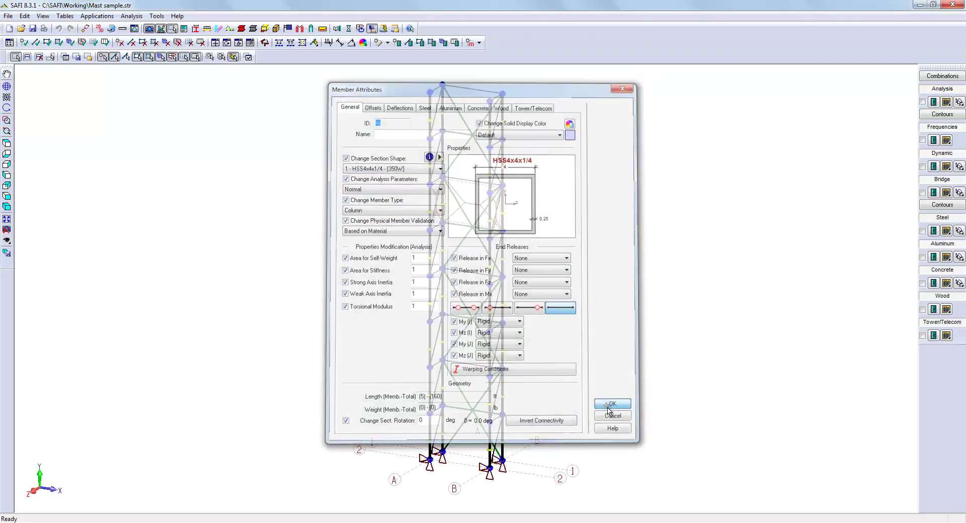
Dim the selected columns and select all elements oriented in the XZ plane.
left_click(8, 242)
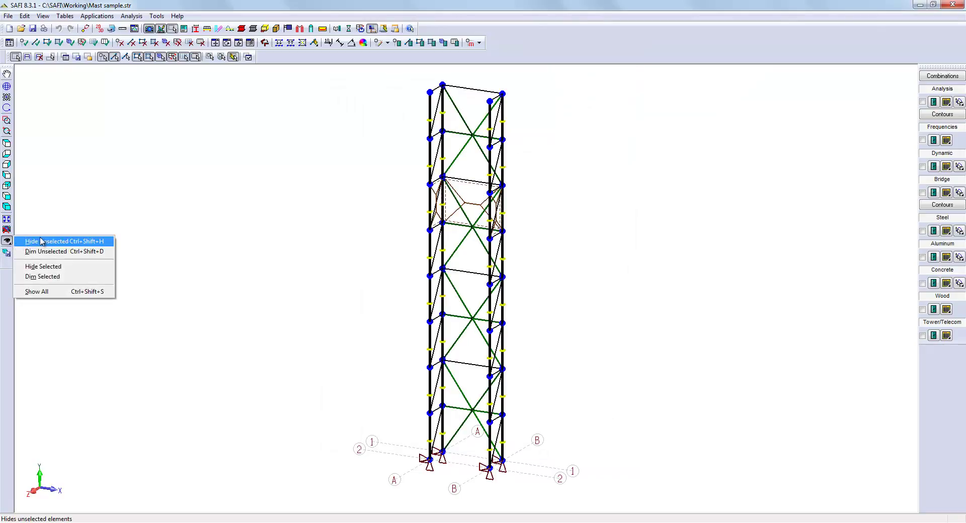
left_click(69, 280)
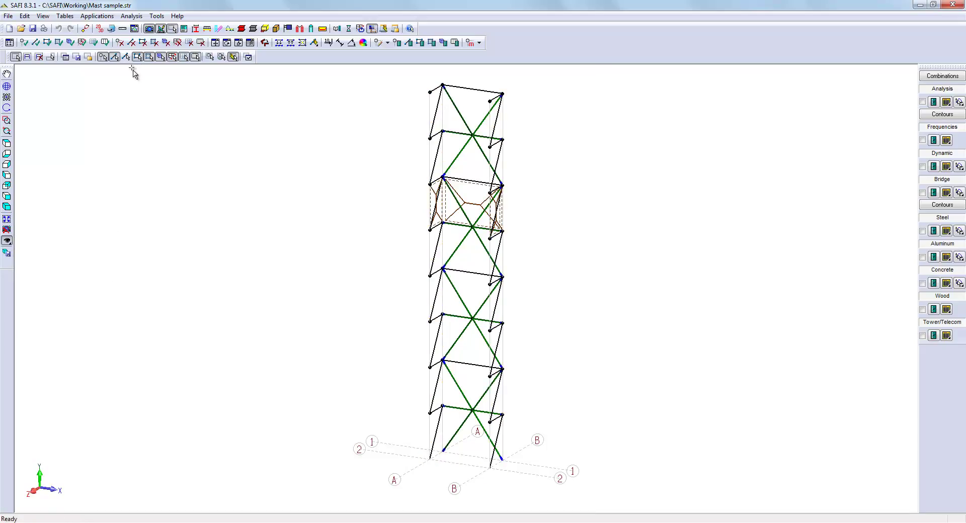
left_click(66, 57)
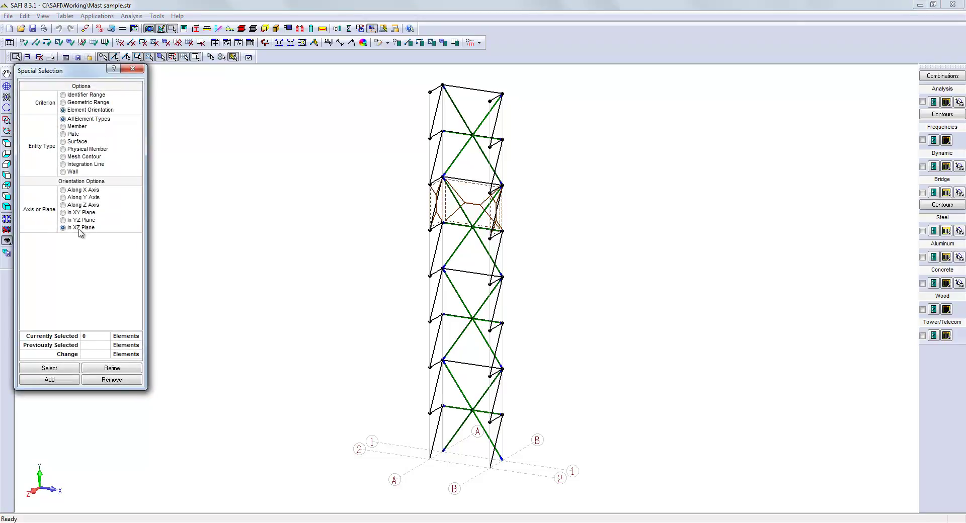
left_click(60, 372)
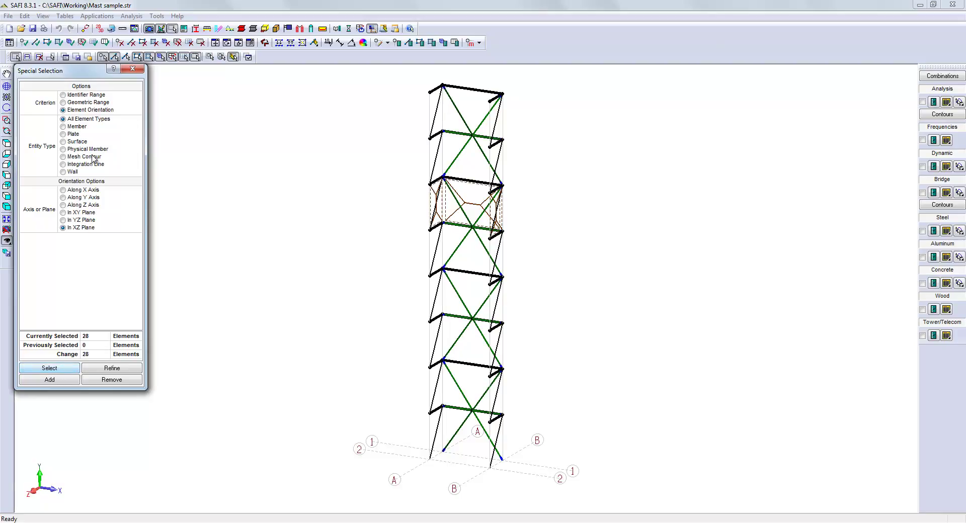
left_click(132, 68)
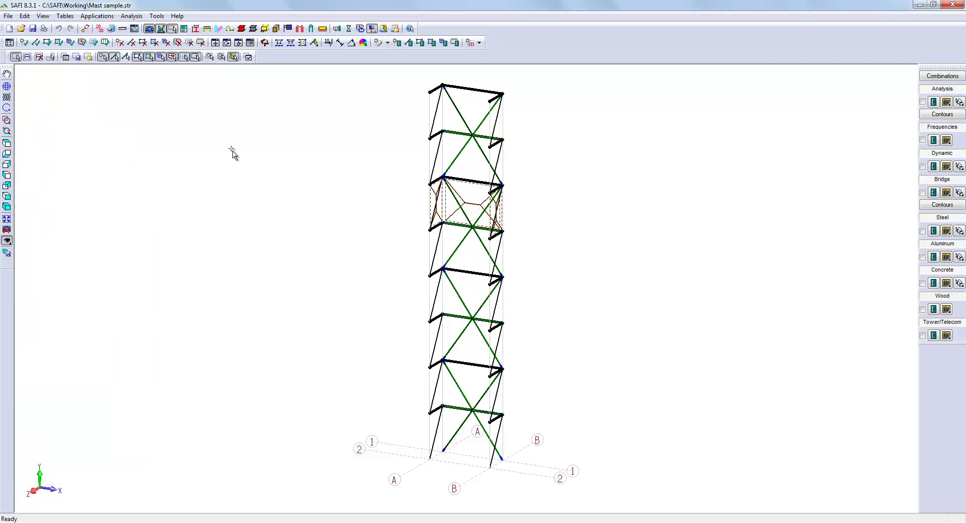
Add the rectangular HSS6x4x3/16 section from the AISC (2013) library with material A572-50 while editing the horizontal members' attributes.
left_click(410, 43)
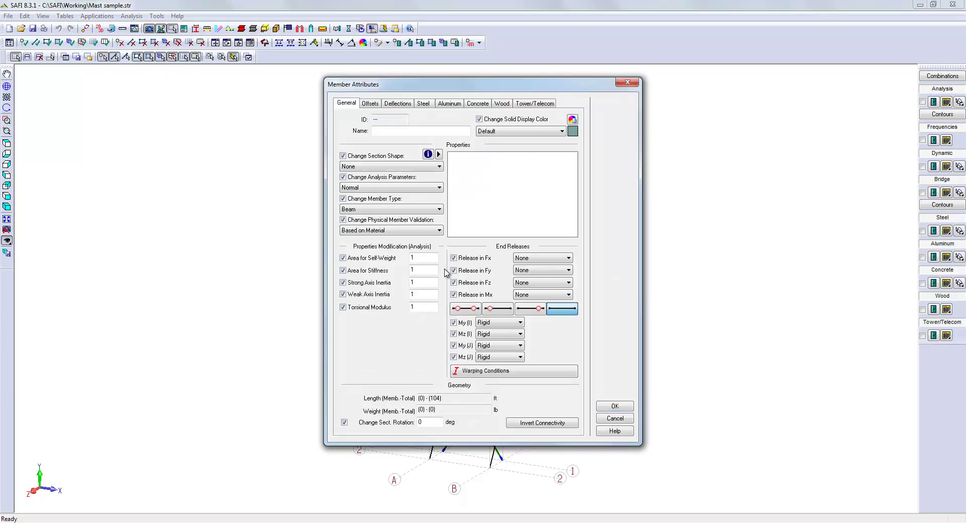
left_click(438, 154)
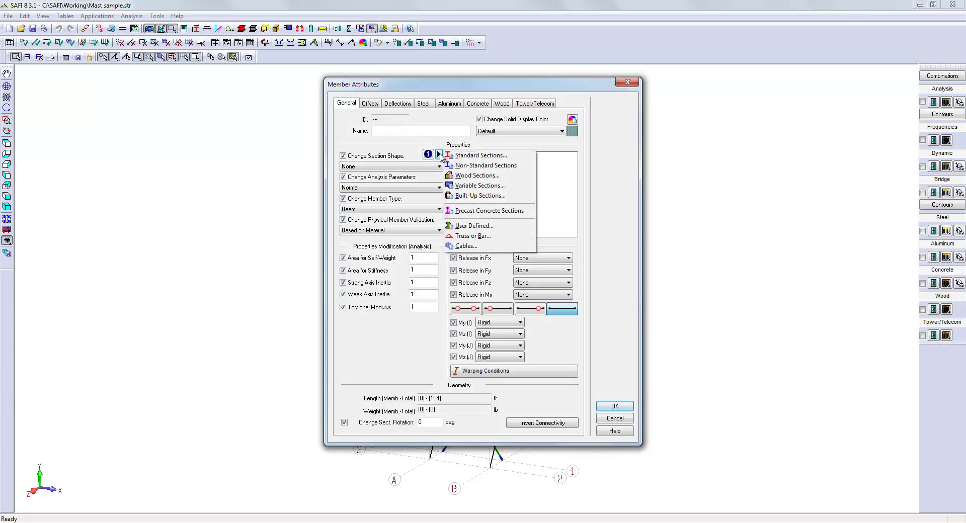
left_click(462, 157)
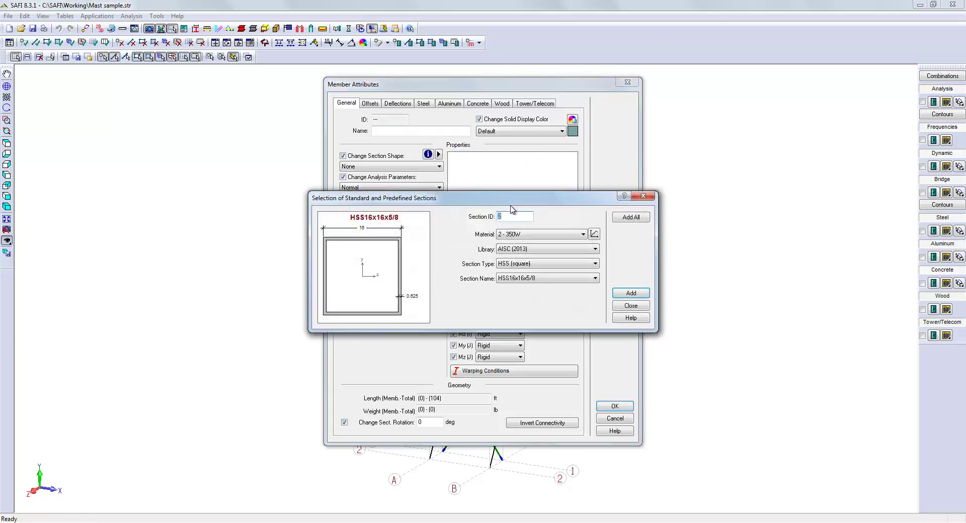
left_click(558, 263)
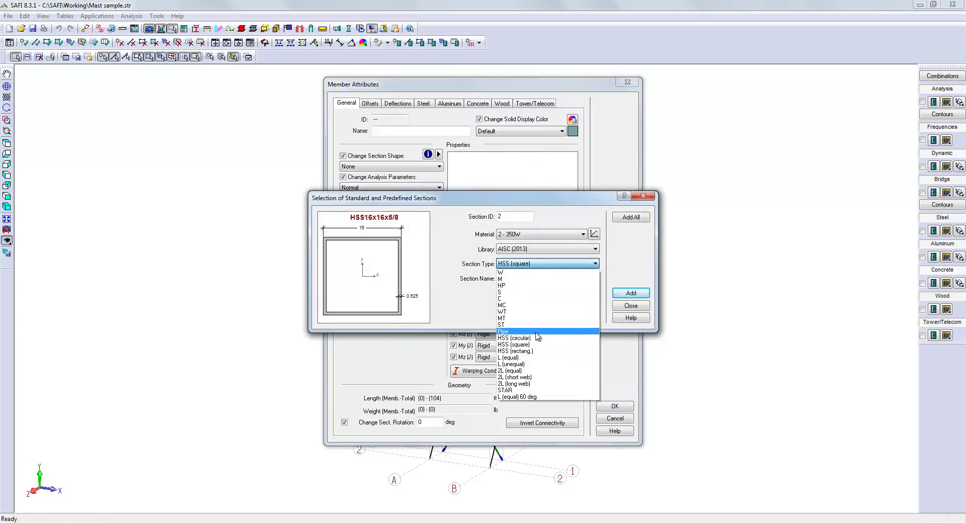
left_click(534, 351)
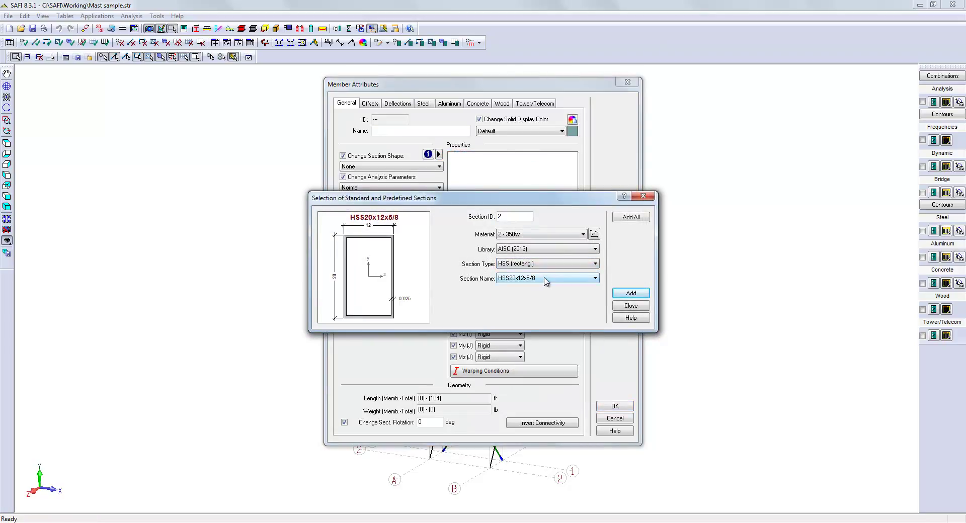
left_click(546, 281)
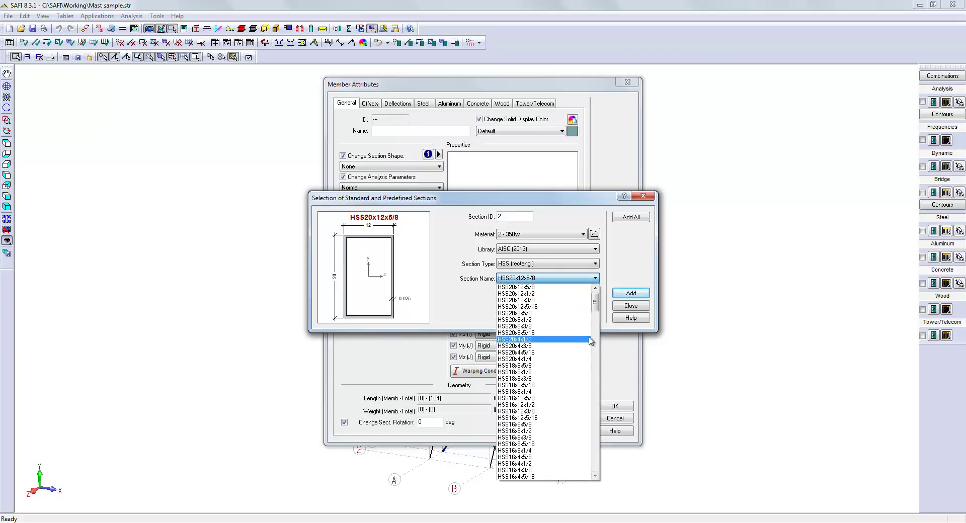
left_click_drag(596, 304, 586, 423)
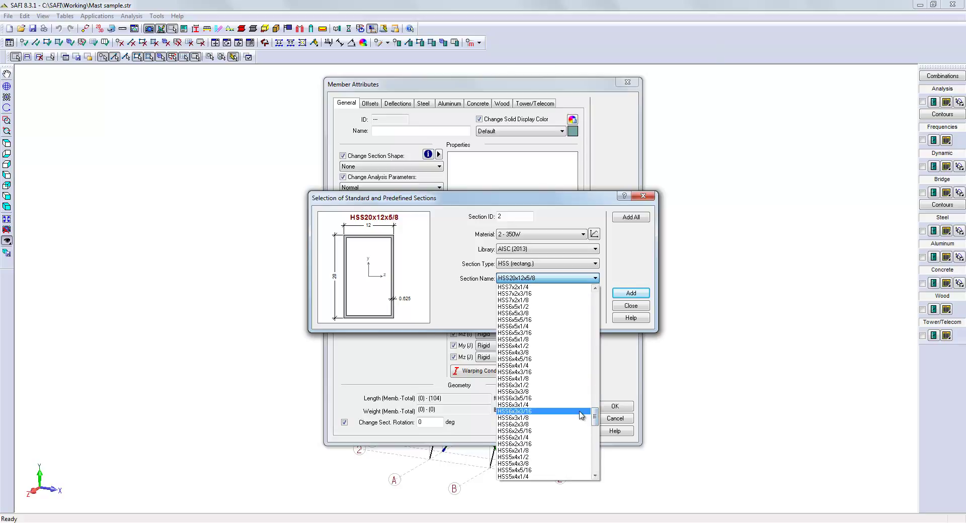
left_click(549, 372)
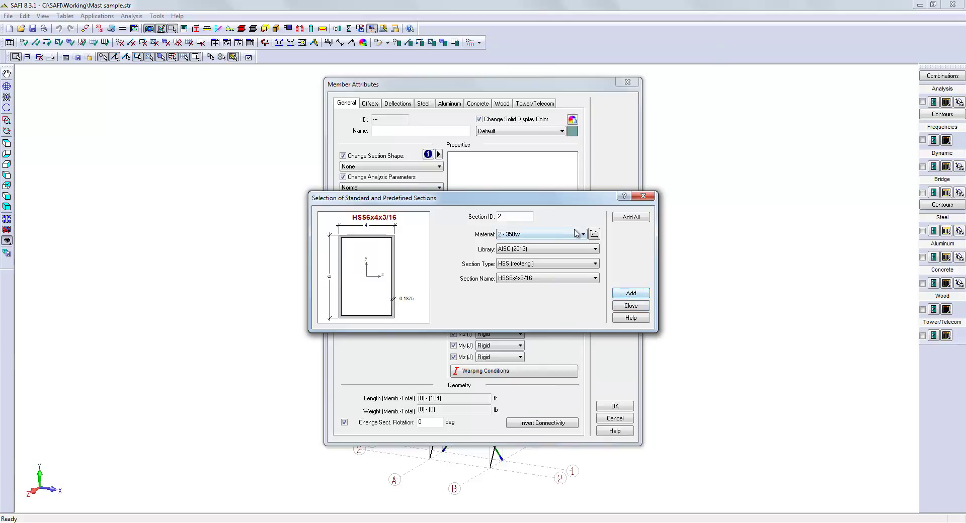
left_click(549, 236)
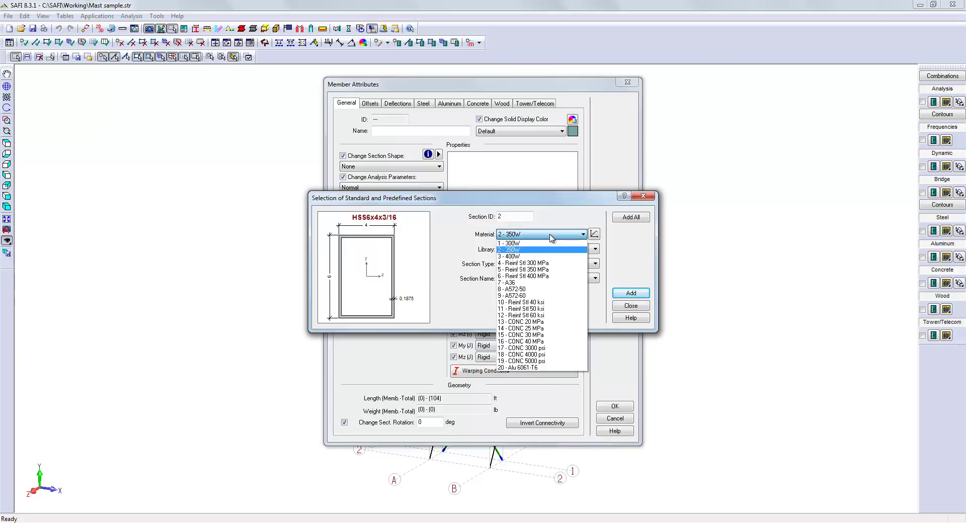
left_click(537, 290)
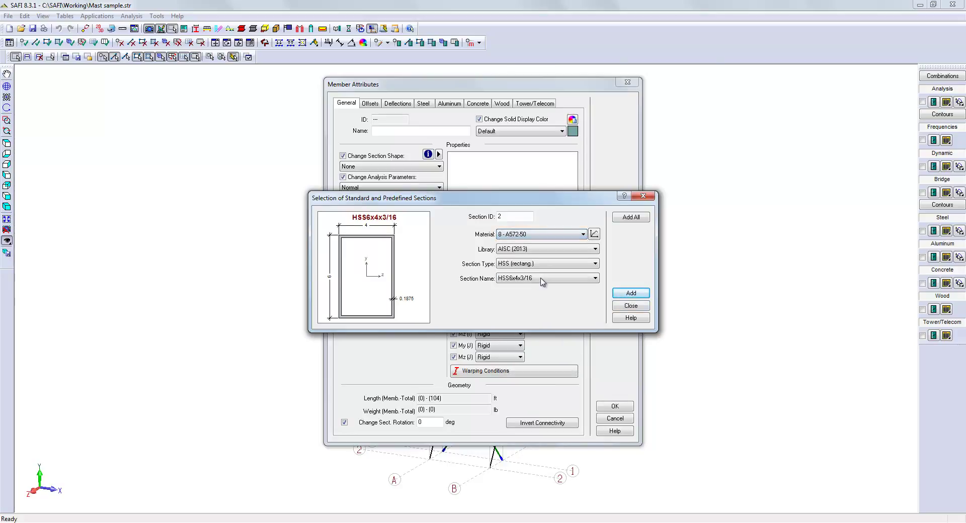
left_click(630, 293)
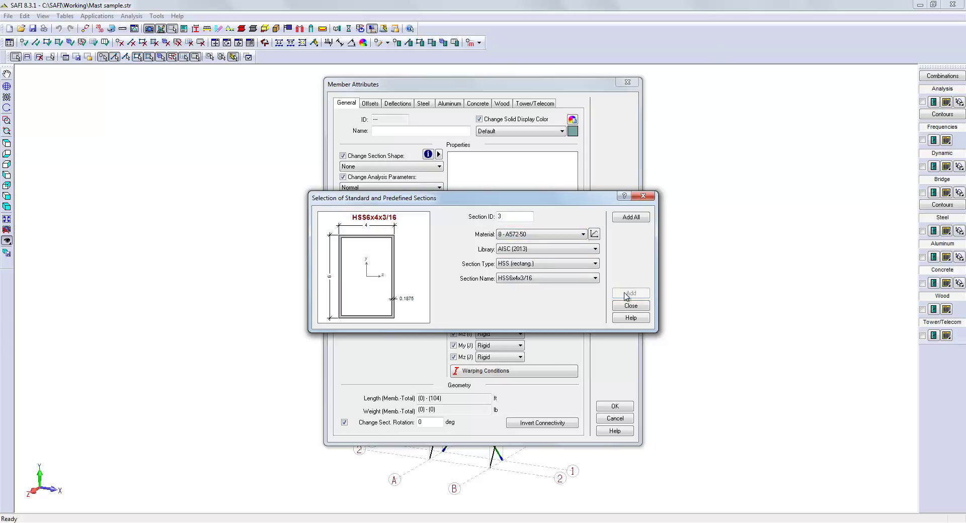
left_click(630, 306)
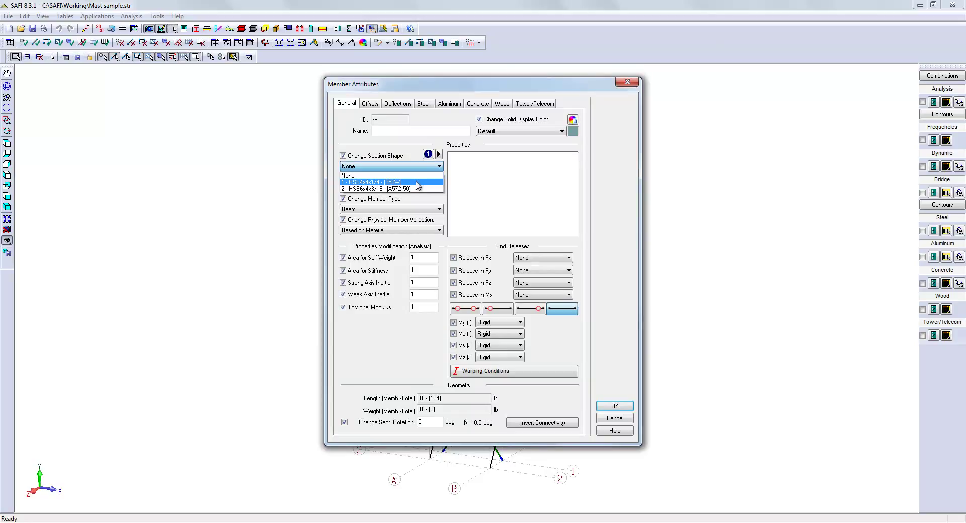
Change the material of the HSS4x4x1/4 section to A572-50 and accept the section properties.
left_click(417, 182)
left_click(428, 154)
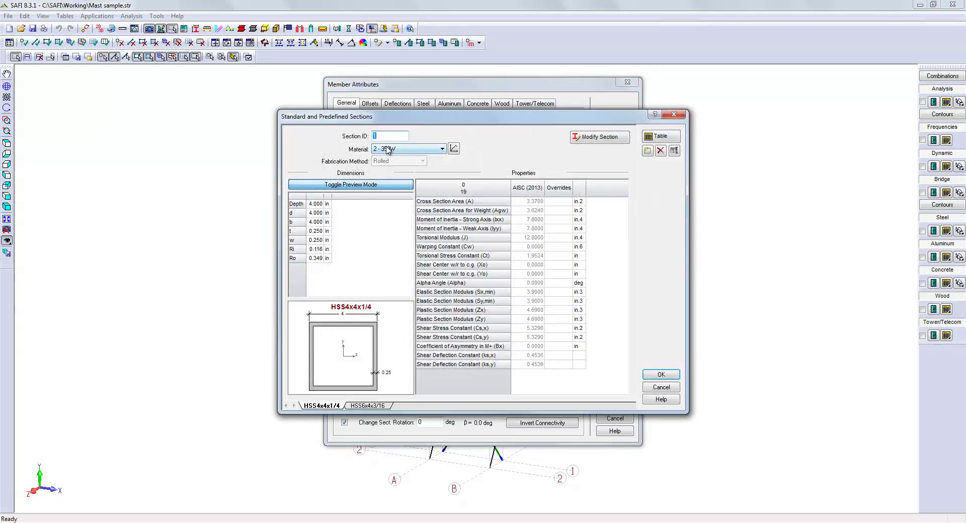
left_click(387, 149)
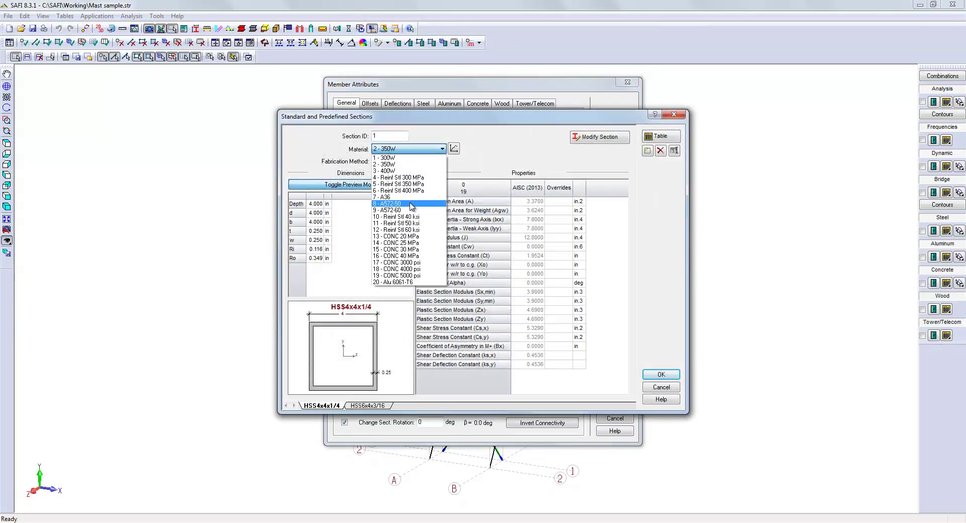
left_click(411, 204)
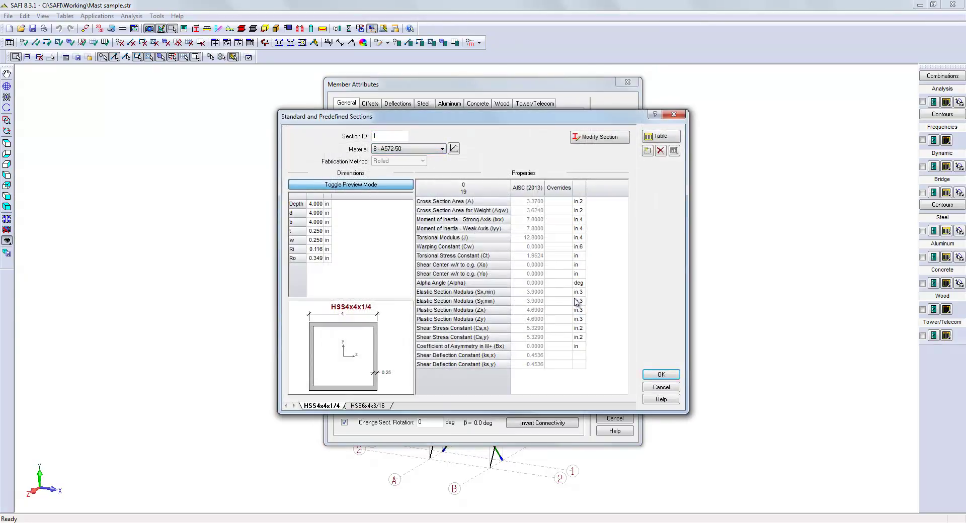
left_click(357, 406)
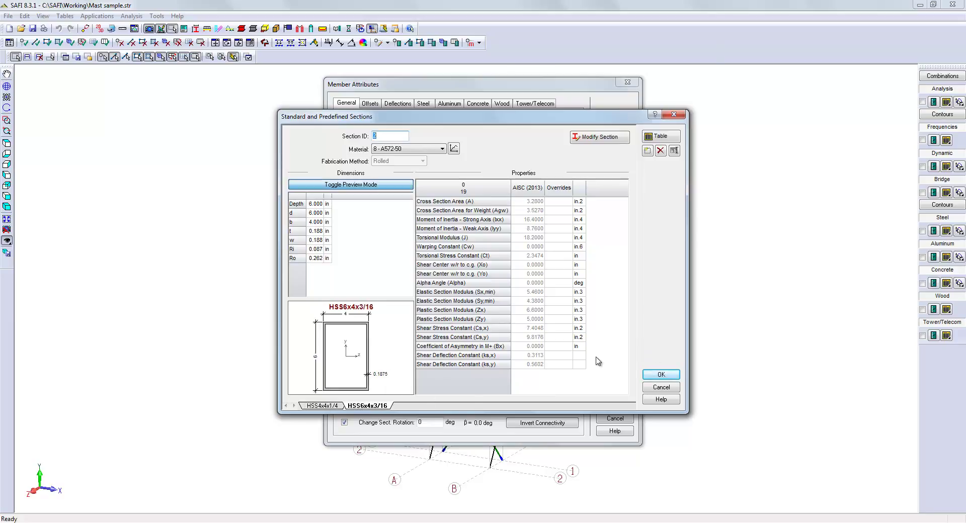
left_click(660, 374)
Assign the HSS6x4x3/16 section shape to the selected horizontal members with a 90 degree section rotation and accept the attributes.
left_click(392, 167)
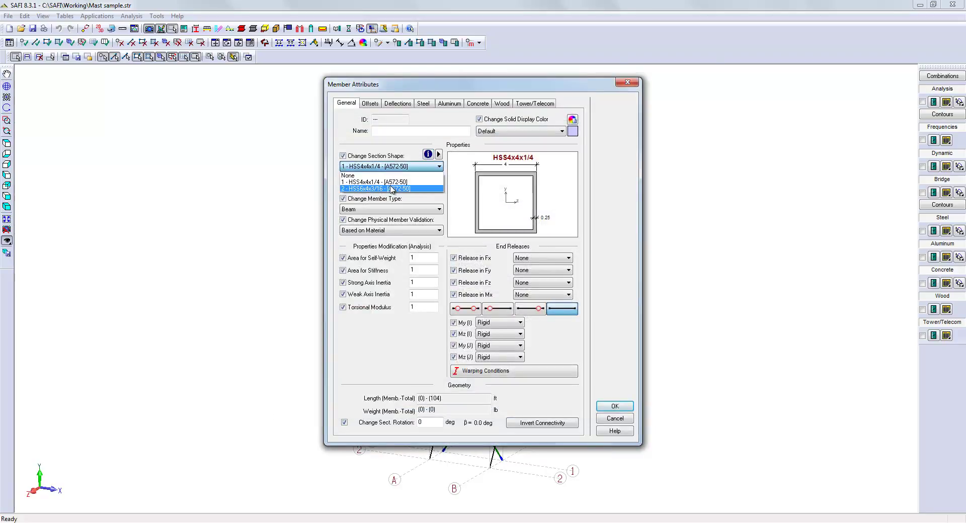
left_click(392, 189)
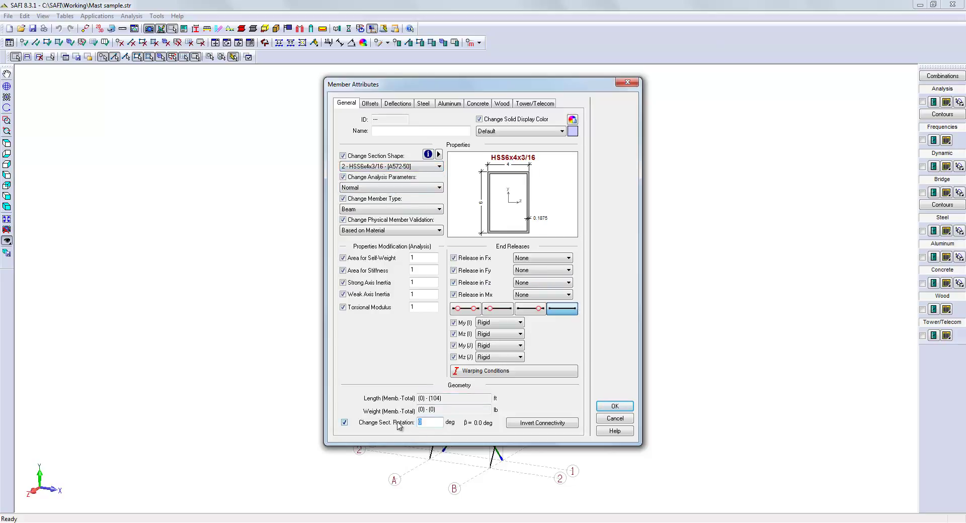
type("90")
left_click(612, 407)
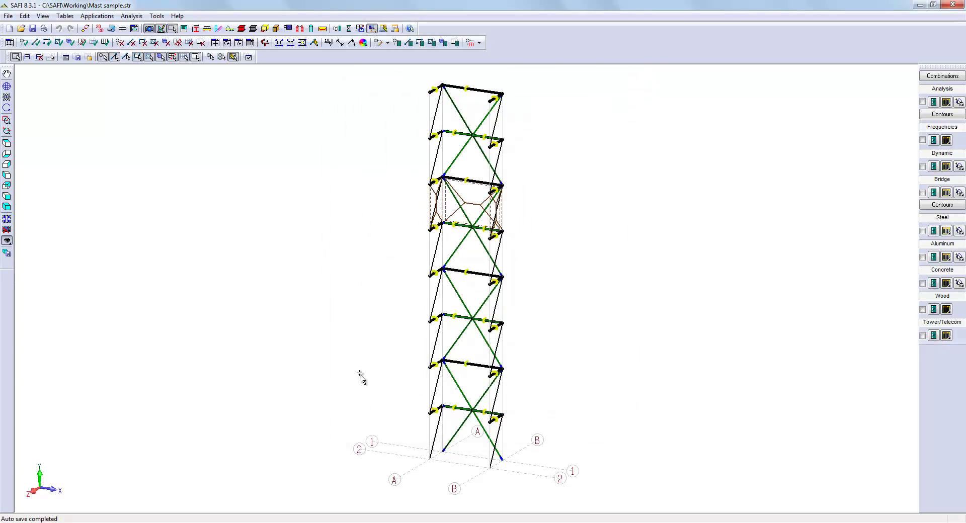
Dim the selected horizontal members and window-select all the remaining bracing elements of the mast.
left_click(8, 241)
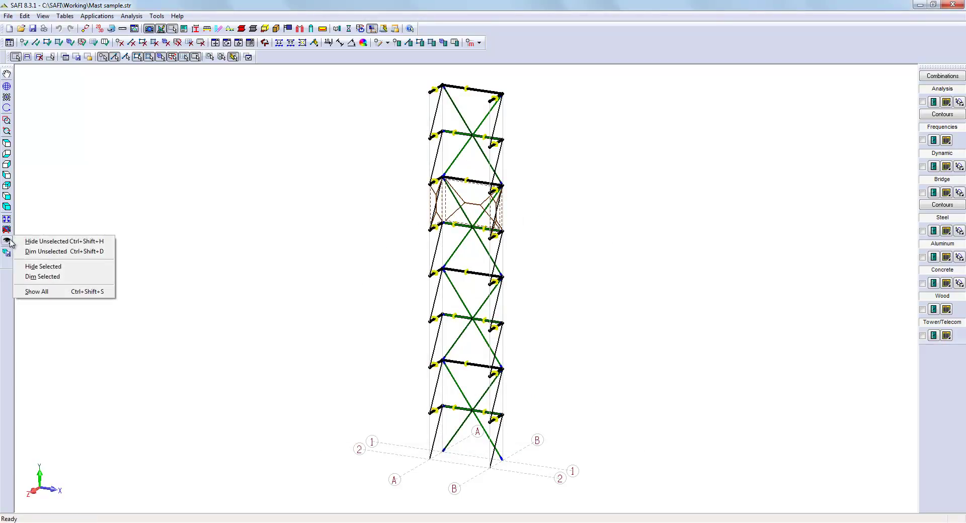
left_click(51, 276)
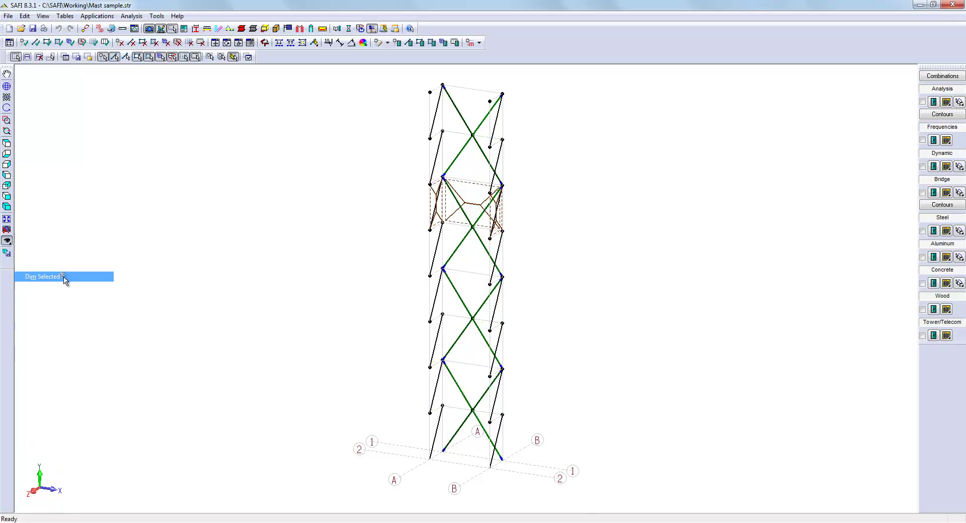
left_click_drag(405, 78, 550, 505)
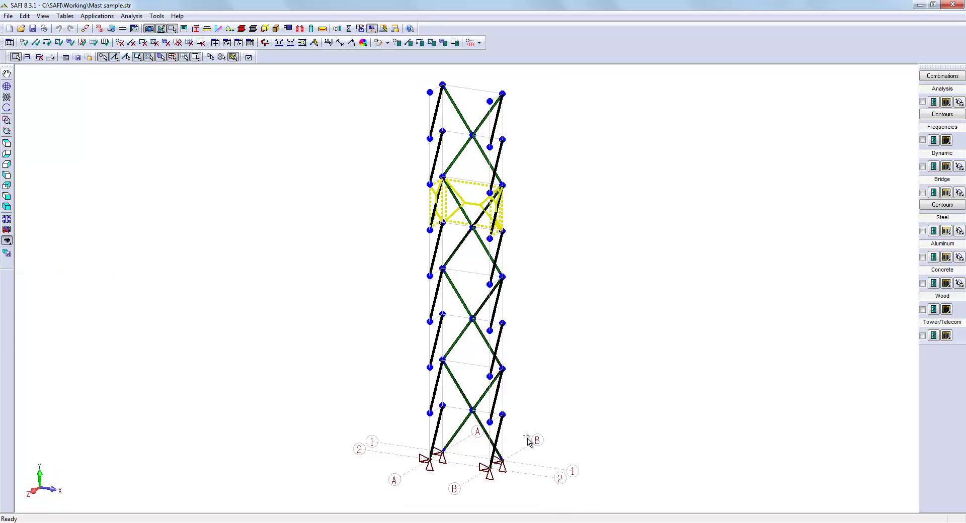
Add the square HSS3x3x3/16 section from the AISC (2013) library in material A572-50 while editing the bracing members' attributes.
left_click(410, 44)
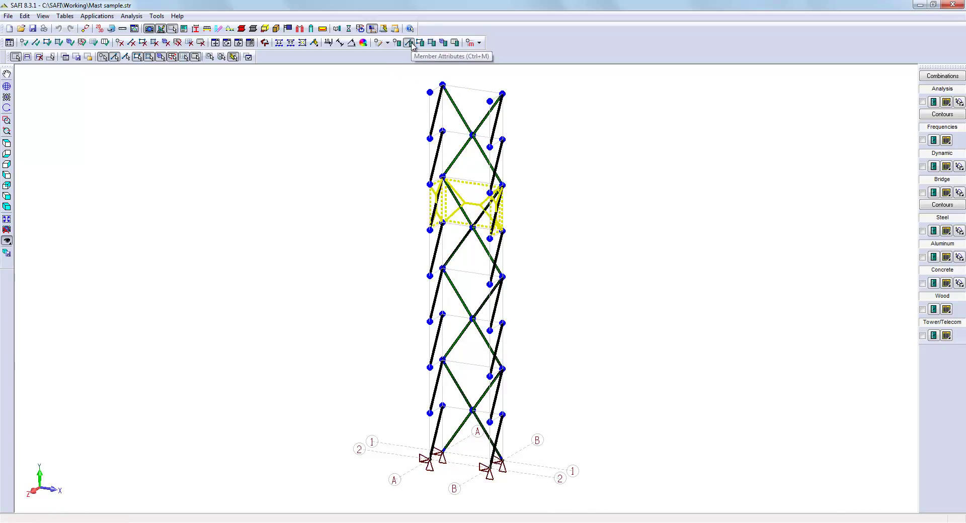
left_click(438, 155)
left_click(496, 156)
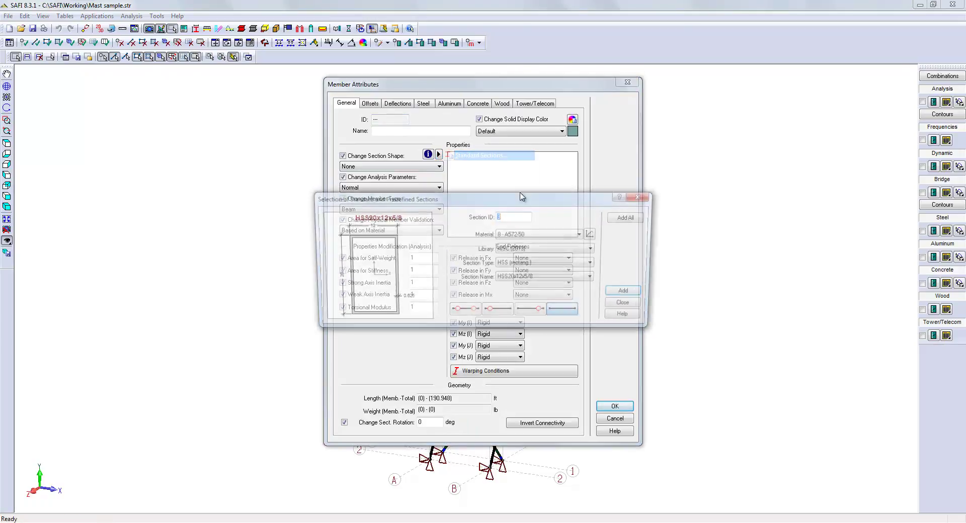
left_click(521, 264)
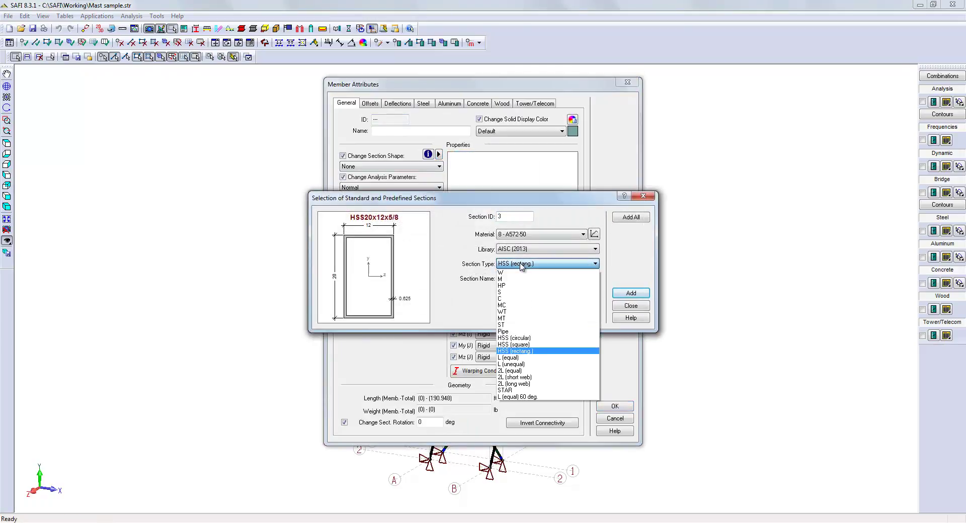
left_click(544, 345)
left_click(543, 279)
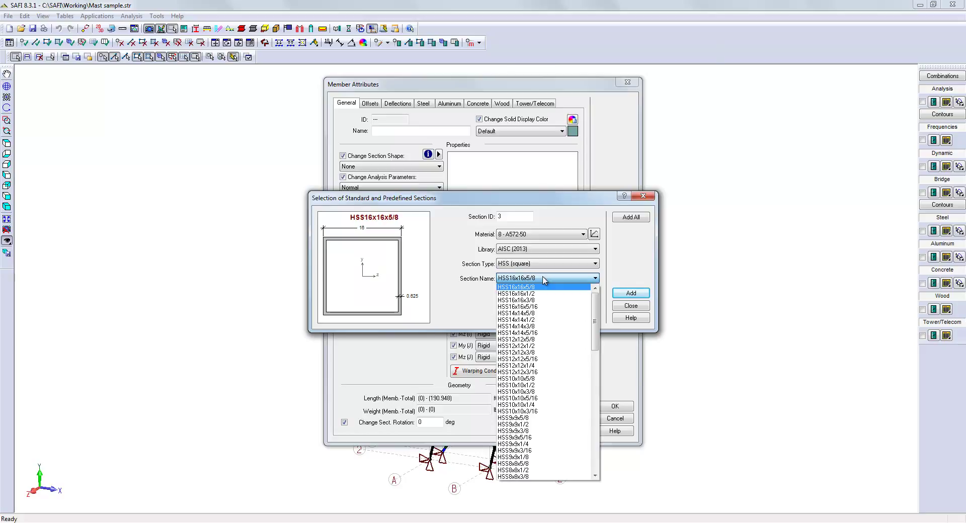
left_click_drag(594, 317, 604, 439)
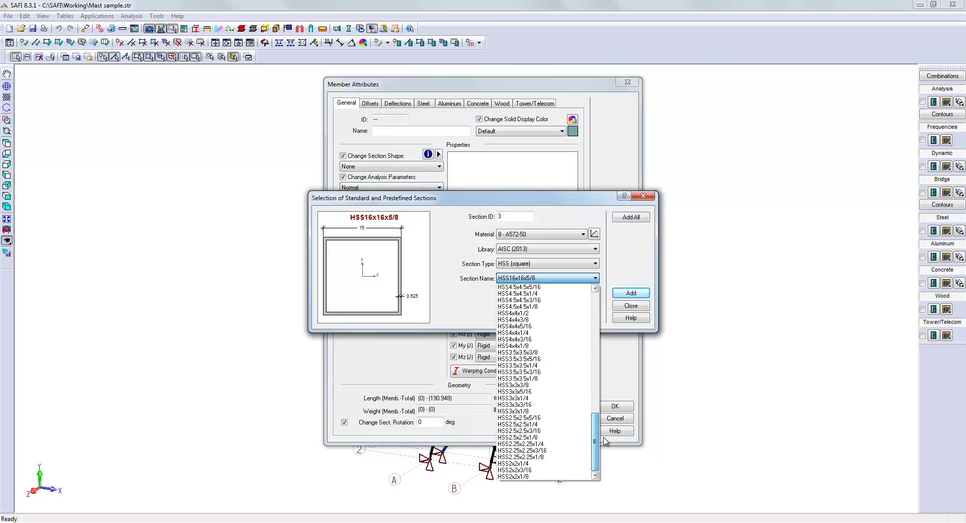
left_click(537, 406)
left_click(630, 293)
left_click(631, 305)
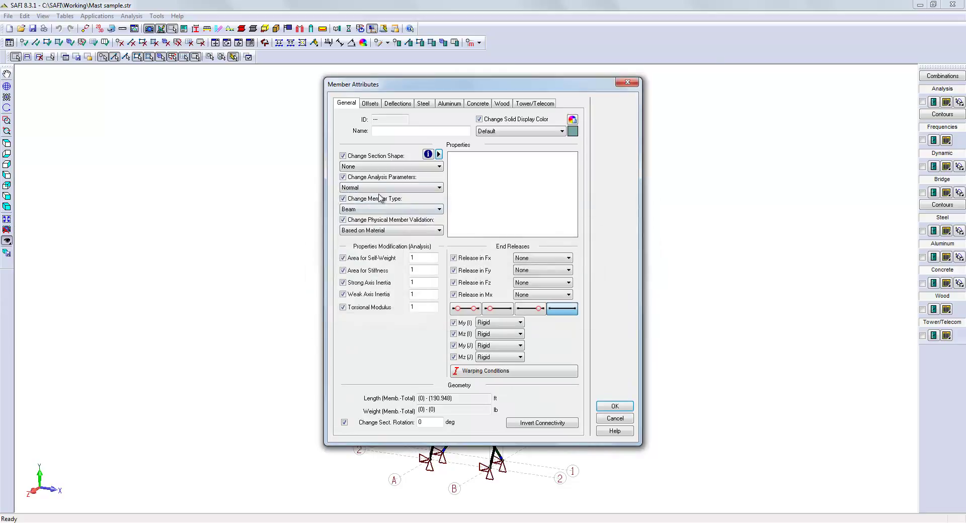
Assign the HSS3x3x3/16 section shape to the selected bracing members and accept the member attributes.
left_click(374, 167)
left_click(377, 195)
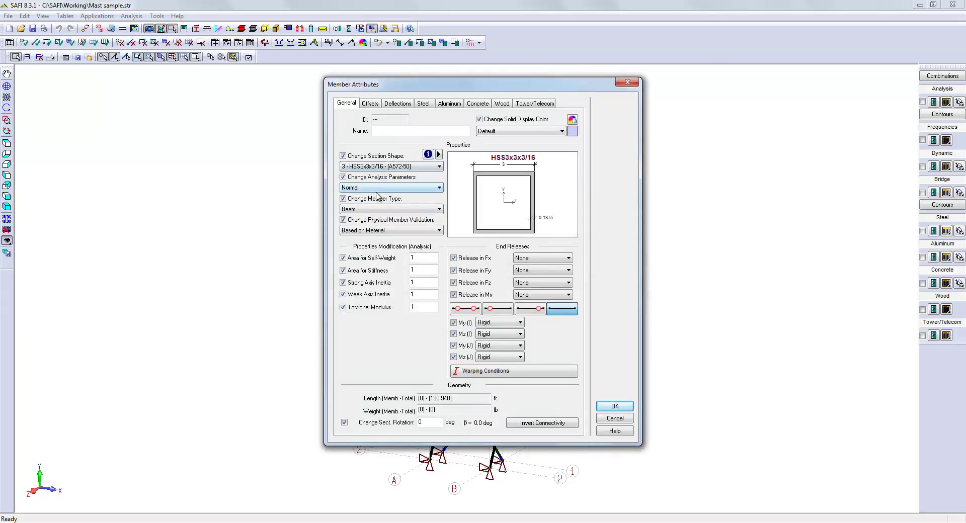
left_click(613, 406)
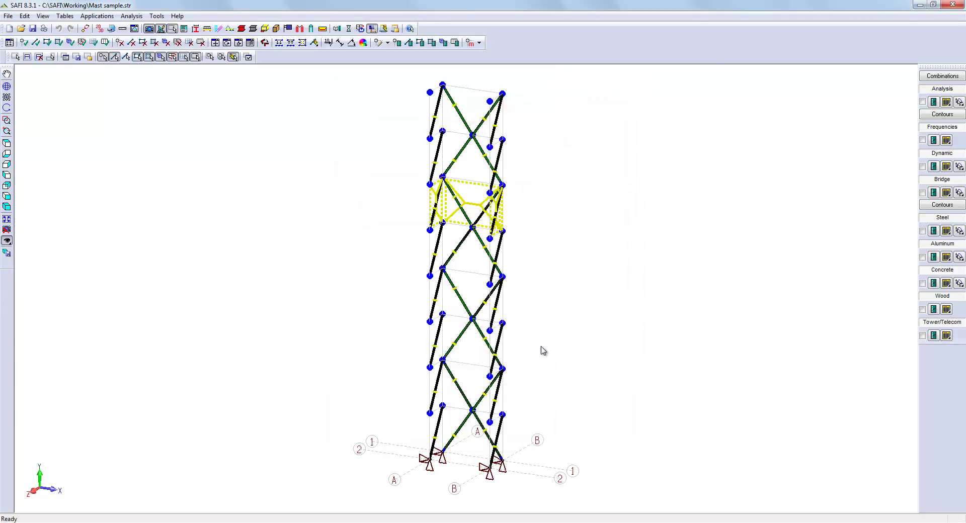
Show all elements of the mast with nothing selected and verify the model's input data.
left_click(39, 58)
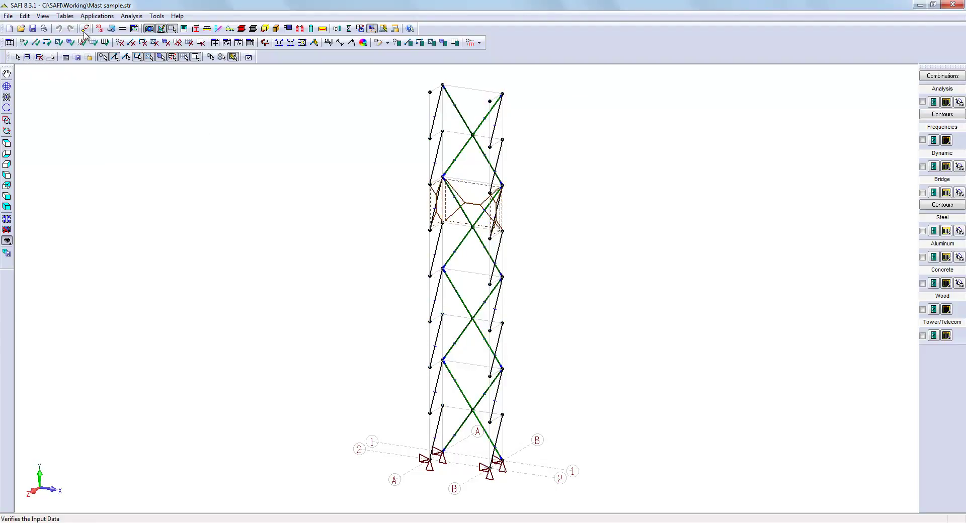
left_click(7, 240)
left_click(47, 292)
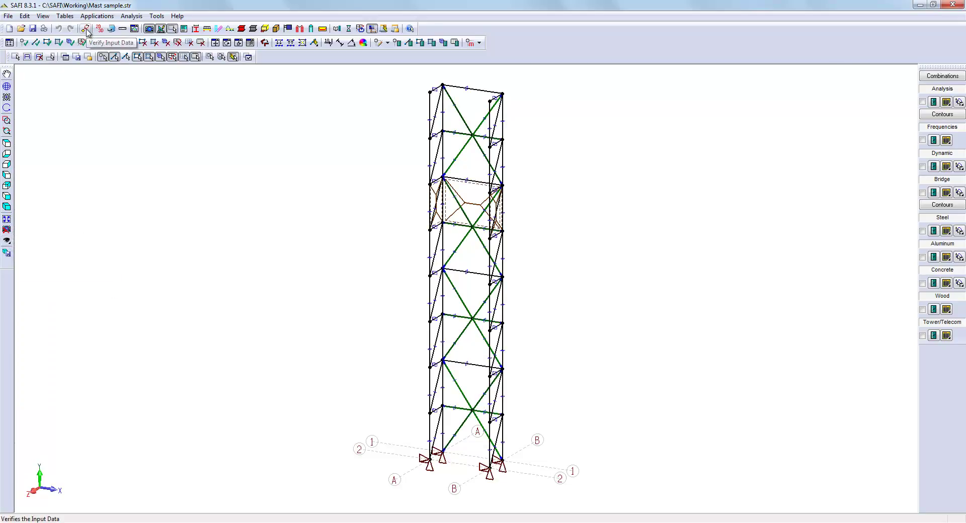
left_click(87, 31)
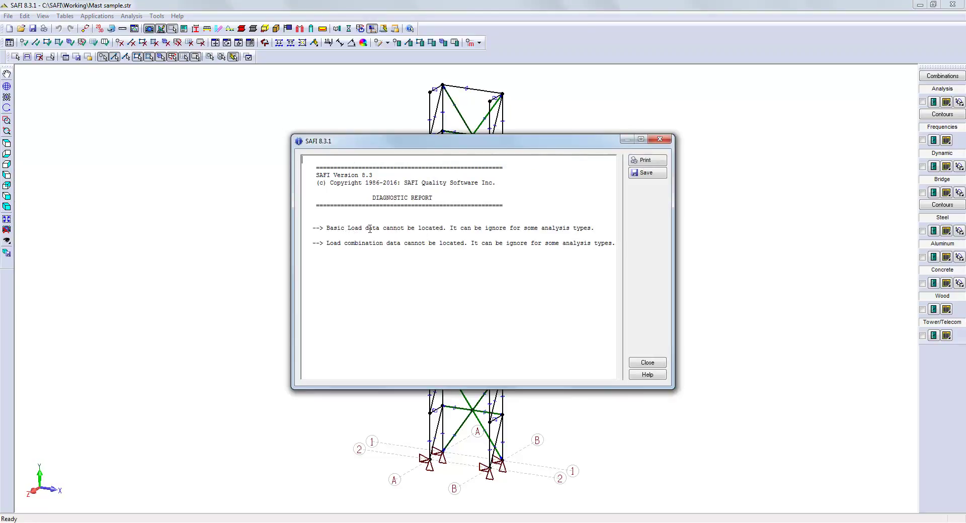
left_click(650, 363)
Define basic loads named Dead in row 1, Hook in row 3 and 80 mph in row 5.
left_click(479, 43)
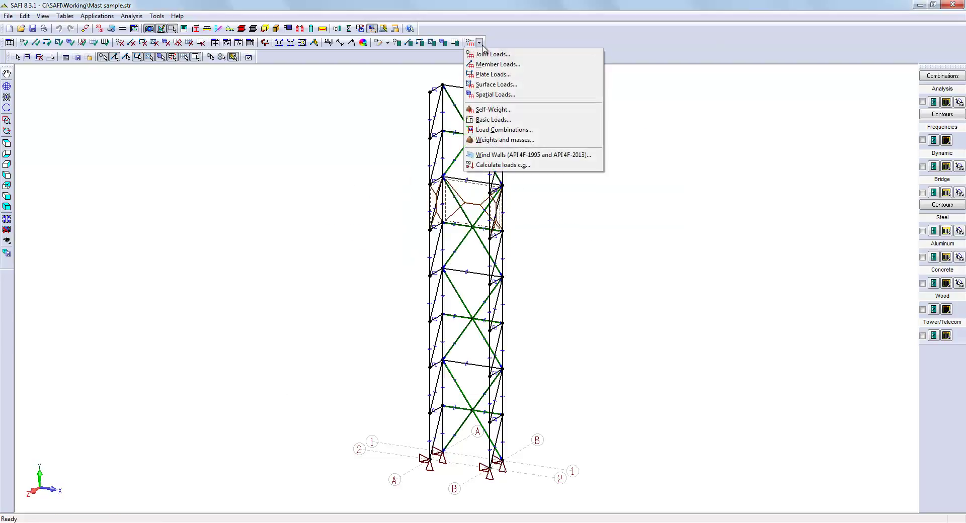
left_click(501, 120)
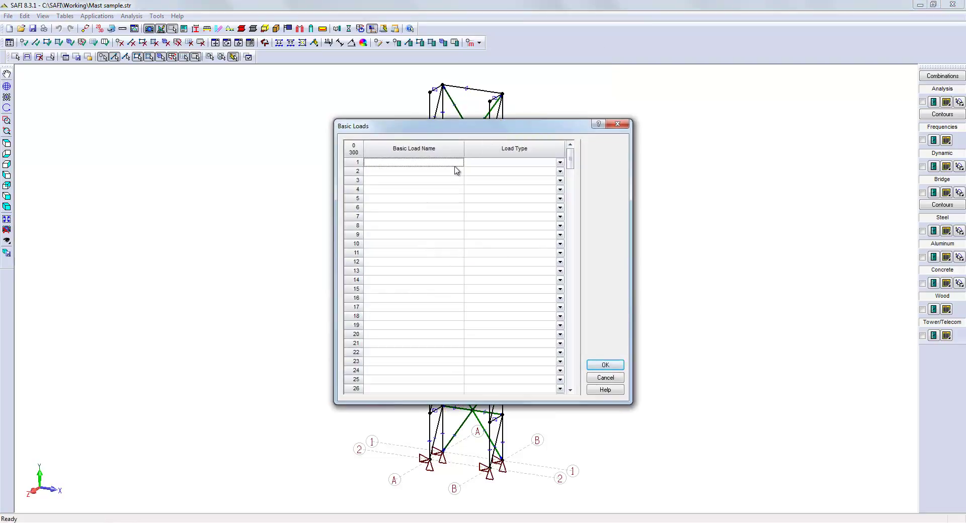
left_click(455, 166)
type("De")
key("Return")
key("Return")
type("Hook")
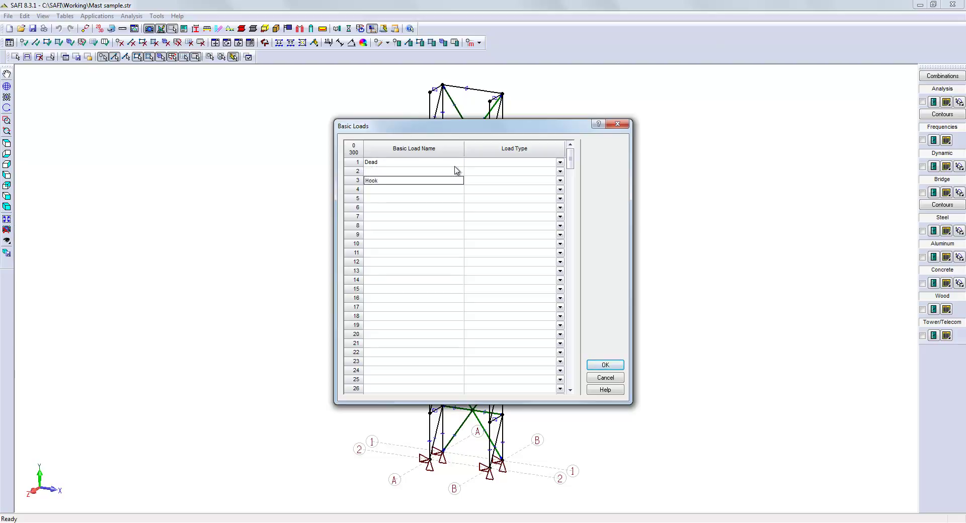
key("Return")
key("Return")
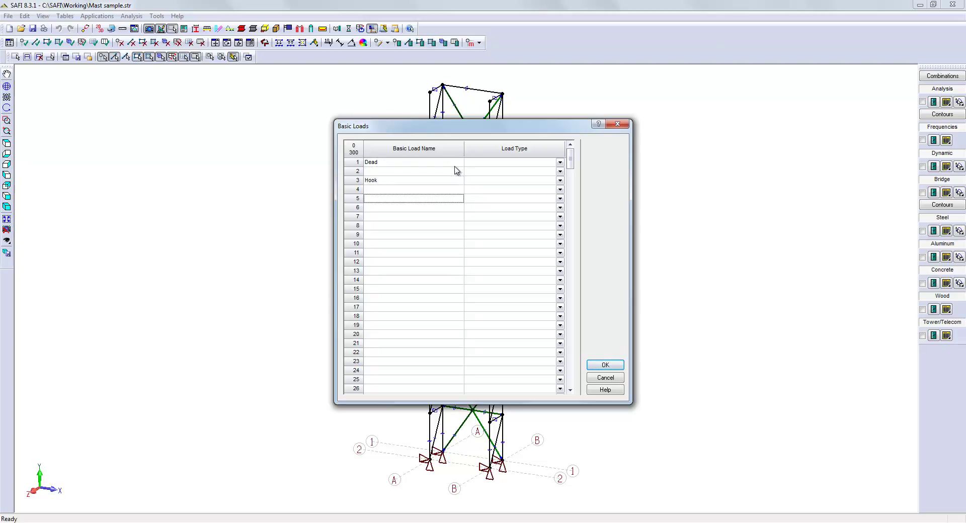
type("80 mph")
Fill basic load rows 5 to 12 with incremented names from 80 mph (0) to 80 mph (315) in steps of 45.
left_click(356, 199)
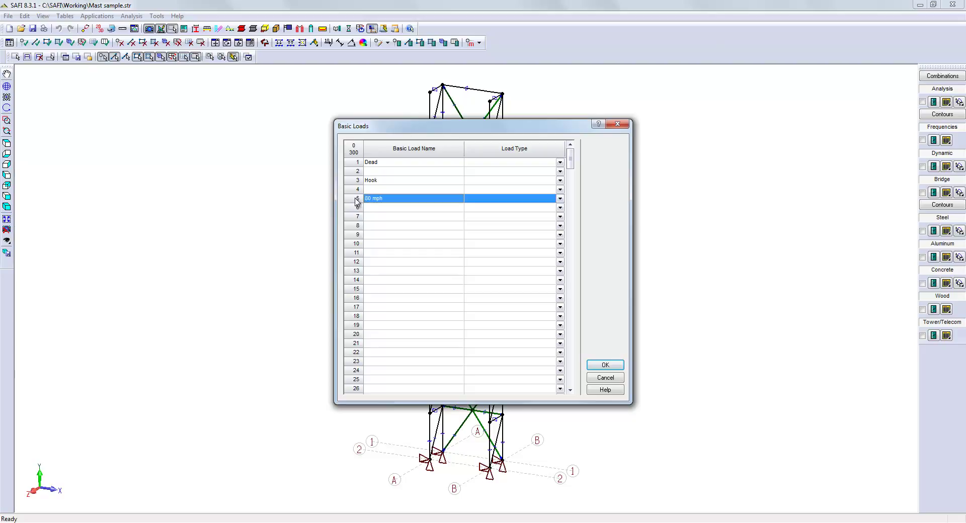
left_click_drag(359, 212, 355, 261)
right_click(378, 202)
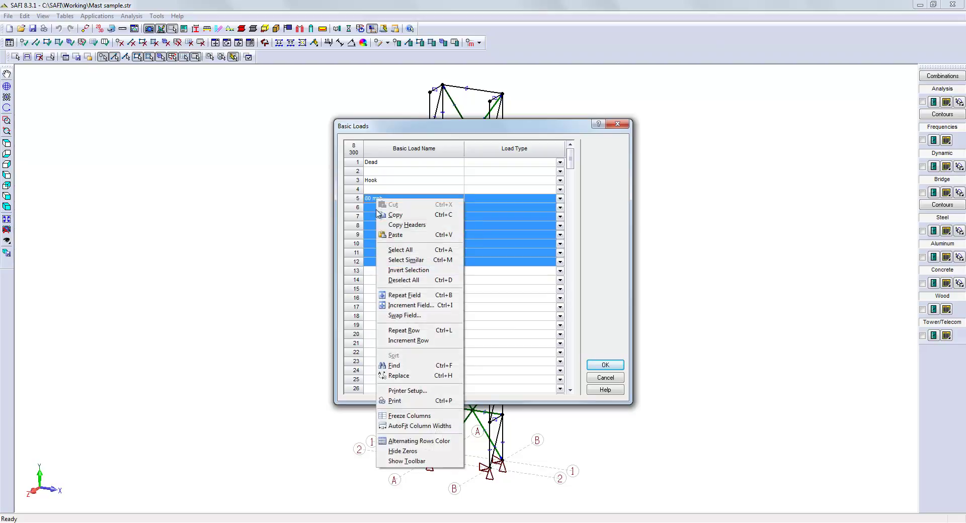
left_click(422, 305)
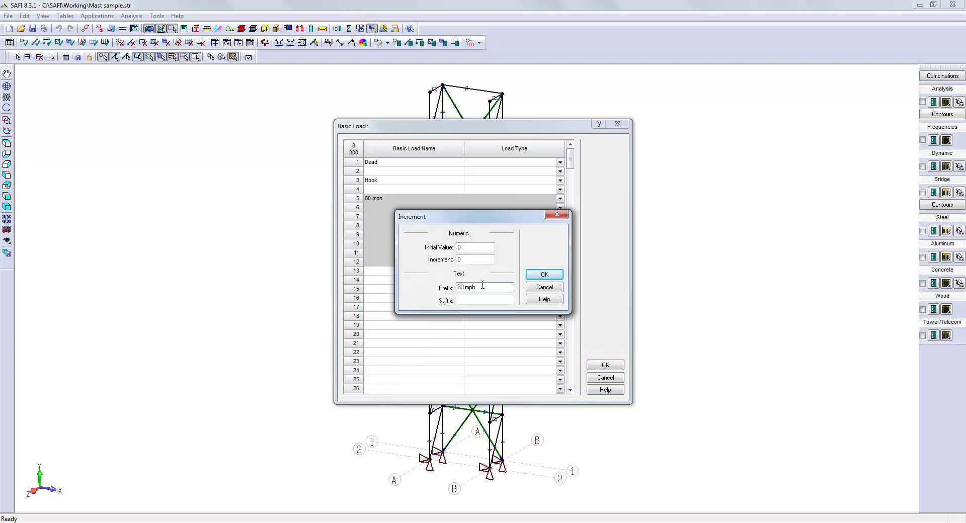
left_click(468, 300)
double_click(466, 258)
type("45")
left_click(540, 276)
Set the load type of all eight 80 mph basic loads to Wind Load.
left_click(559, 199)
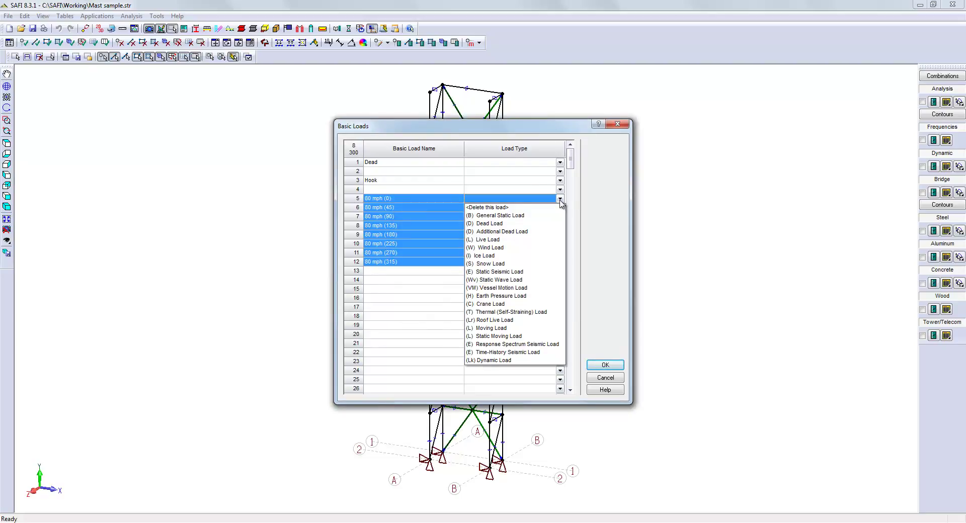
left_click(518, 248)
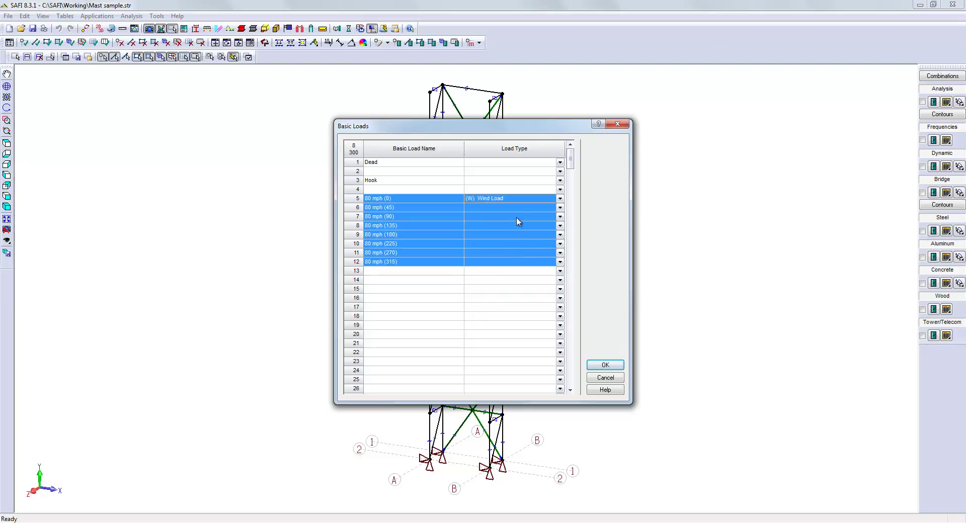
left_click(449, 193)
Set the Hook load type to Live Load and the Dead load type to Dead Load, and accept the basic loads.
left_click(559, 180)
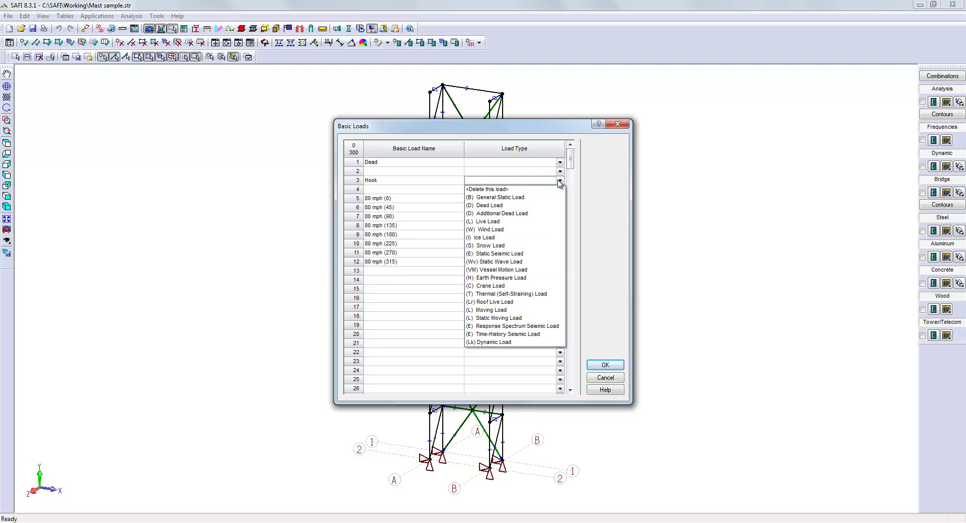
left_click(507, 221)
left_click(559, 163)
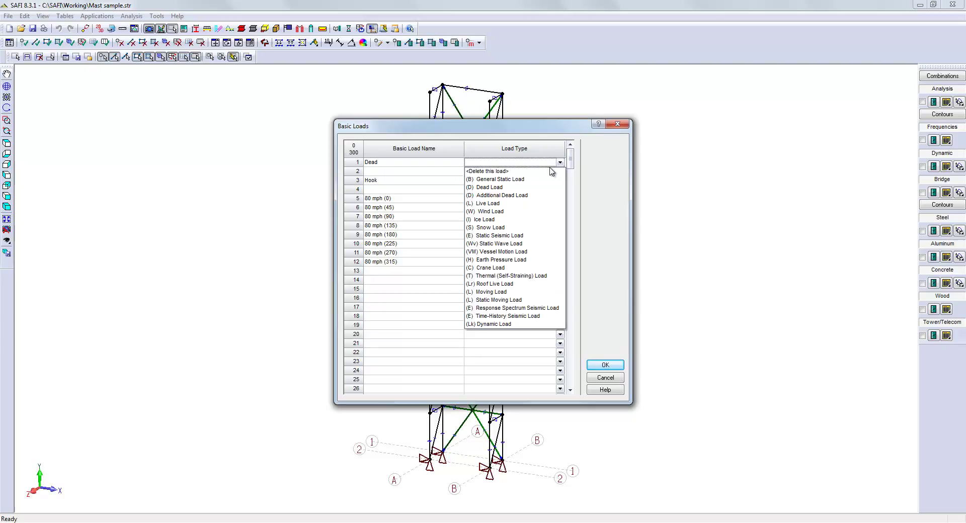
left_click(513, 190)
left_click(606, 365)
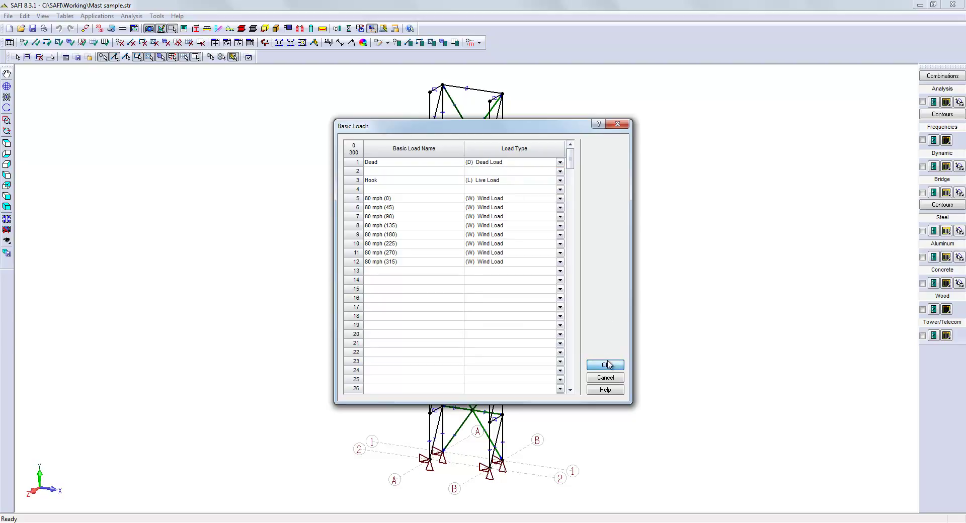
left_click(606, 365)
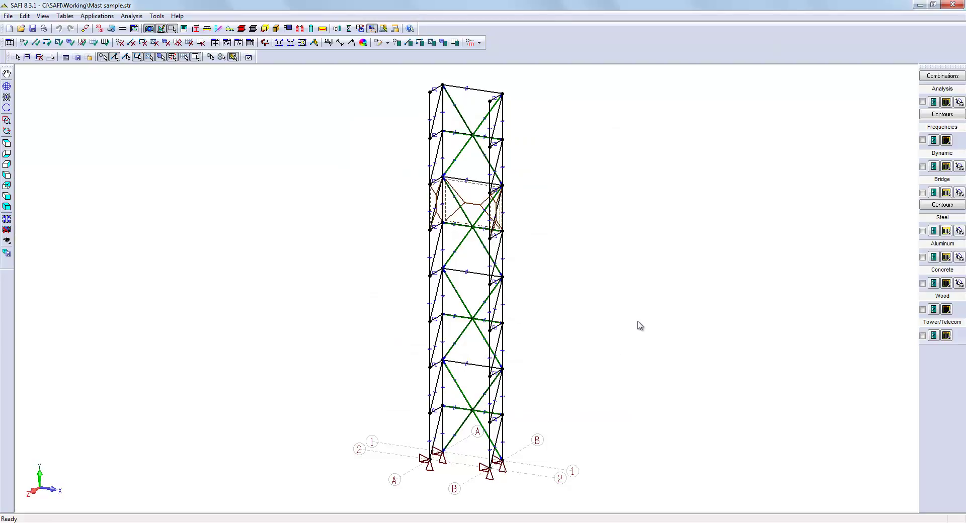
Generate load combinations with the wizard for United States - ASCE 7-05, using allowable stress design (ASD) with notional lateral loads for ULS.
left_click(479, 44)
left_click(514, 130)
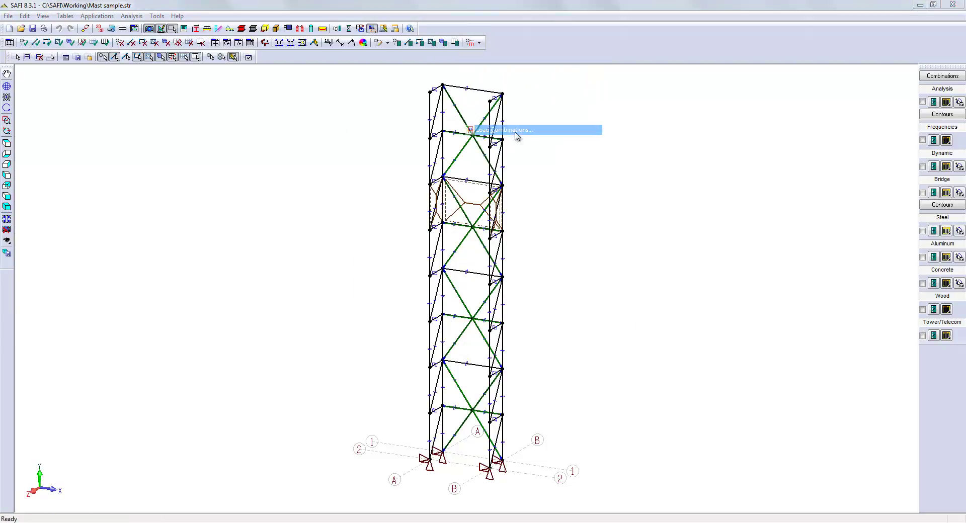
left_click(595, 177)
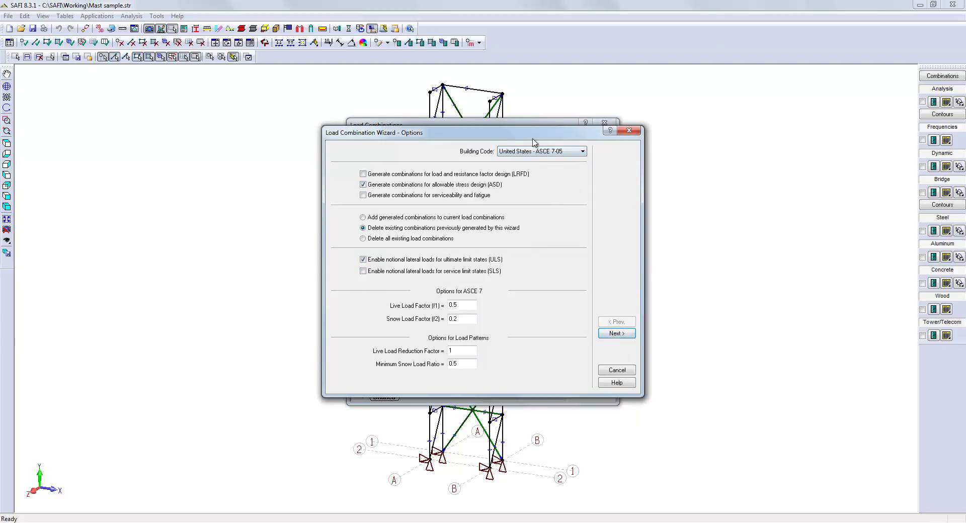
left_click(619, 336)
left_click(618, 334)
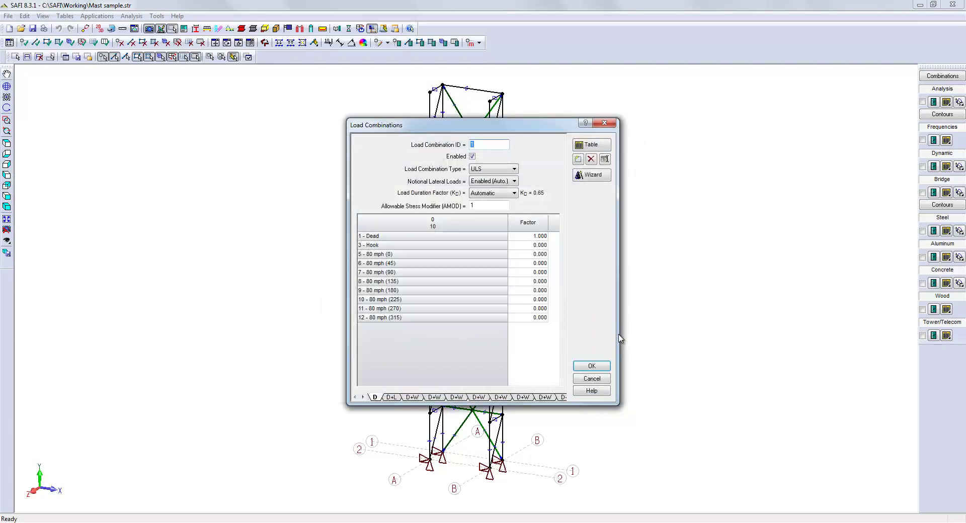
Delete load combinations 11 to 26 from the combinations table.
left_click(591, 145)
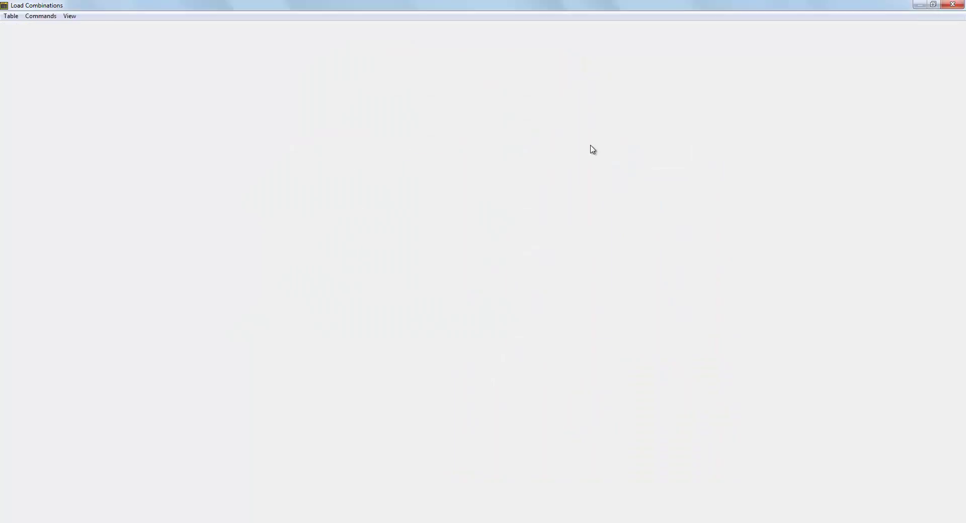
left_click_drag(10, 152, 14, 291)
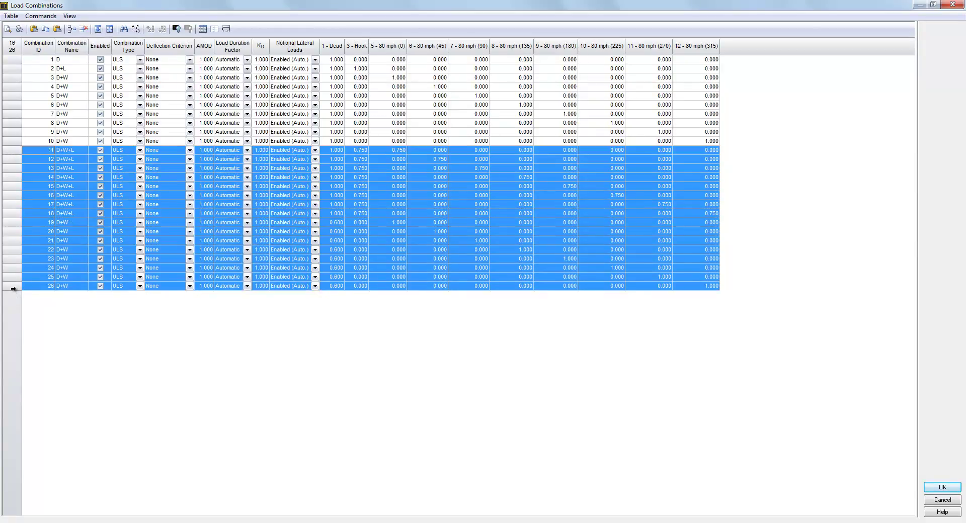
key("Delete")
key("Return")
Rename load combination 2 as D+Hook and combinations 3 to 10 as D+W+Hook.
left_click(74, 69)
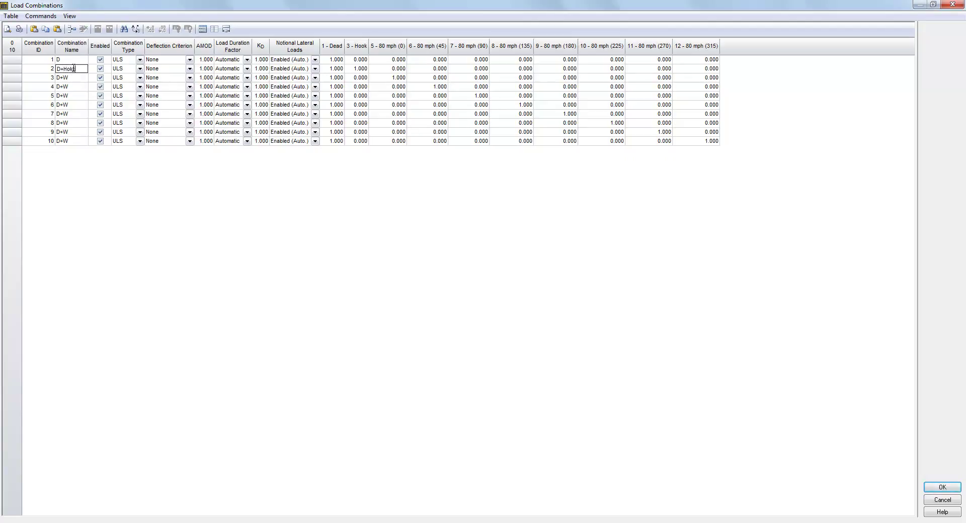
type("Hook")
double_click(72, 77)
left_click_drag(17, 79, 14, 141)
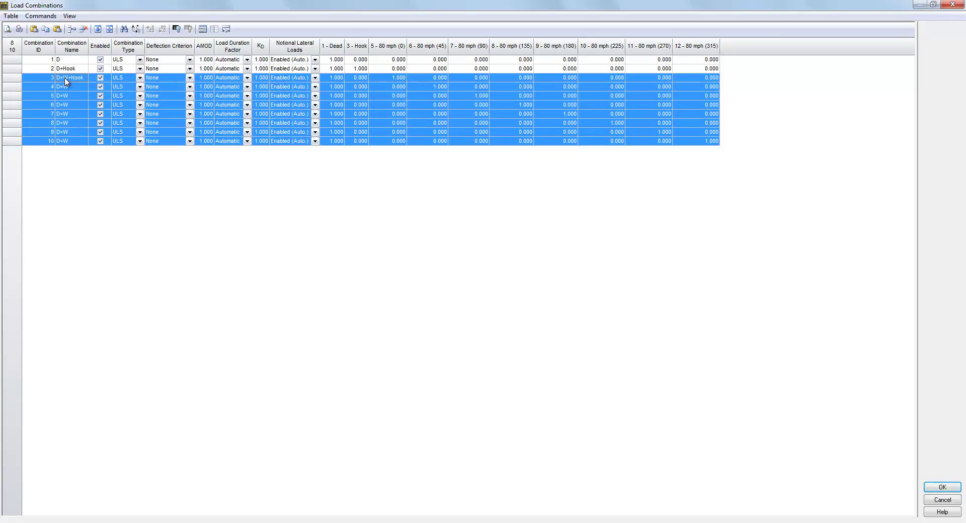
key("ctrl+d")
Set the allowable stress modifier (AMOD) to 1.33 for load combinations 2 to 10.
left_click(19, 70, "shift")
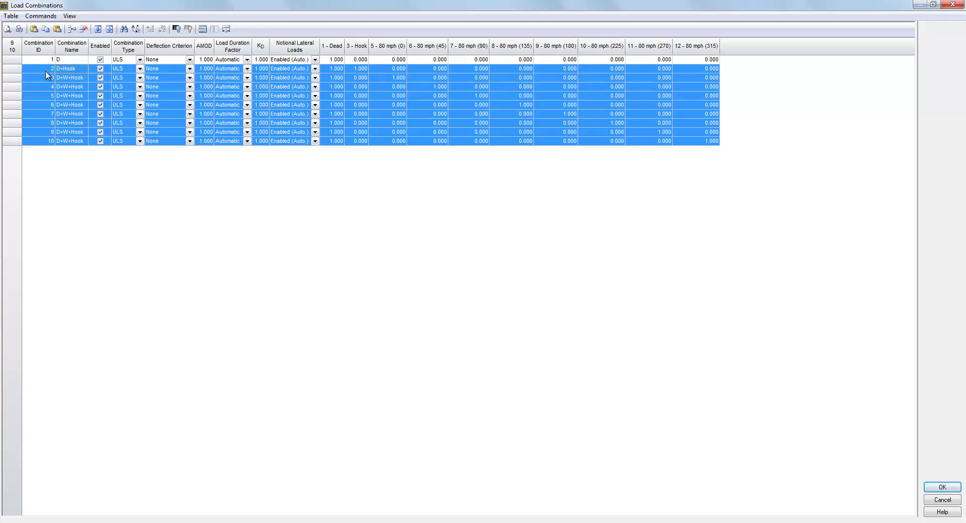
left_click(201, 72)
type("1.33")
key("Return")
left_click_drag(14, 71, 18, 141)
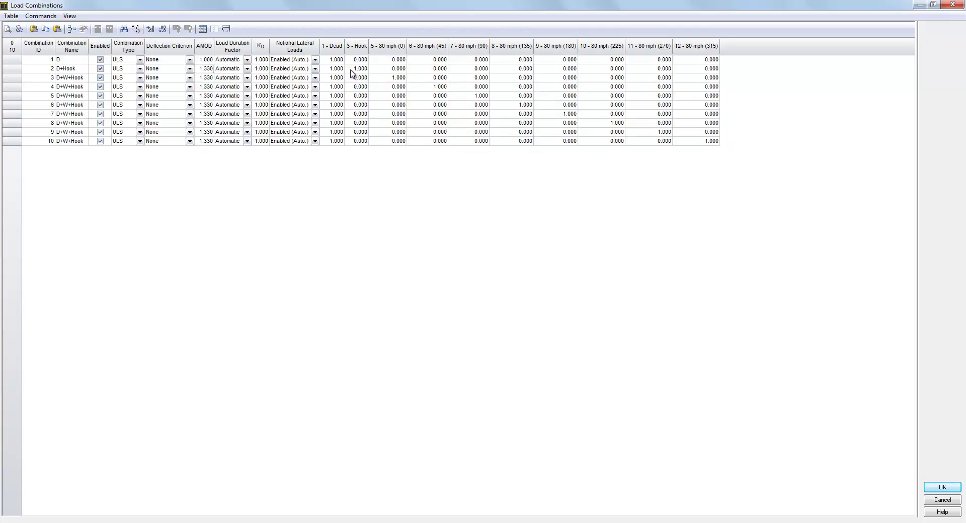
Set the Hook load factor to 1 for load combinations 2 to 10, leaving it out of combination 1.
key("ctrl+a")
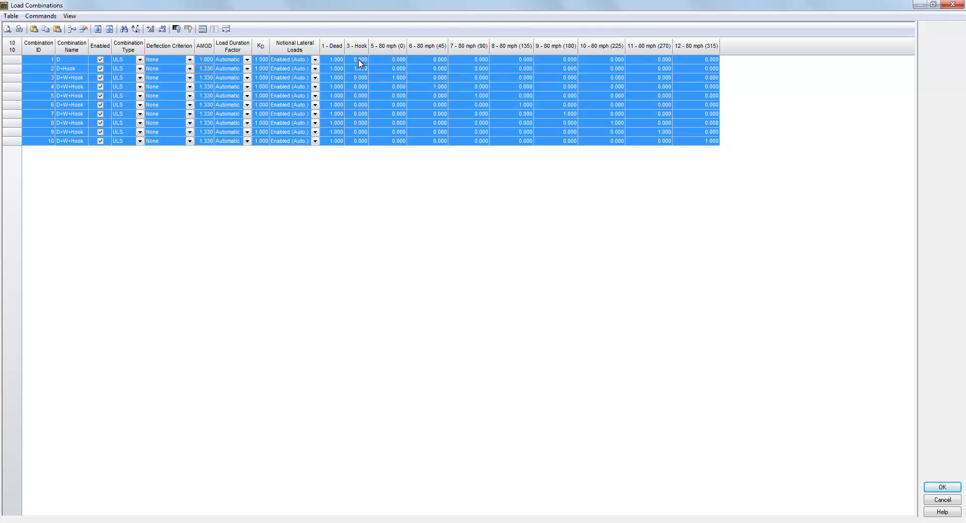
type("1")
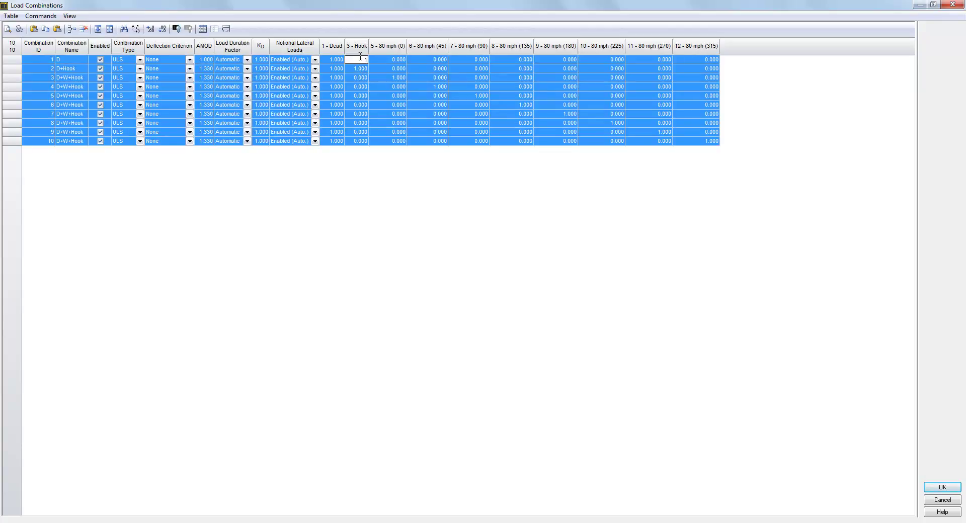
key("Return")
left_click(18, 62)
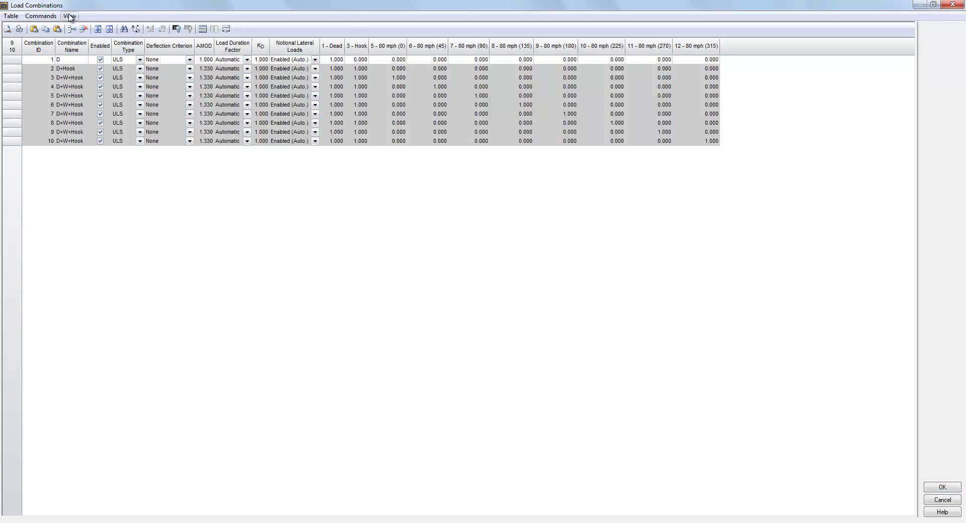
Hide the zero factors in the combinations table and accept the load combinations.
left_click(70, 17)
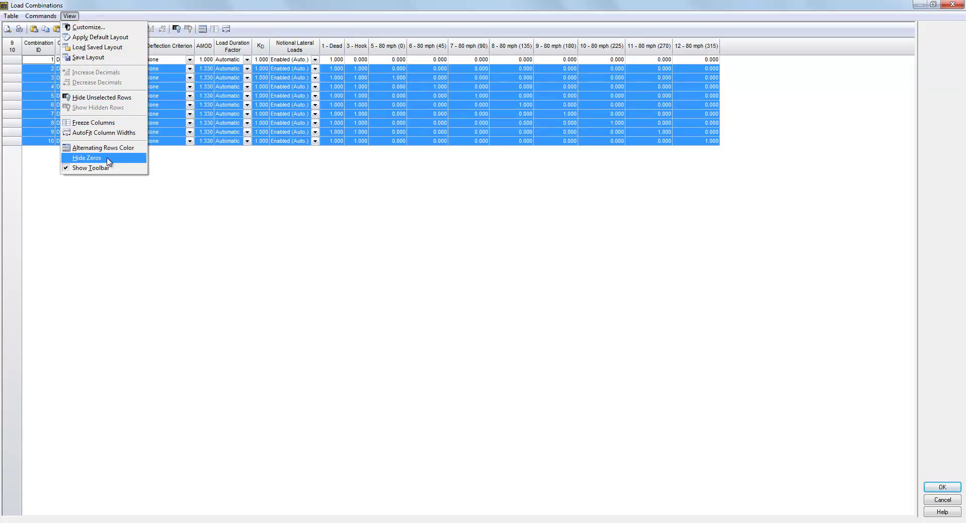
left_click(86, 158)
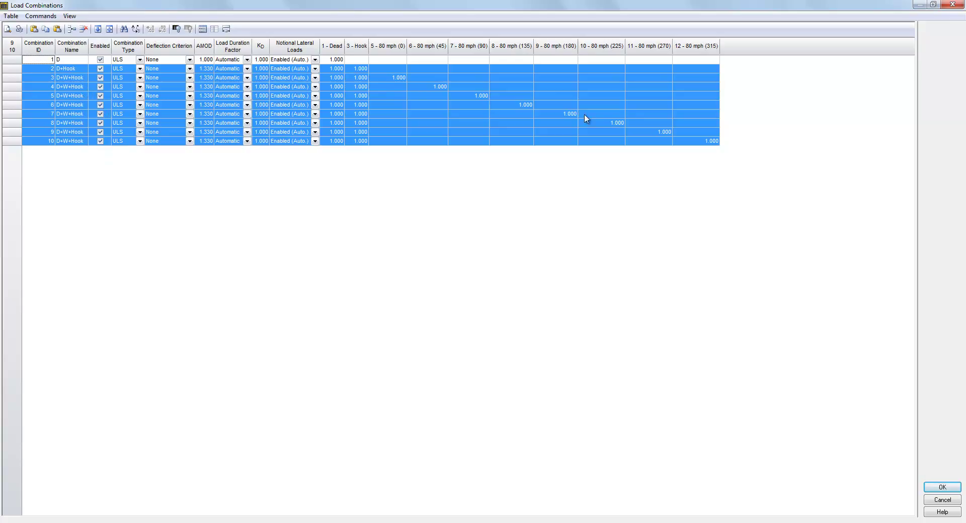
left_click(938, 488)
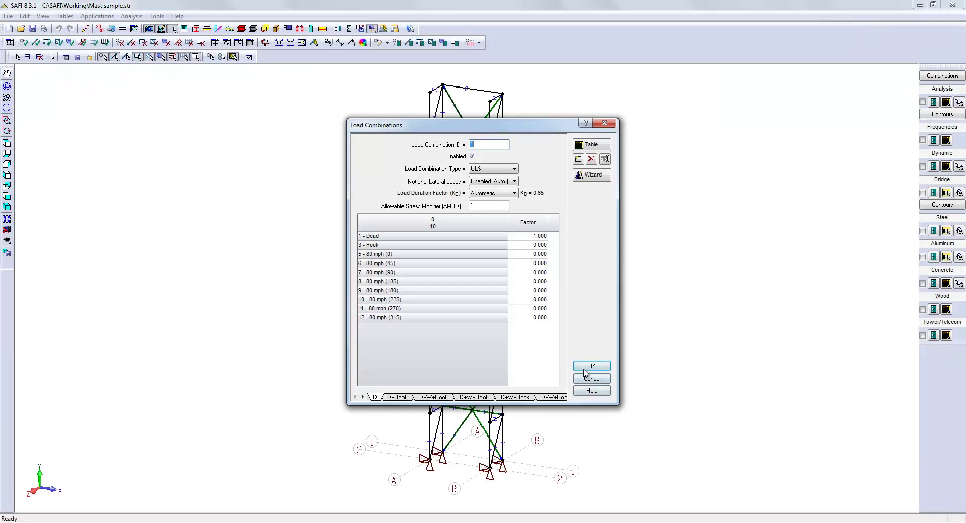
left_click(587, 367)
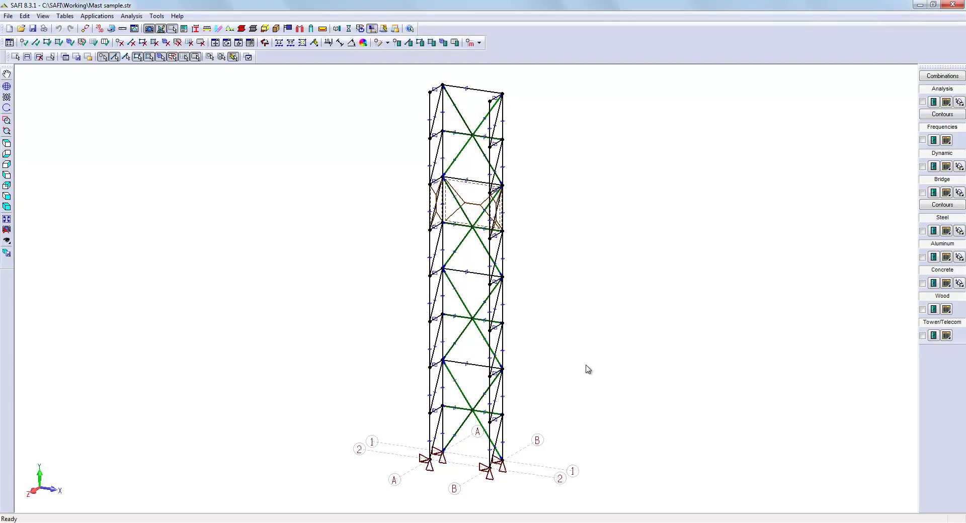
Assign self-weight to the Dead basic load with a Y factor of -1.
left_click(479, 42)
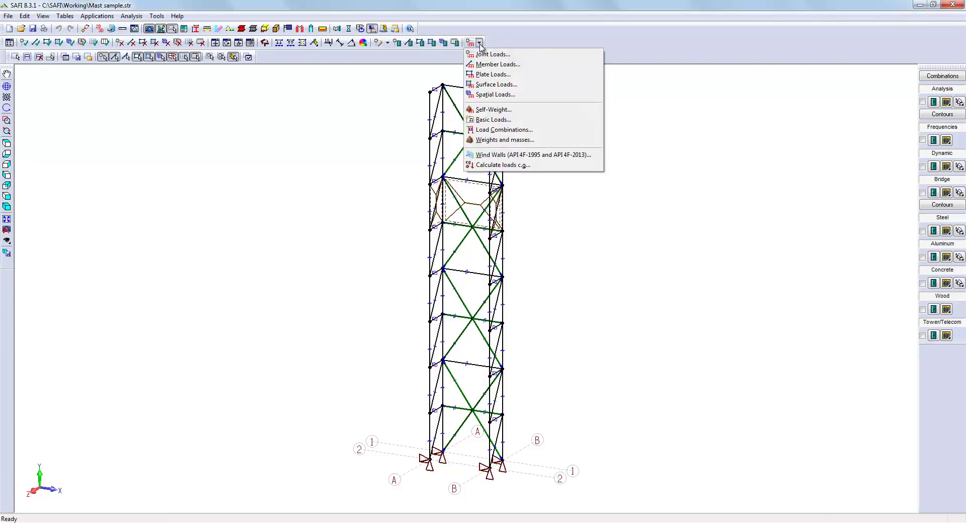
left_click(500, 109)
left_click(476, 231)
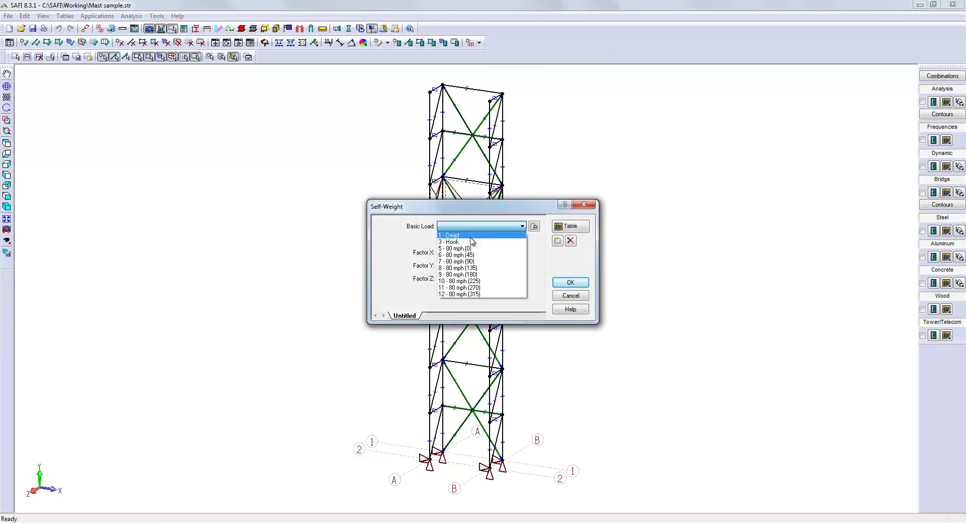
left_click(463, 235)
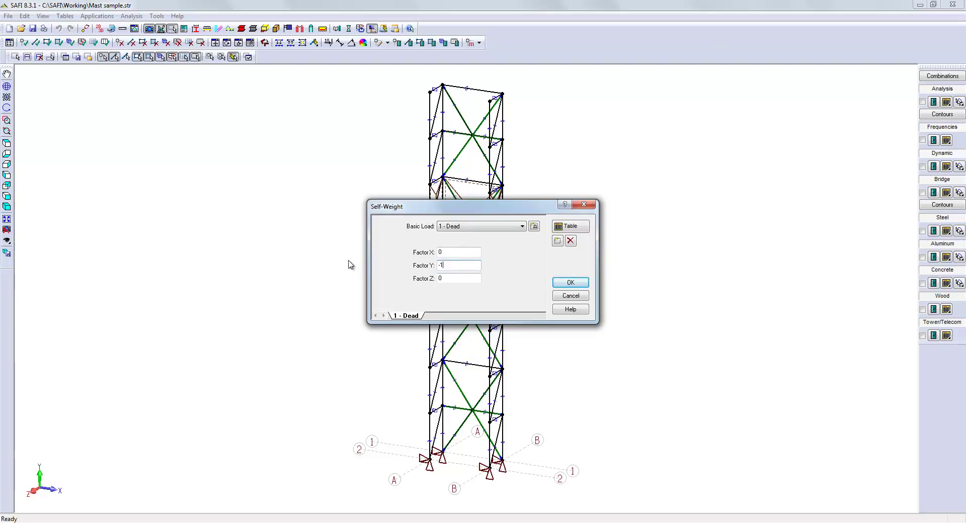
left_click(572, 285)
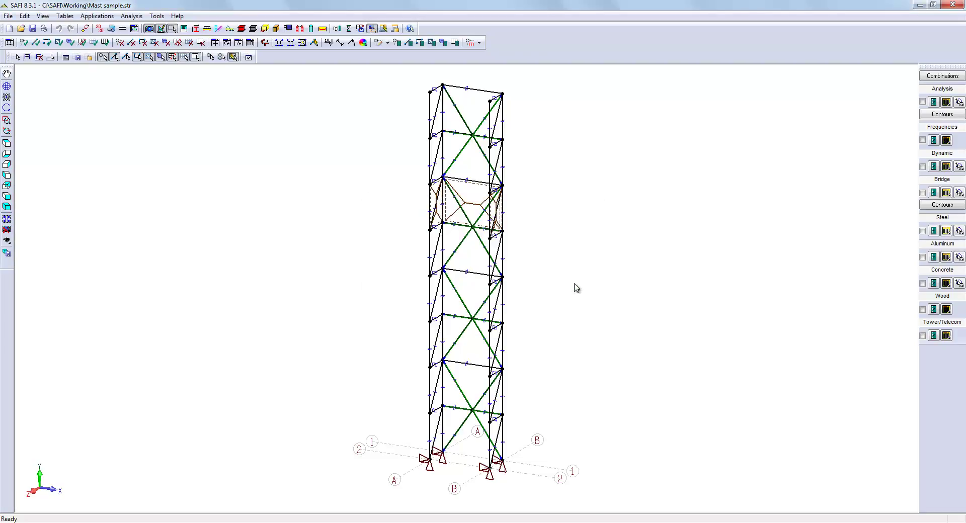
Add Hook joint loads with a PY force of -50 kips to the four joints at the top of the mast.
left_click(7, 220)
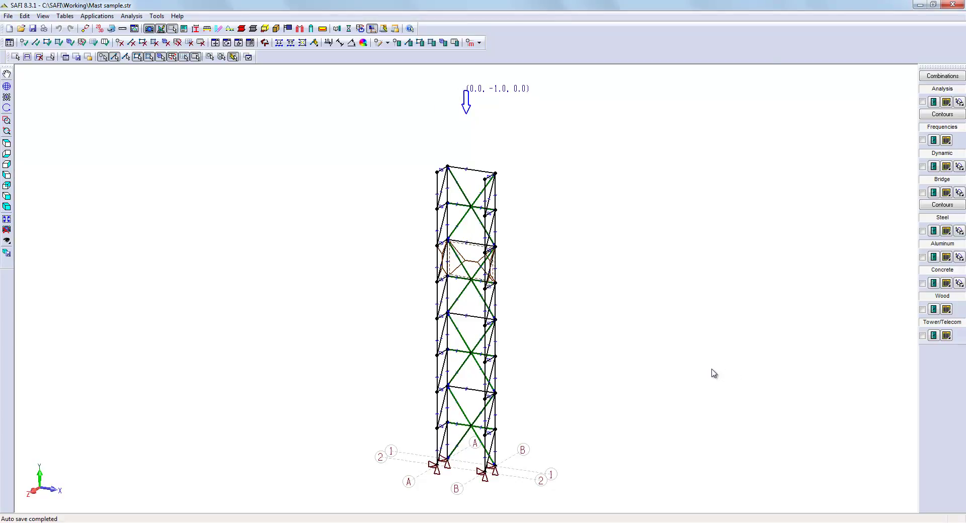
left_click_drag(409, 146, 508, 188)
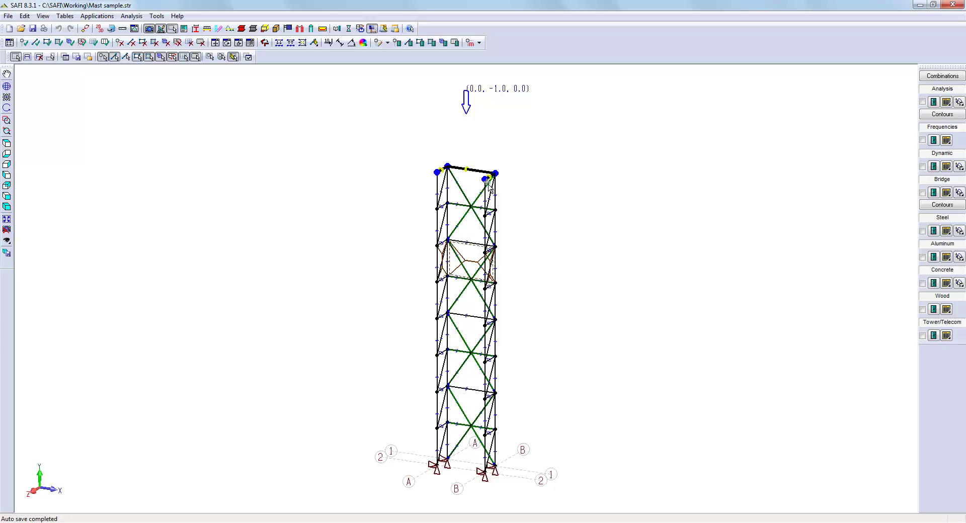
left_click(479, 42)
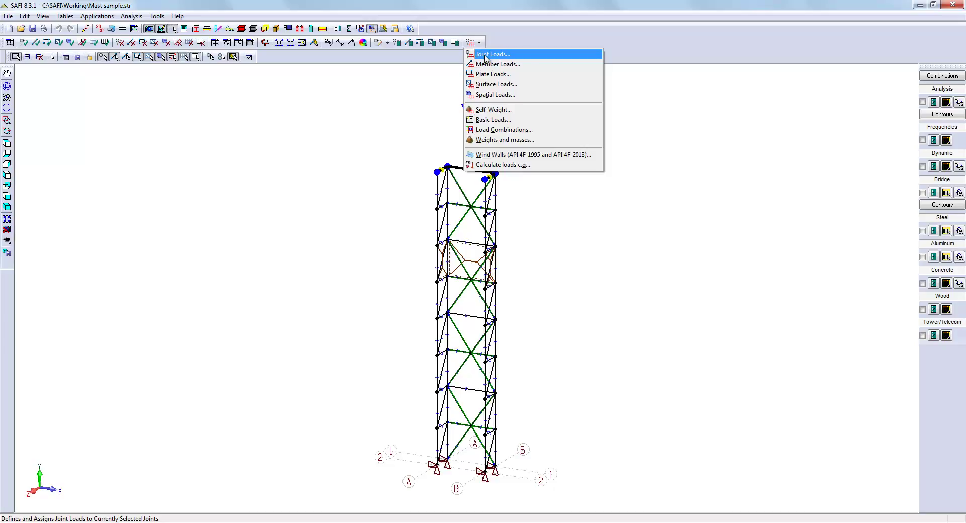
left_click(485, 56)
left_click(62, 114)
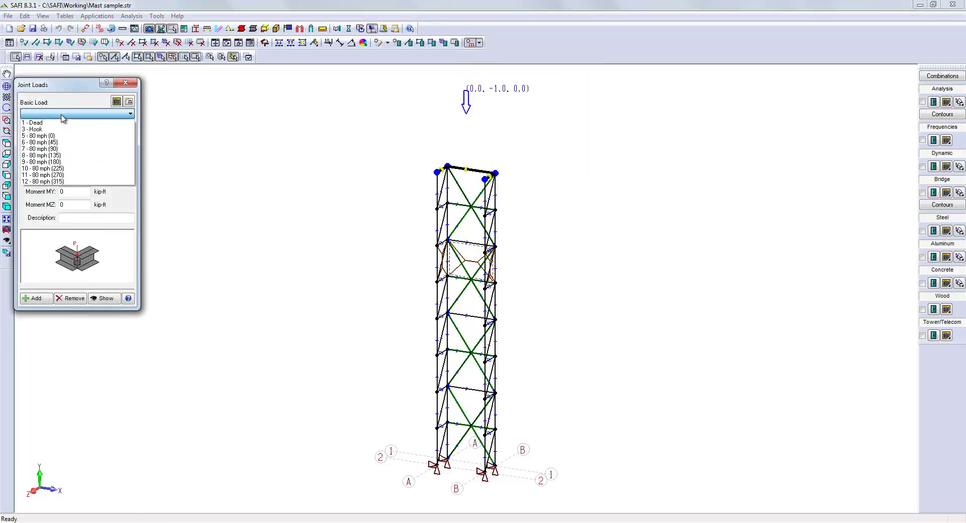
left_click(63, 129)
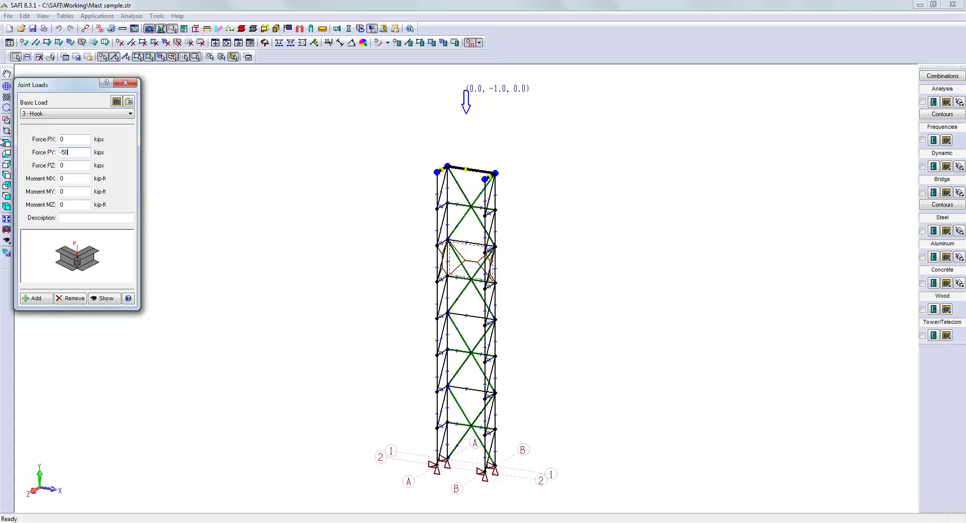
left_click(34, 300)
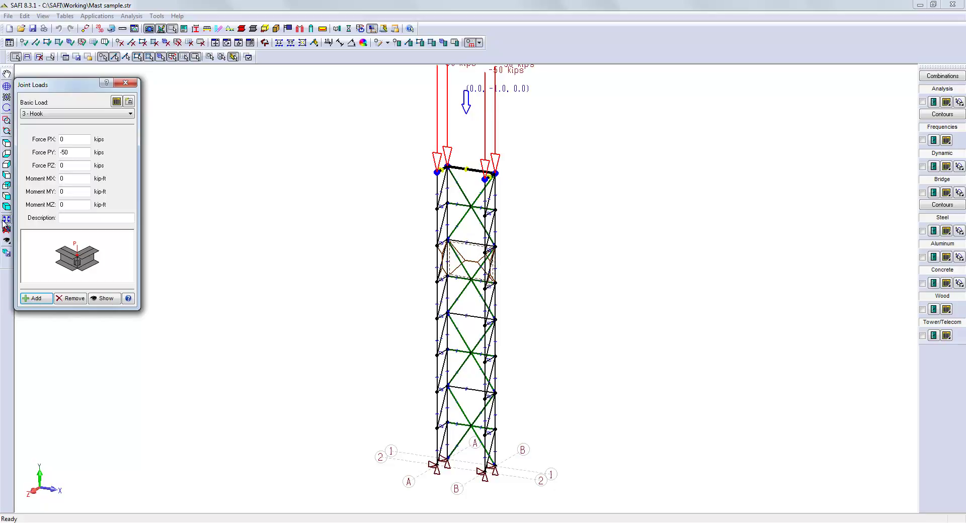
left_click(4, 221)
left_click(125, 83)
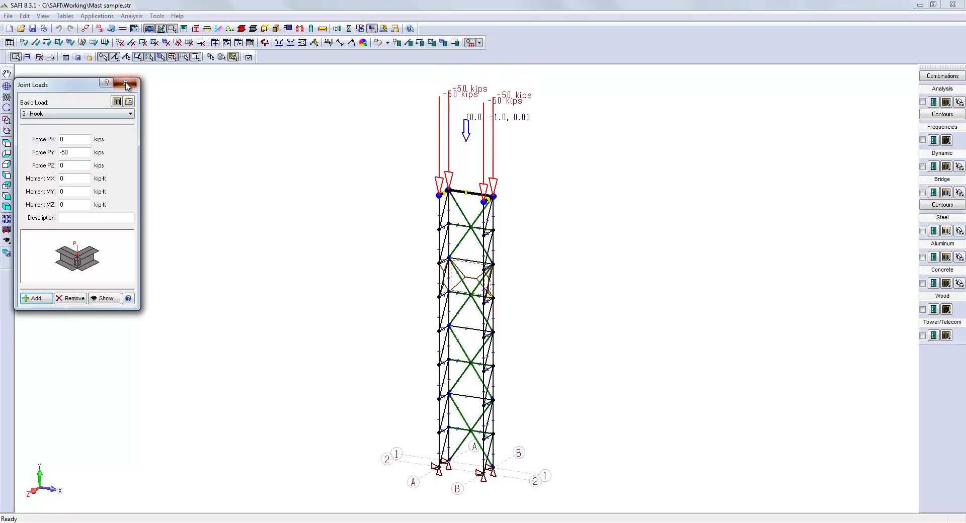
Select all mast members above and below the wind wall panel, leaving out the members behind the wall.
left_click(6, 196)
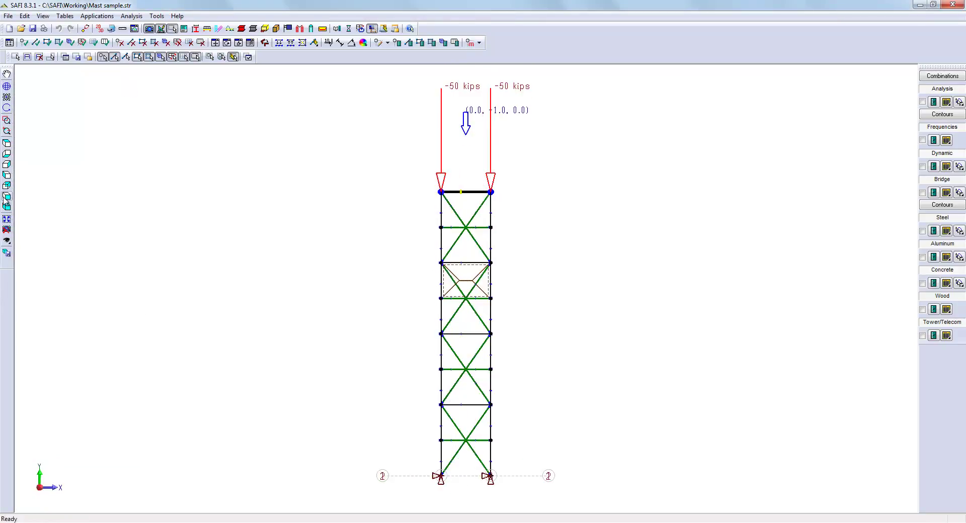
left_click(430, 185)
left_click_drag(426, 183, 512, 265)
left_click_drag(428, 291, 515, 511)
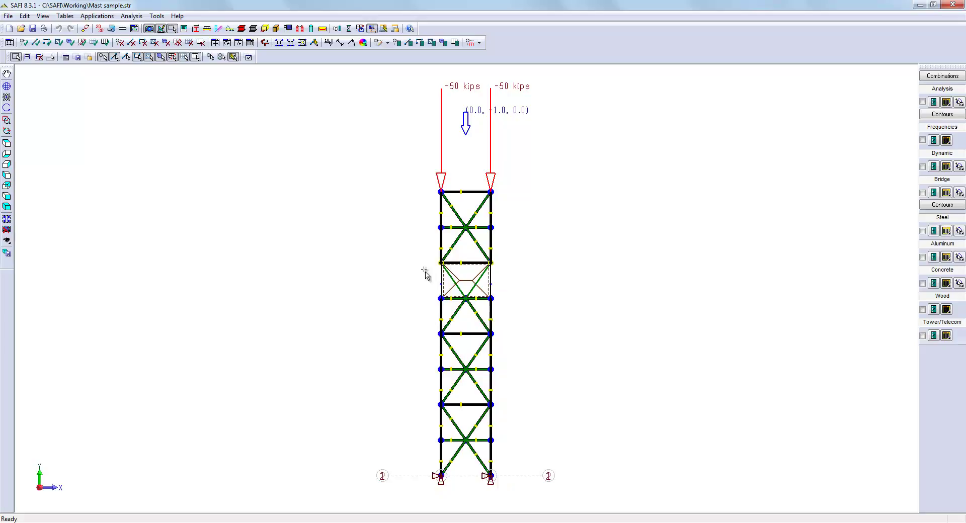
left_click(7, 206)
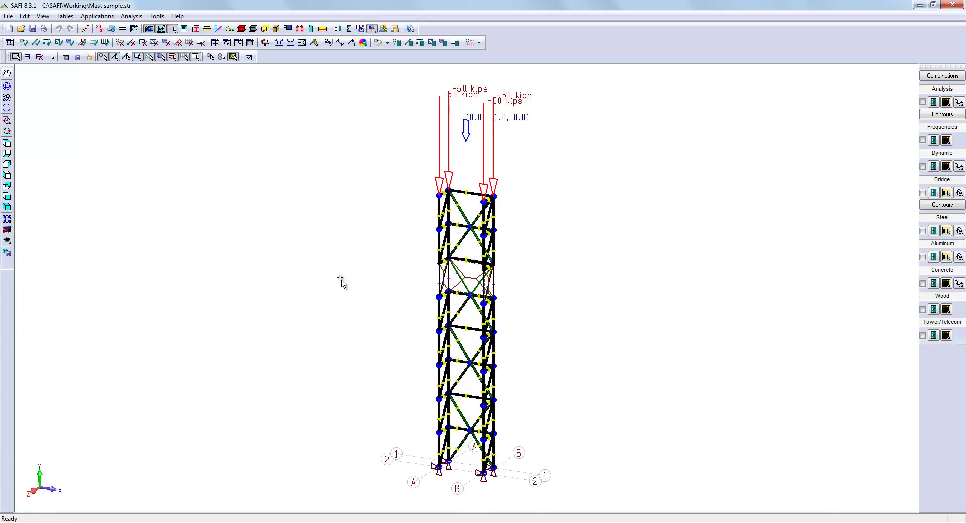
Start a wind member load for the selected members under basic load 5 - 80 mph (0).
left_click(479, 42)
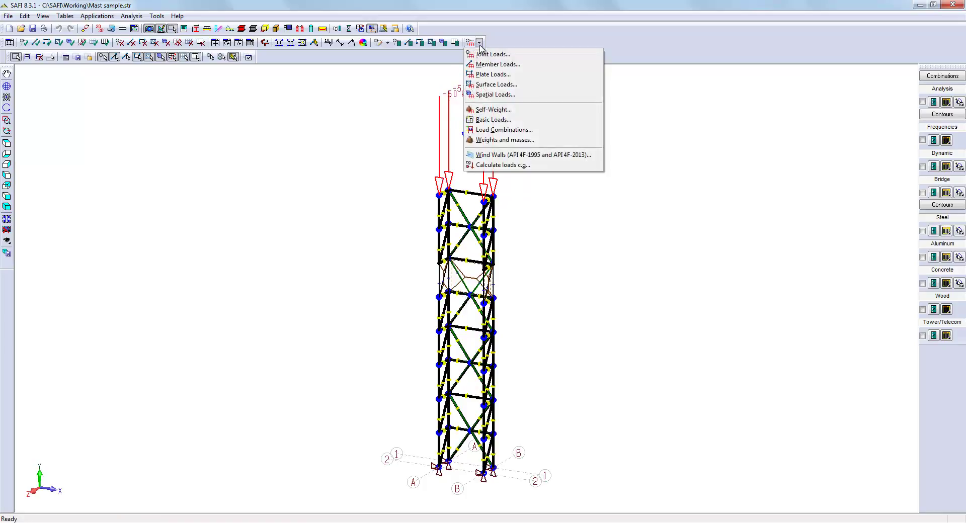
left_click(500, 66)
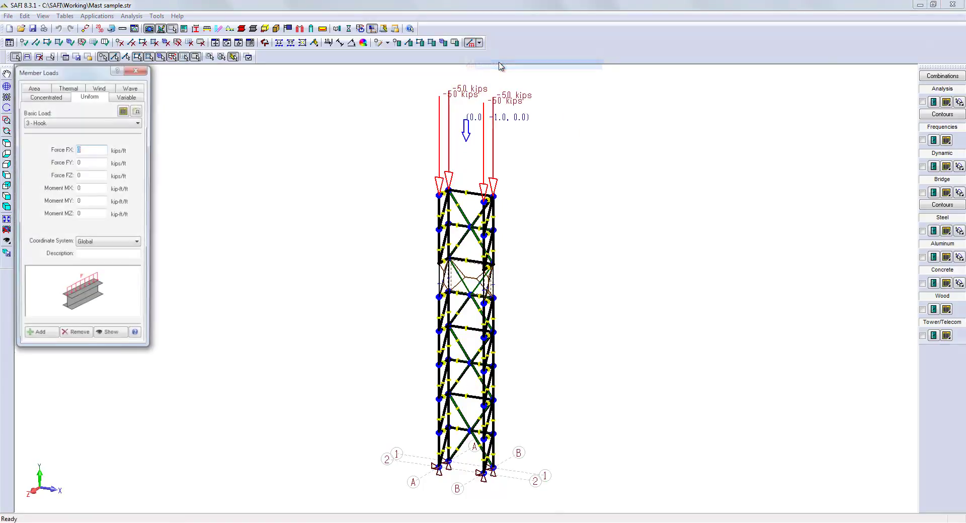
left_click(101, 87)
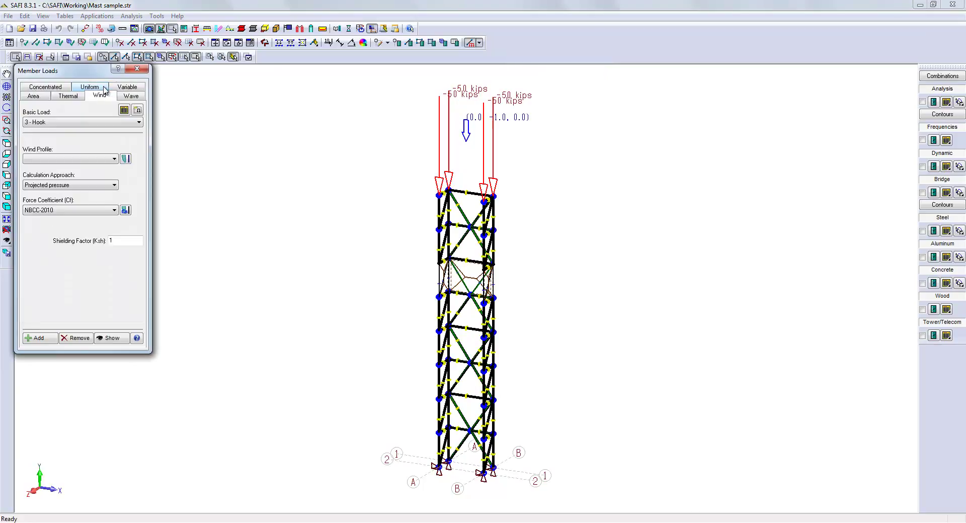
left_click(71, 123)
left_click(76, 146)
Define an API 4F-2013 wind profile with the ground Y coordinate at -20 ft and a wind velocity of 80 mph.
left_click(95, 159)
left_click(95, 159)
left_click(125, 159)
left_click_drag(149, 75, 226, 119)
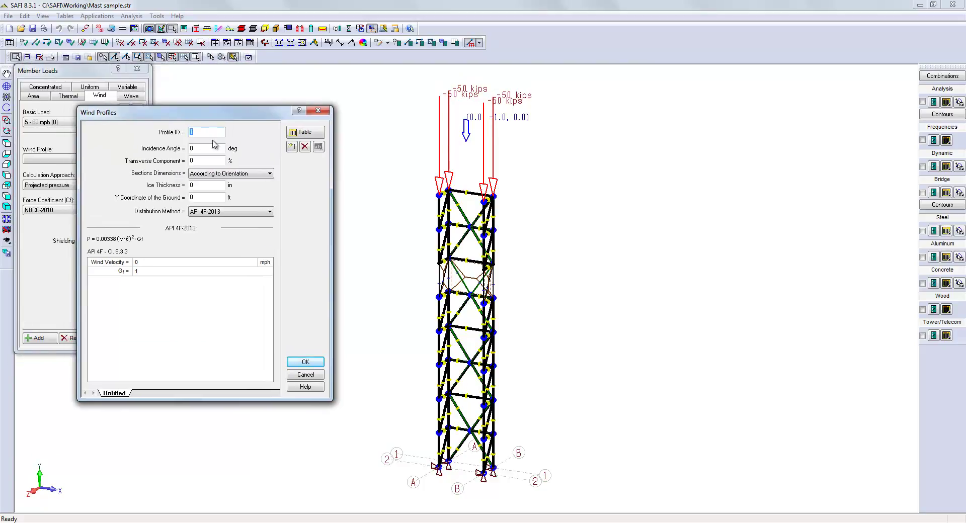
left_click(205, 199)
Generate wind profiles from the current 80 mph profile at 45 degree incidence increments covering 360 degrees.
left_click(291, 147)
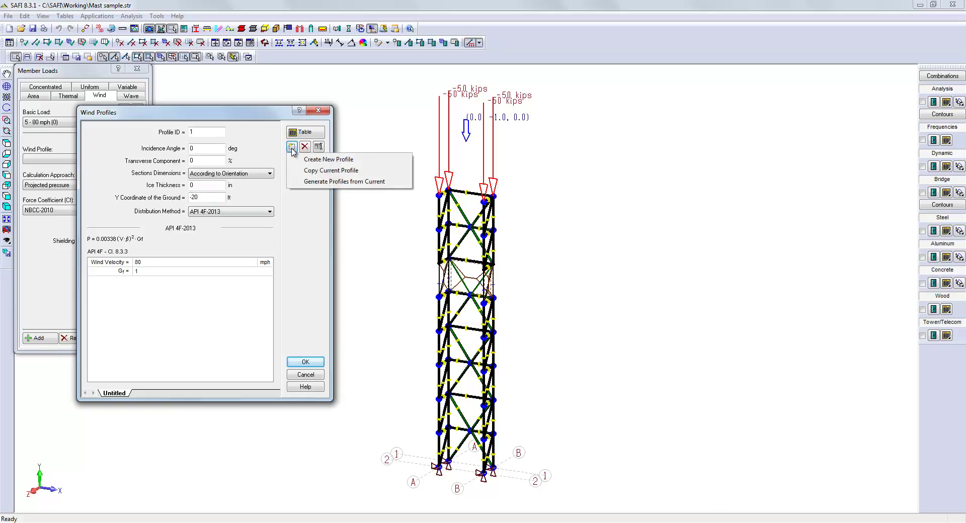
left_click(340, 184)
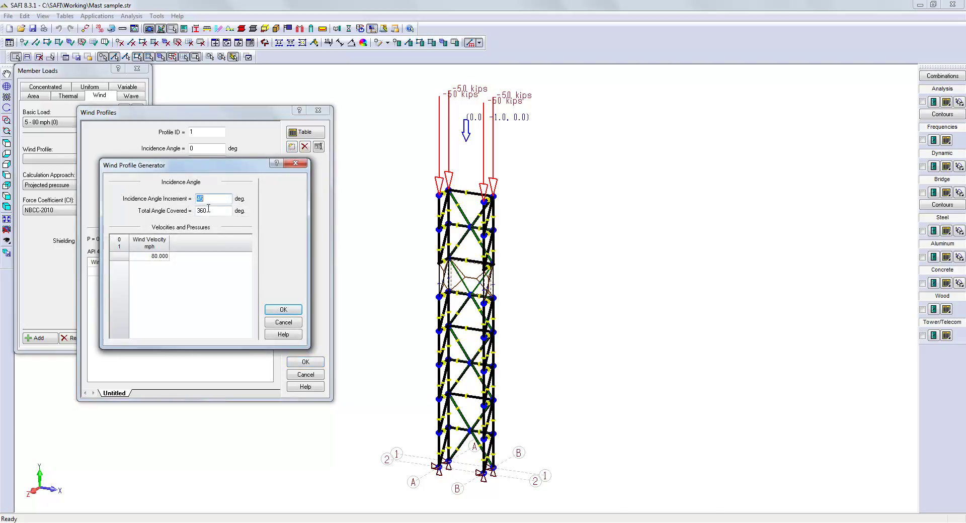
left_click(161, 257)
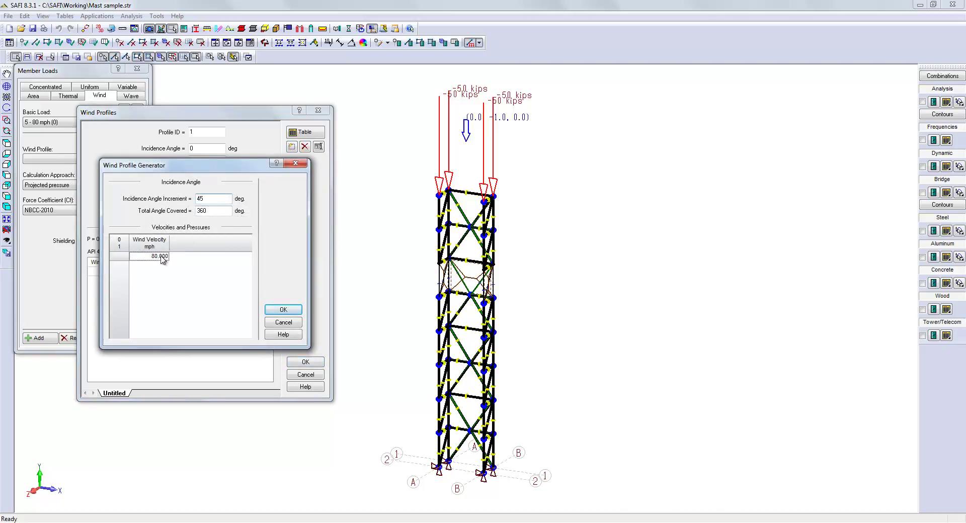
left_click(283, 310)
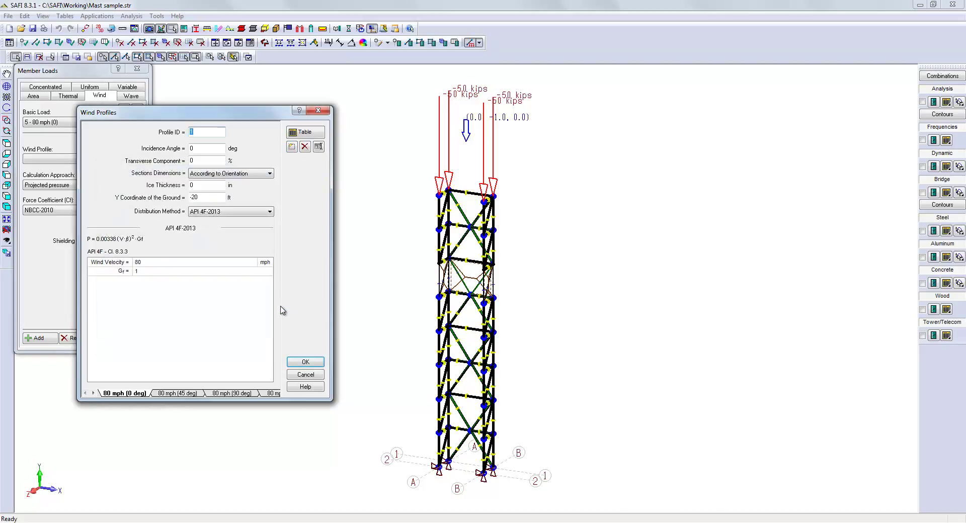
left_click(181, 394)
left_click(213, 395)
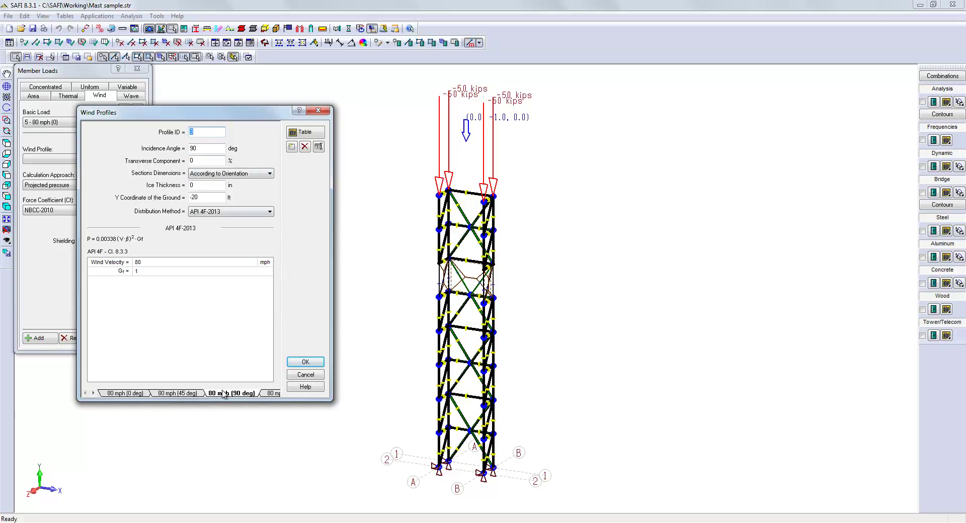
left_click(302, 364)
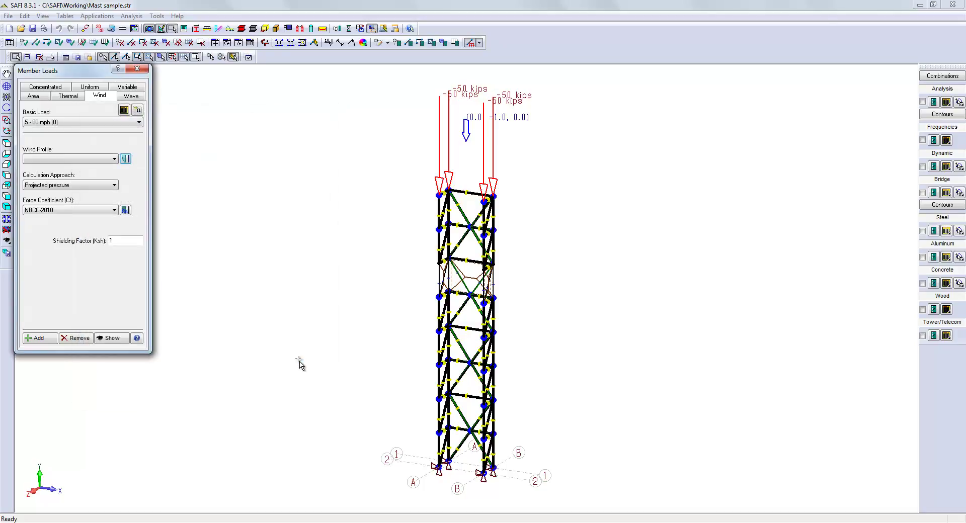
Add the 1 - 80 mph (0 deg) wind profile to the selected members under basic load 5 - 80 mph (0).
left_click(74, 159)
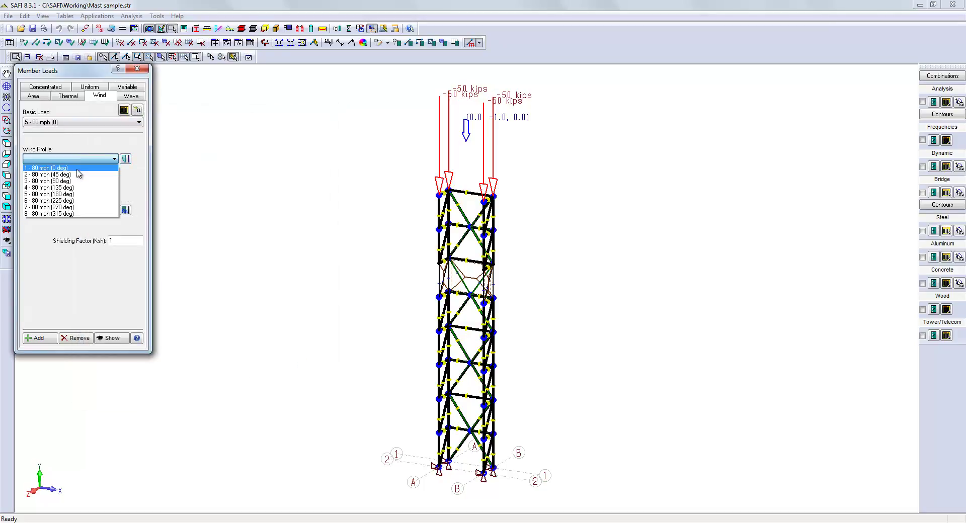
left_click(77, 170)
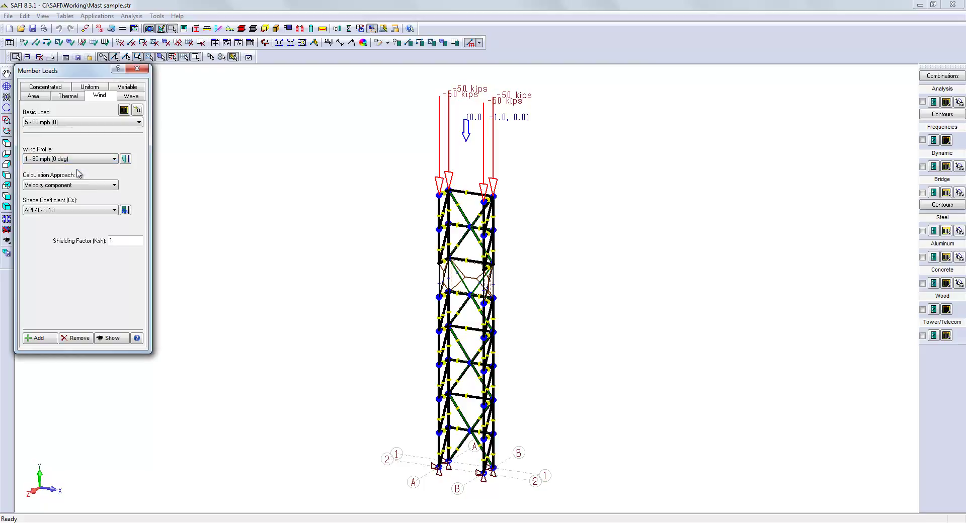
left_click(46, 342)
Add the 2 - 80 mph (45 deg) wind profile to the selected members under basic load 6 - 80 mph (45).
left_click(6, 144)
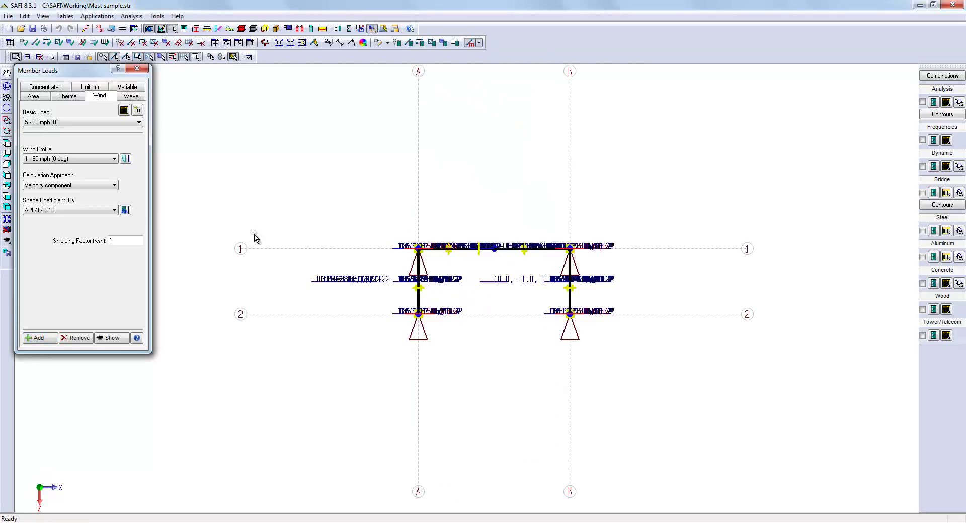
left_click(74, 123)
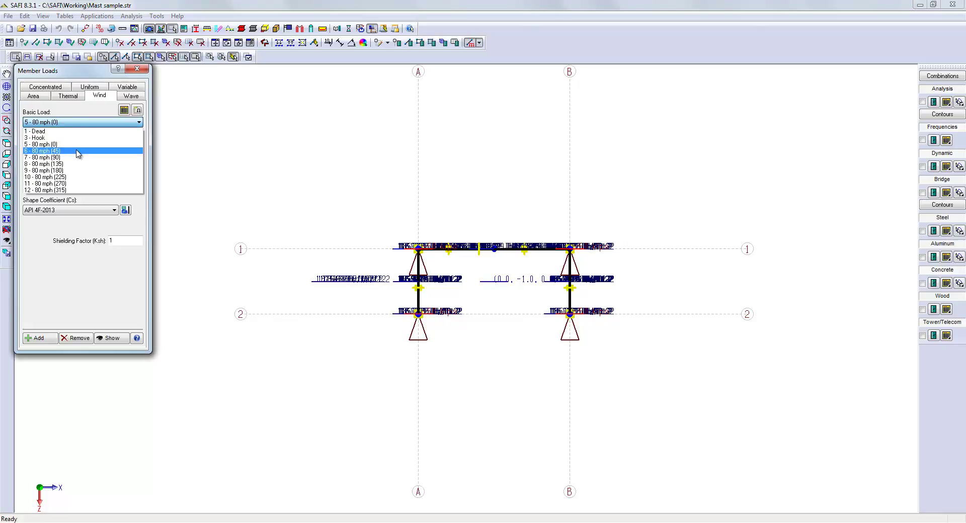
left_click(78, 151)
left_click(82, 160)
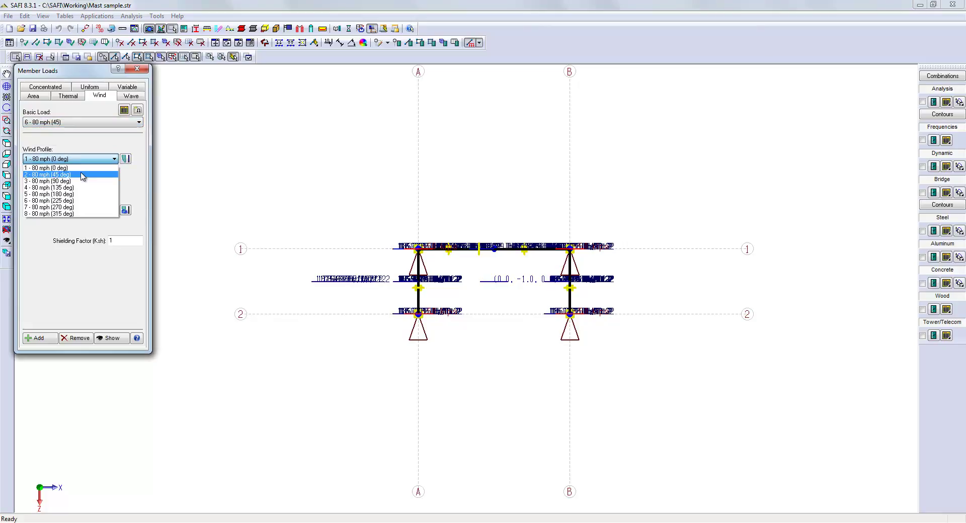
left_click(83, 171)
left_click(40, 338)
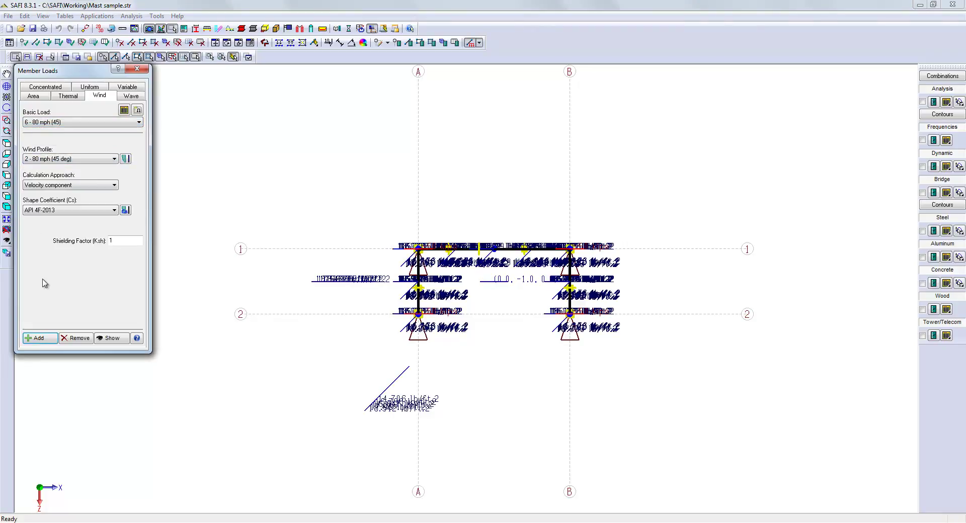
Add the 3 - 80 mph (90 deg) wind profile to the selected members under basic load 7 - 80 mph (90).
left_click(53, 122)
left_click(50, 151)
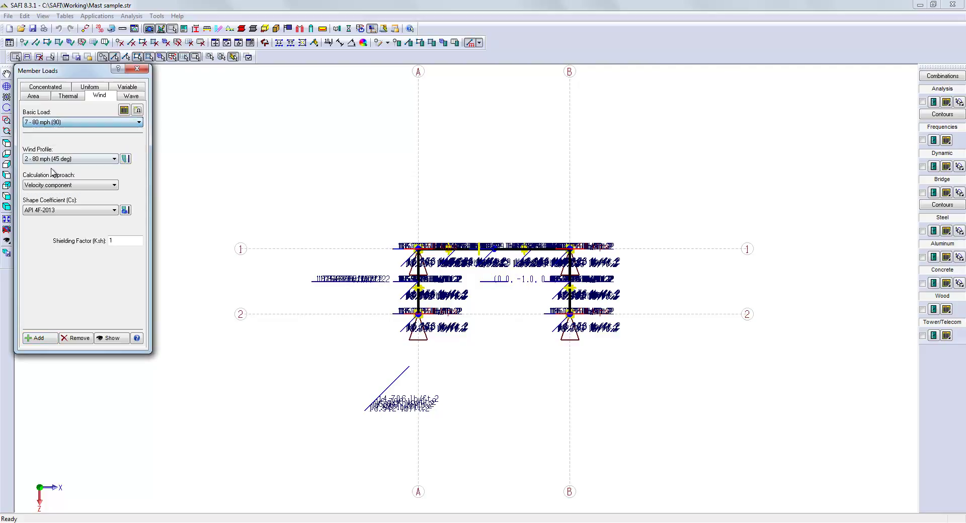
left_click(57, 159)
left_click(56, 178)
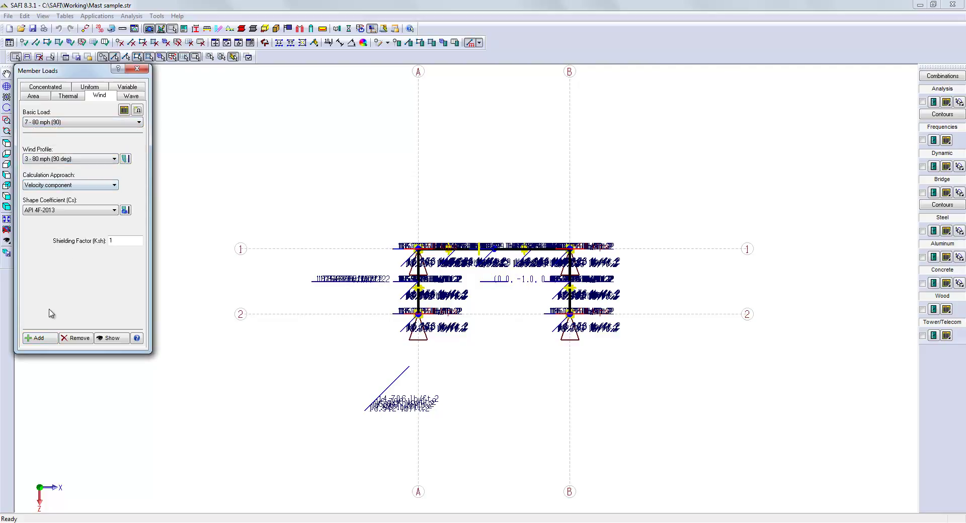
left_click(48, 341)
Add the 4 - 80 mph (135 deg) wind profile to the selected members under basic load 8 - 80 mph (135).
left_click(70, 123)
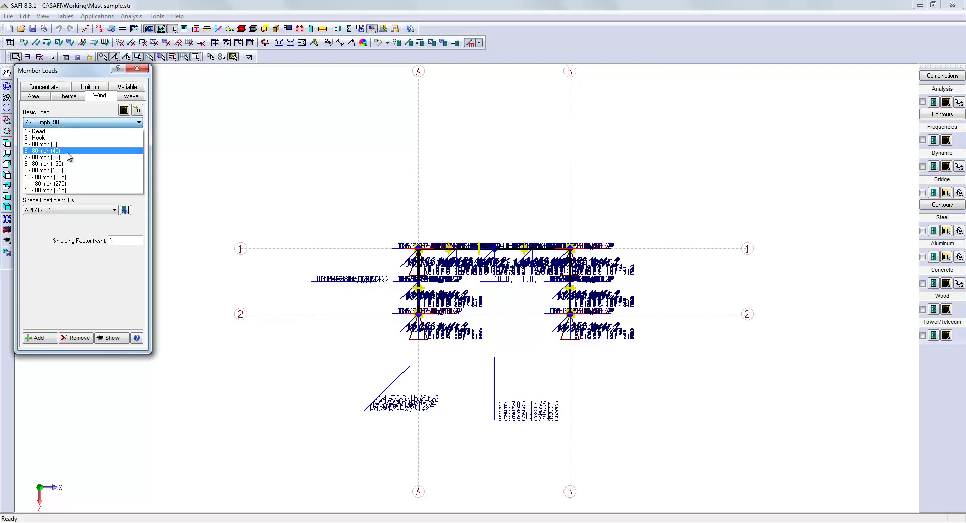
left_click(69, 166)
left_click(69, 159)
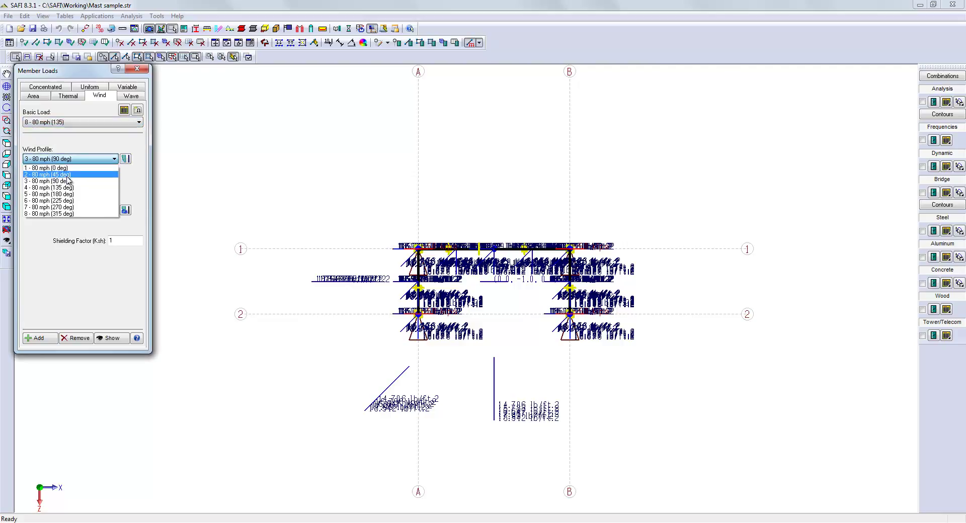
left_click(70, 188)
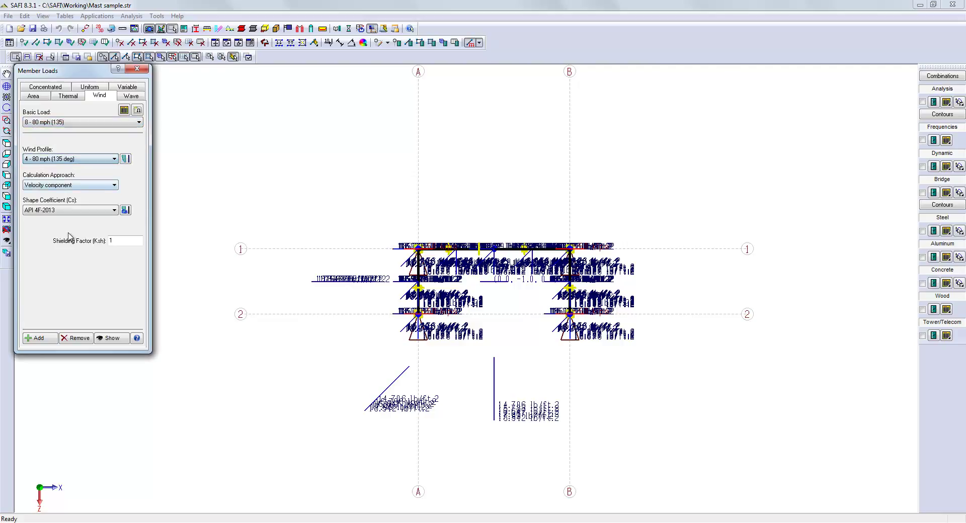
left_click(42, 339)
Add the 5 - 80 mph (180 deg) wind profile to the selected members under basic load 9 - 80 mph (180).
left_click(68, 123)
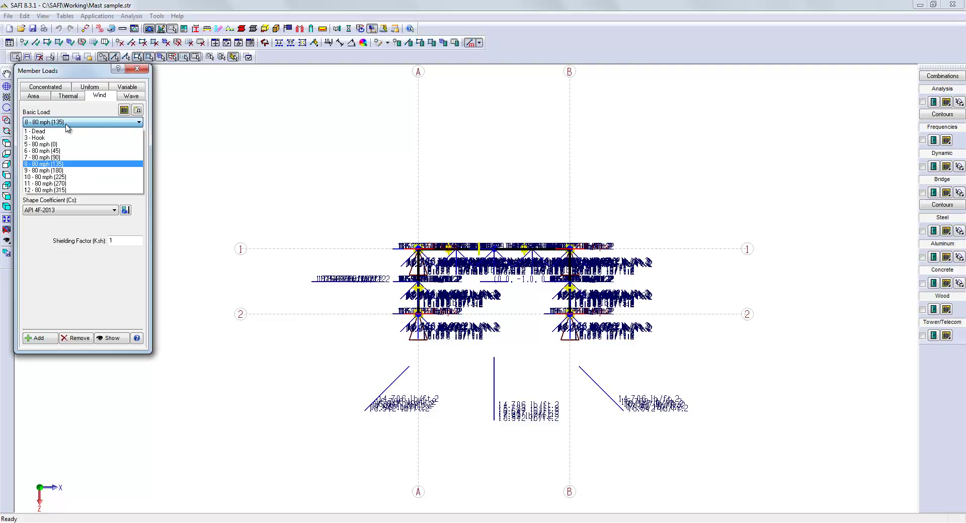
left_click(70, 171)
left_click(67, 160)
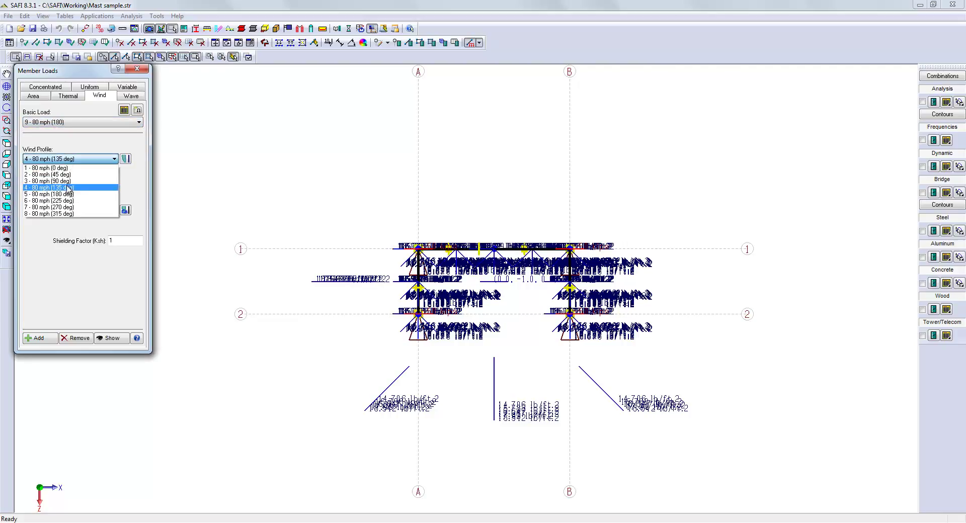
left_click(70, 187)
left_click(42, 338)
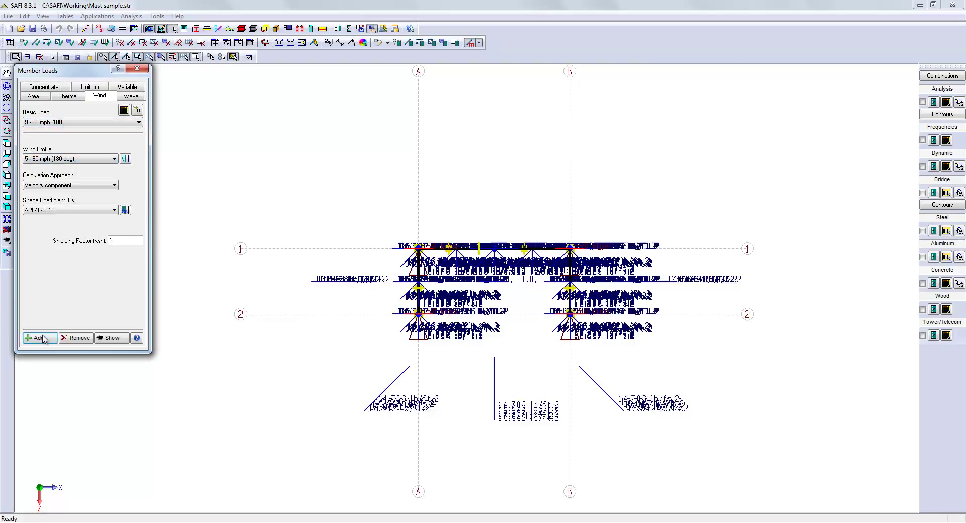
Add the 6 - 80 mph (225 deg) wind profile to the selected members under basic load 10 - 80 mph (225).
left_click(61, 123)
left_click(64, 178)
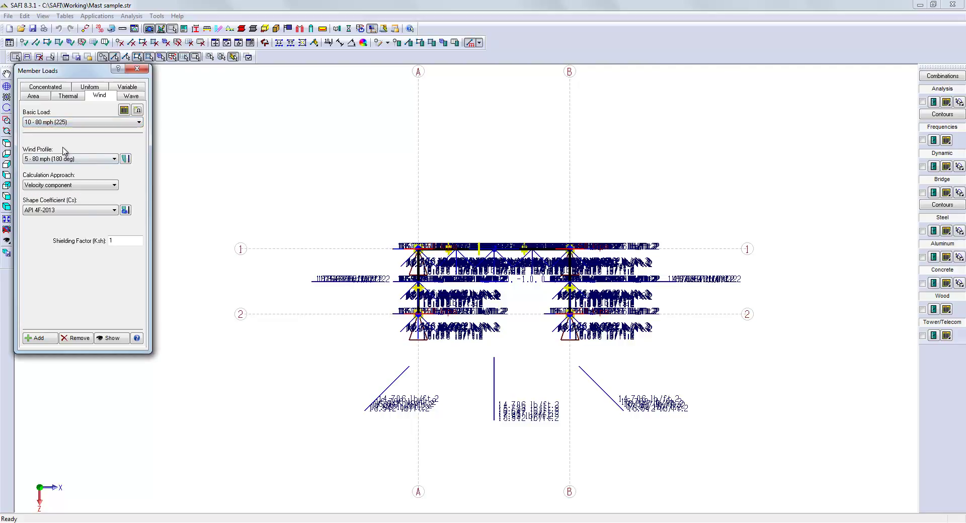
left_click(66, 159)
left_click(70, 199)
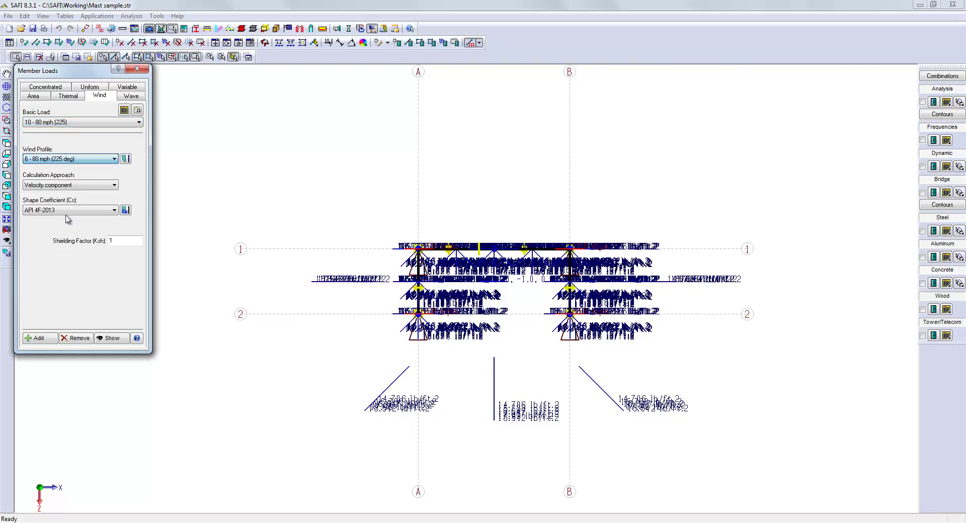
left_click(38, 338)
Add the 7 - 80 mph (270 deg) wind profile to the selected members under basic load 11 - 80 mph (270).
left_click(71, 125)
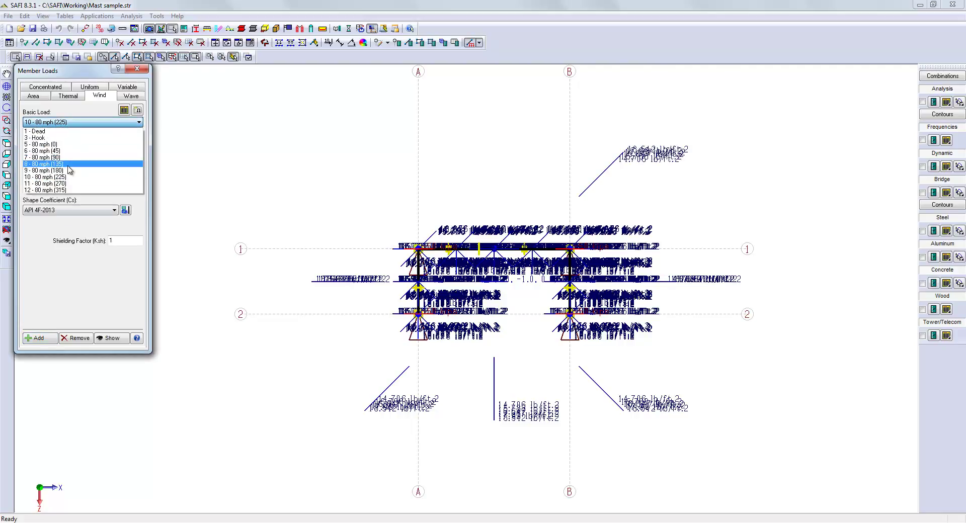
left_click(70, 183)
left_click(58, 160)
left_click(59, 201)
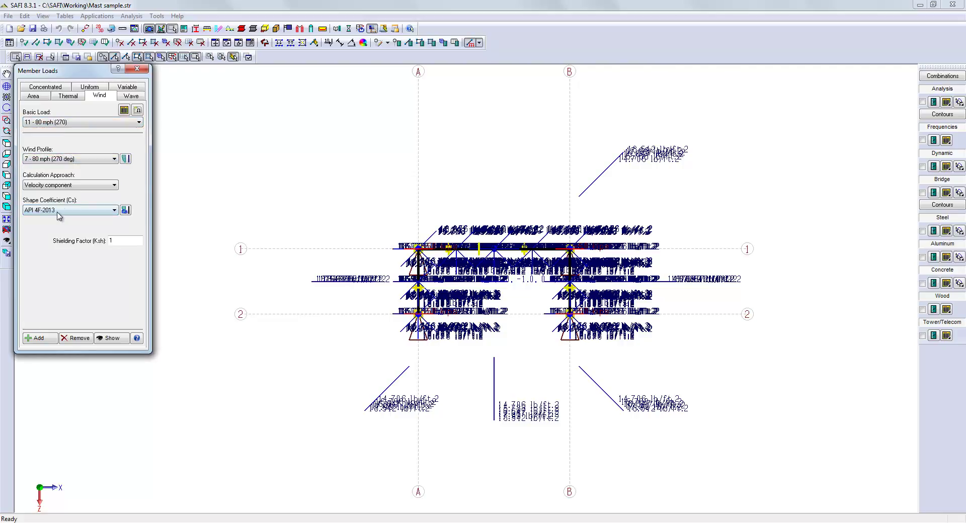
left_click(32, 338)
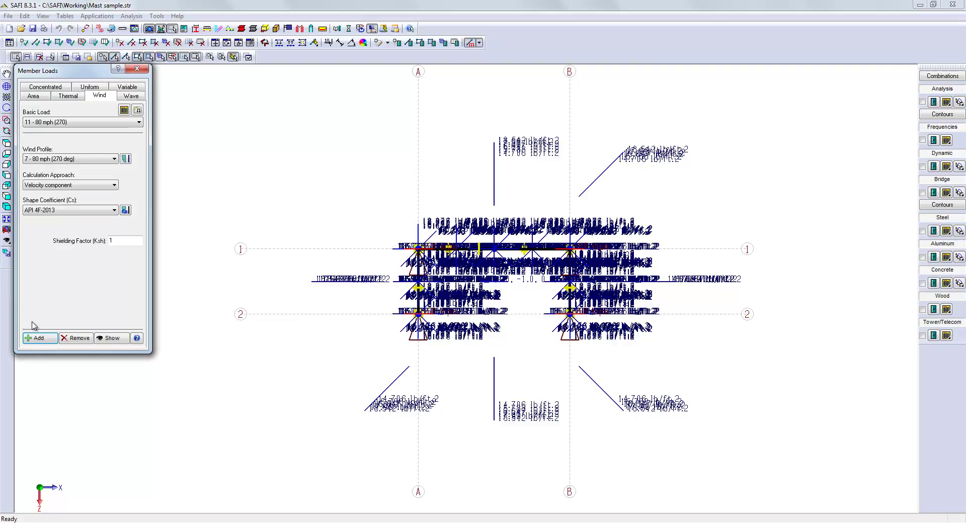
Add the 8 - 80 mph (315 deg) wind profile under basic load 12 - 80 mph (315) and finish the member loads.
left_click(46, 123)
left_click(58, 190)
left_click(59, 159)
left_click(57, 214)
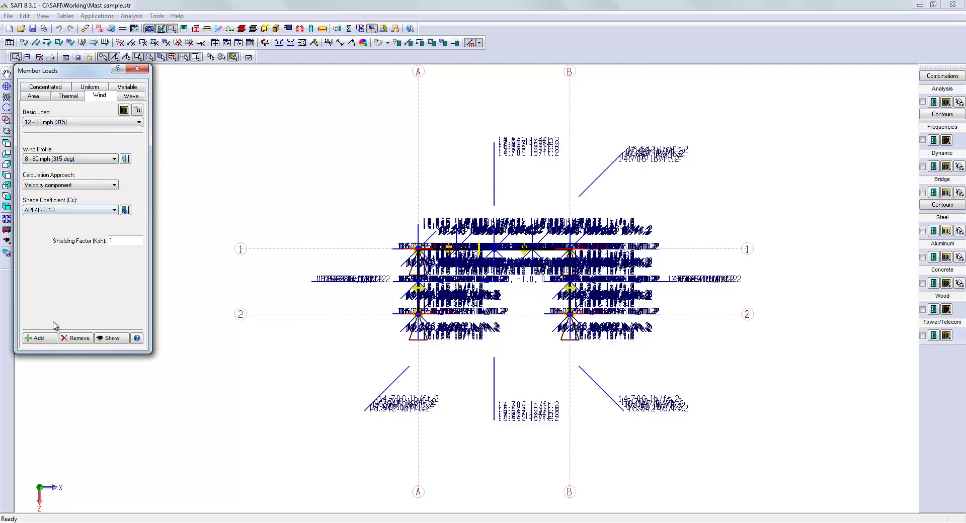
left_click(54, 339)
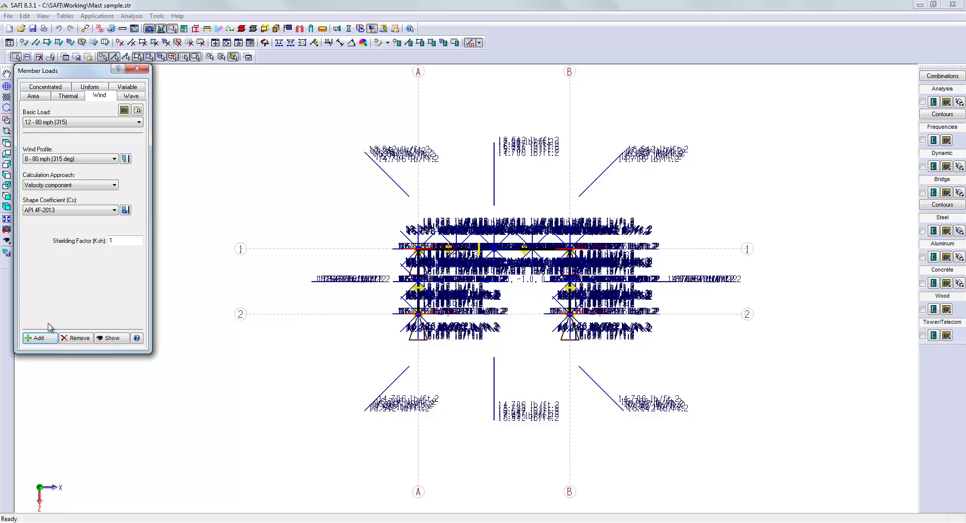
left_click(137, 69)
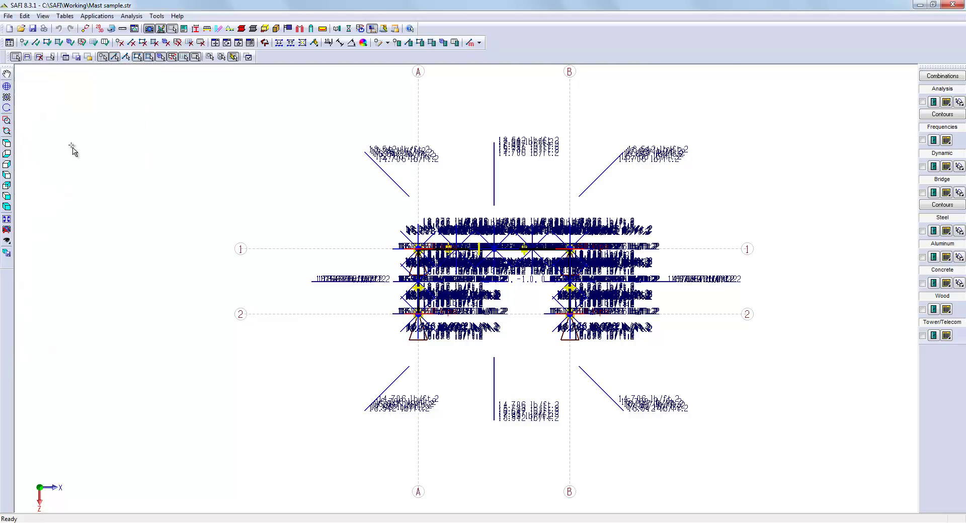
Examine the wind loads on the mast members in 3D, including around the wind wall panel.
left_click(7, 206)
left_click(6, 219)
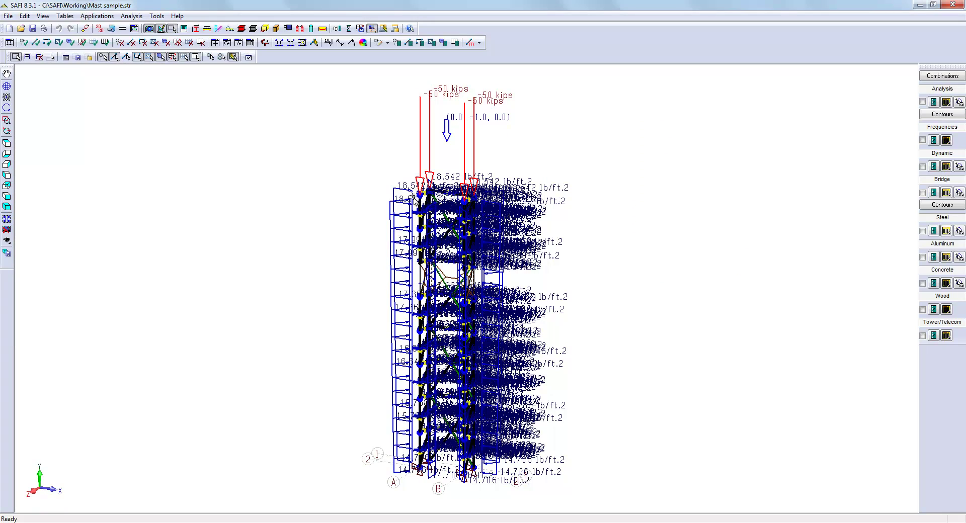
scroll(421, 218, "up", 5)
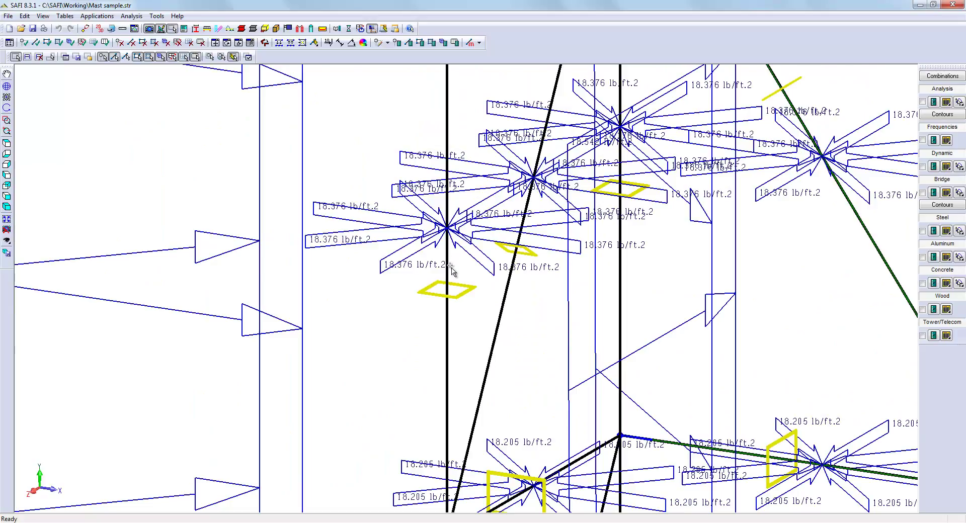
middle_click_drag(444, 238, 435, 273)
scroll(434, 274, "up", 1)
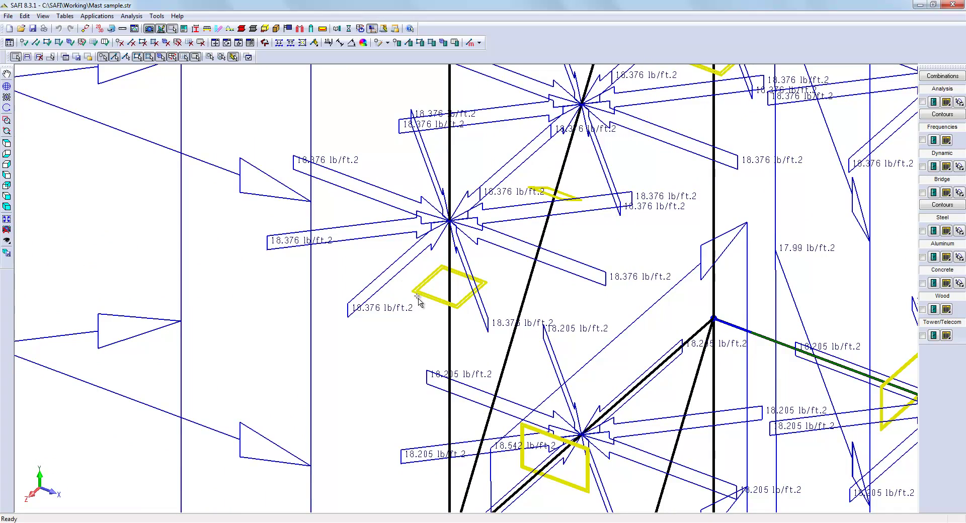
scroll(438, 126, "down", 5)
middle_click_drag(446, 311, 444, 272)
scroll(465, 67, "down", 6)
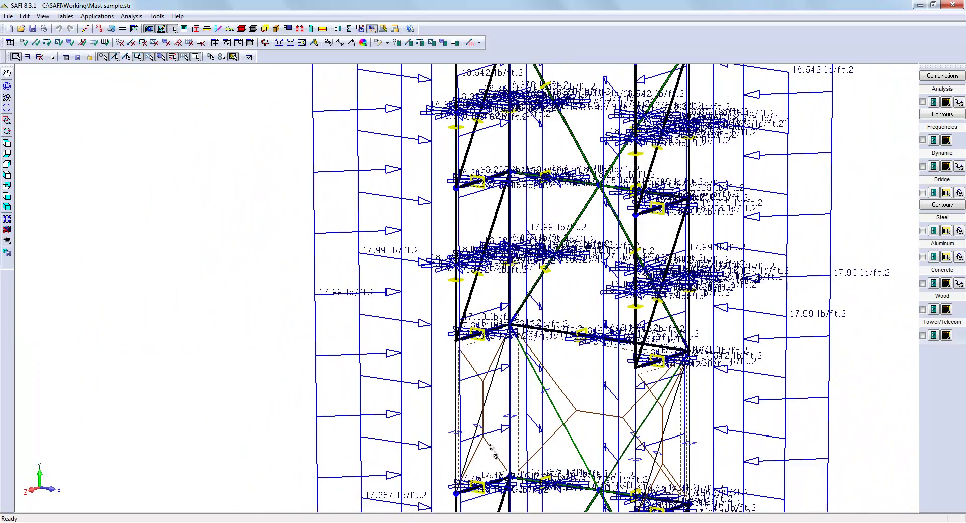
scroll(478, 446, "up", 6)
scroll(479, 451, "up", 1)
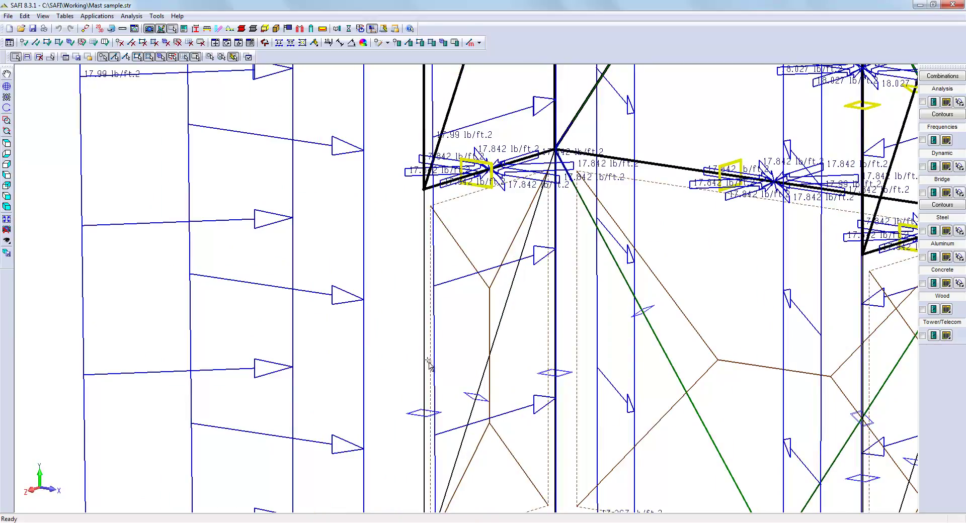
left_click(6, 219)
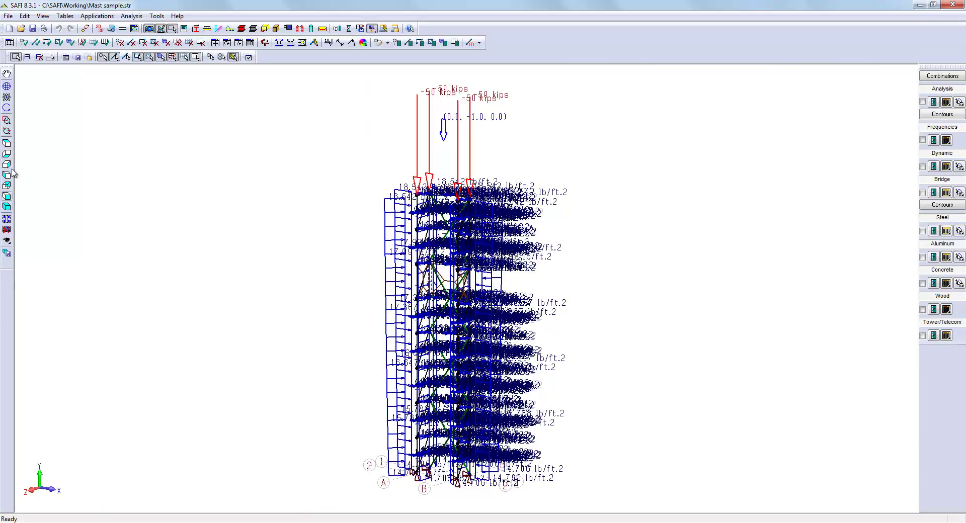
Select the three wind wall surfaces on the mast and dim all unselected elements.
left_click(6, 120)
left_click_drag(475, 311, 498, 318)
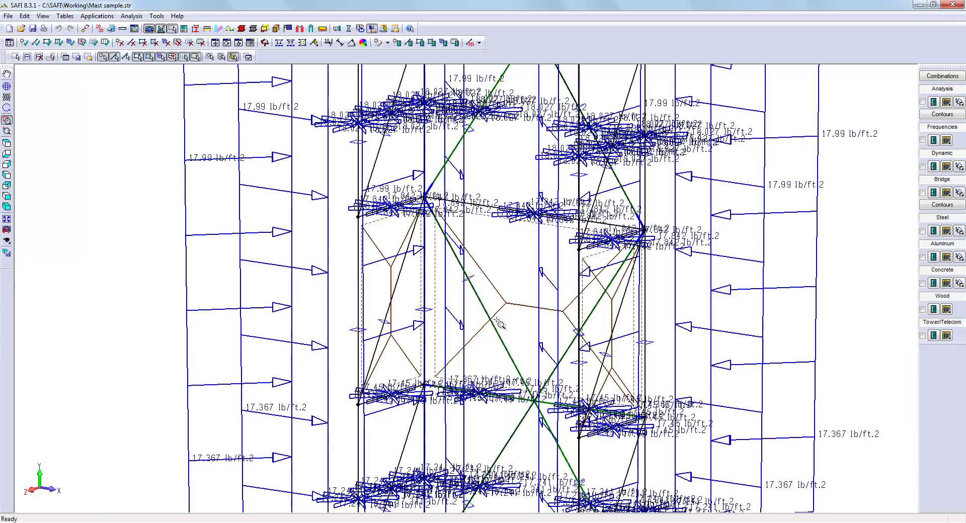
left_click(394, 275)
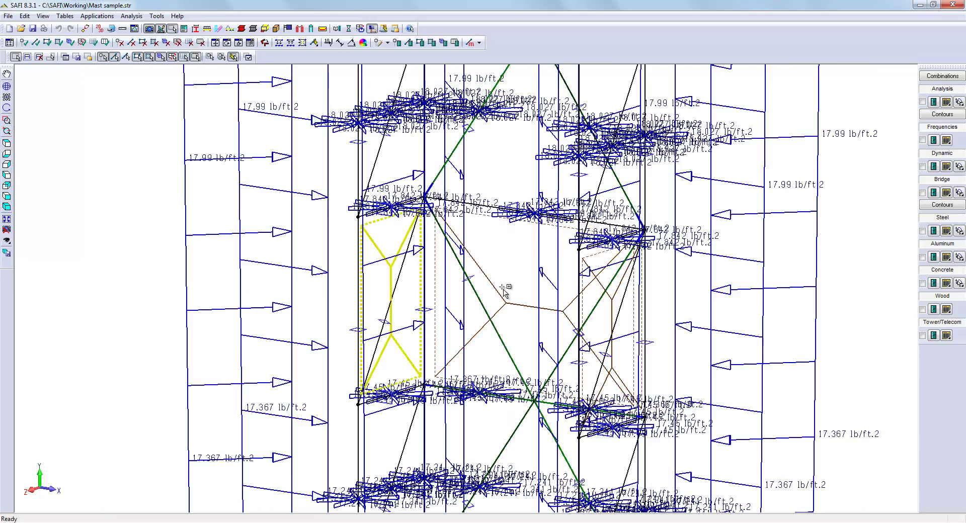
left_click(499, 295)
left_click(612, 300)
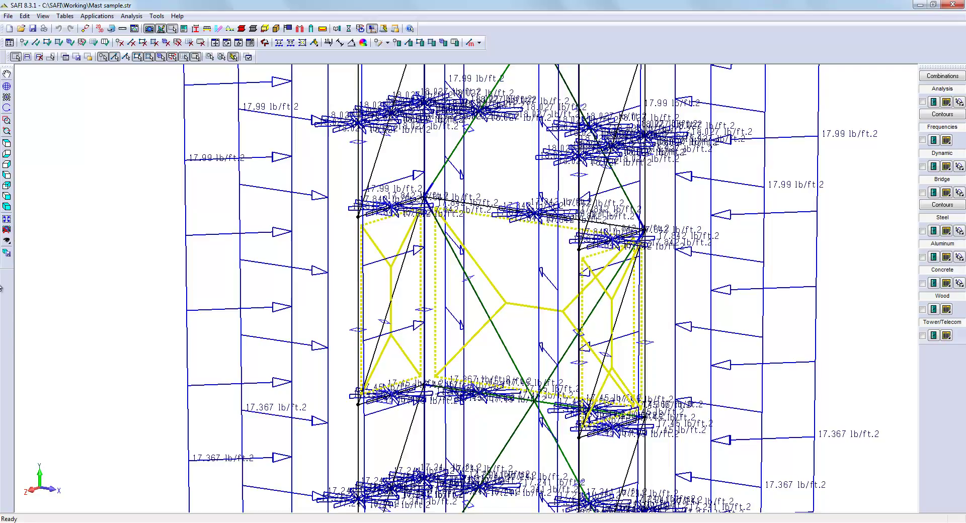
left_click(6, 240)
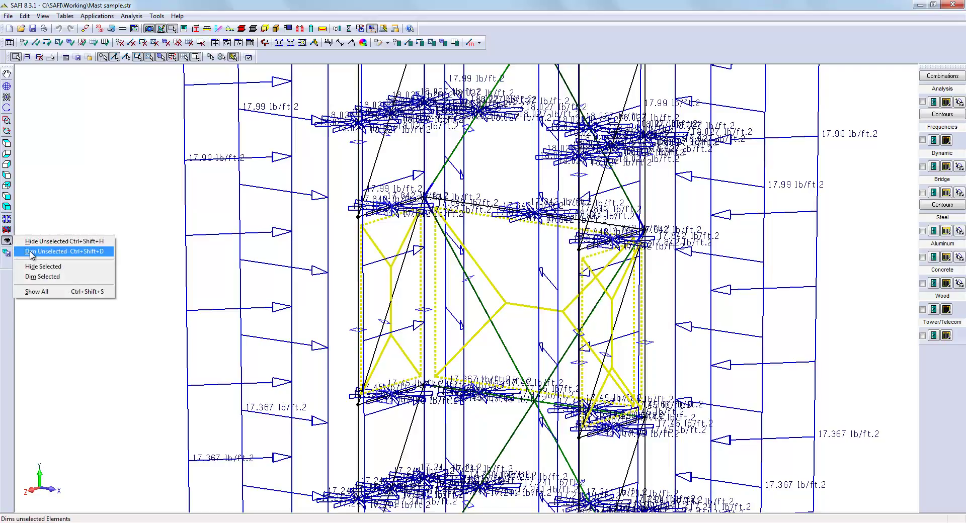
left_click(31, 254)
scroll(437, 347, "down", 3)
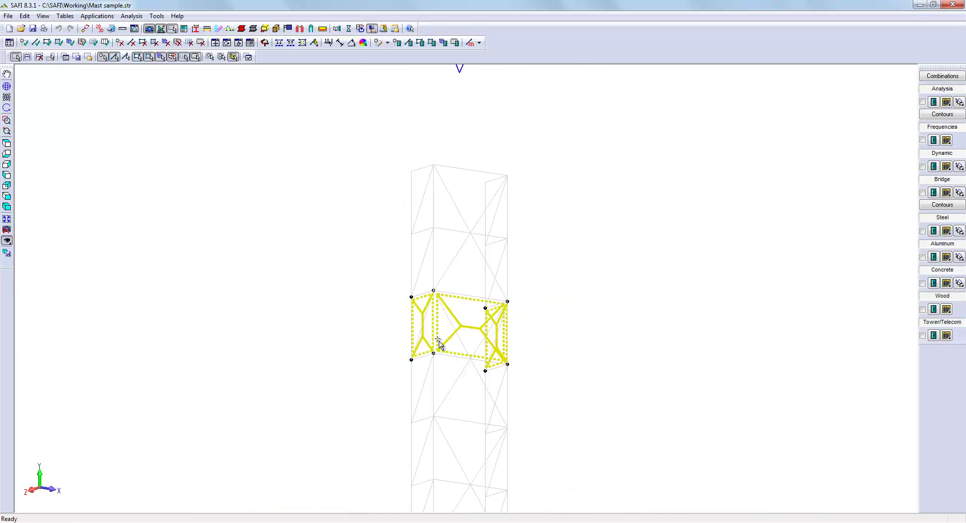
scroll(477, 246, "down", 1)
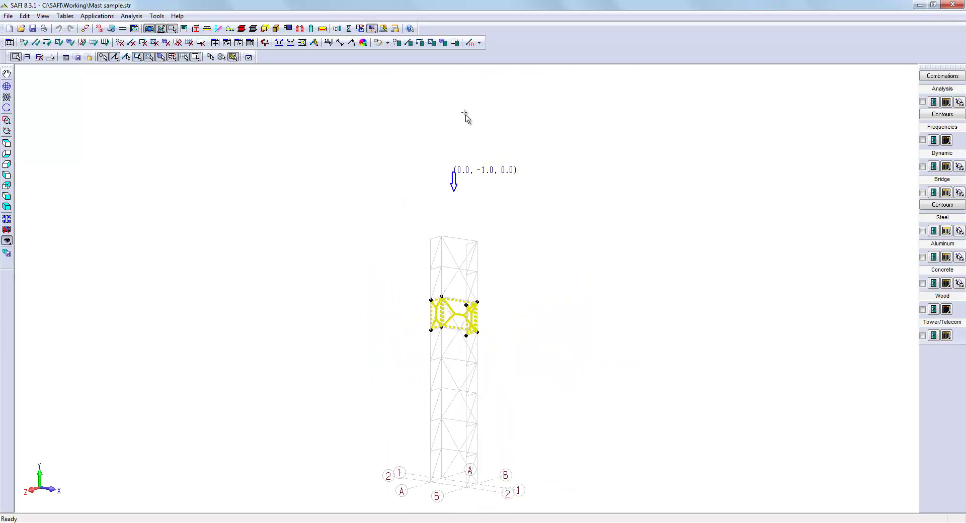
Add the 1 - 80 mph (0 deg) wind profile to the selected wind wall surfaces under basic load 5 - 80 mph (0).
left_click(479, 44)
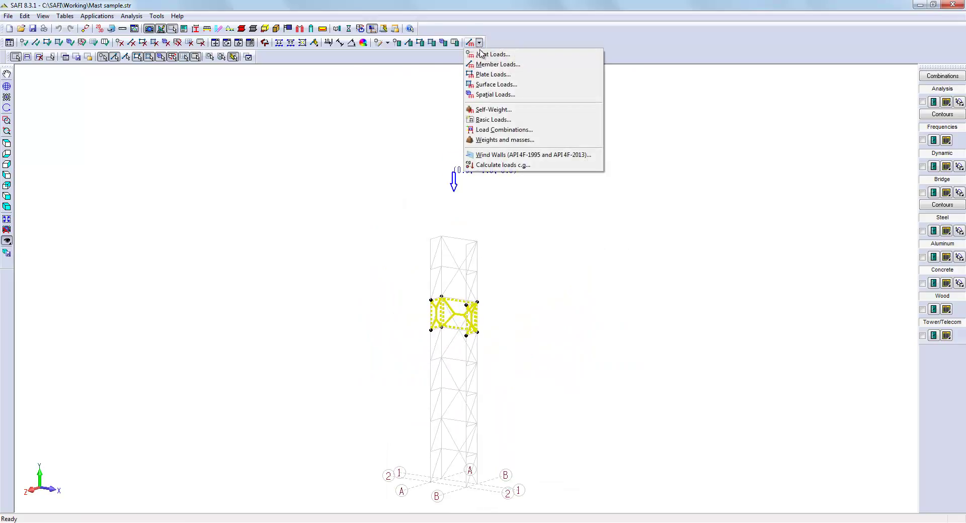
left_click(500, 86)
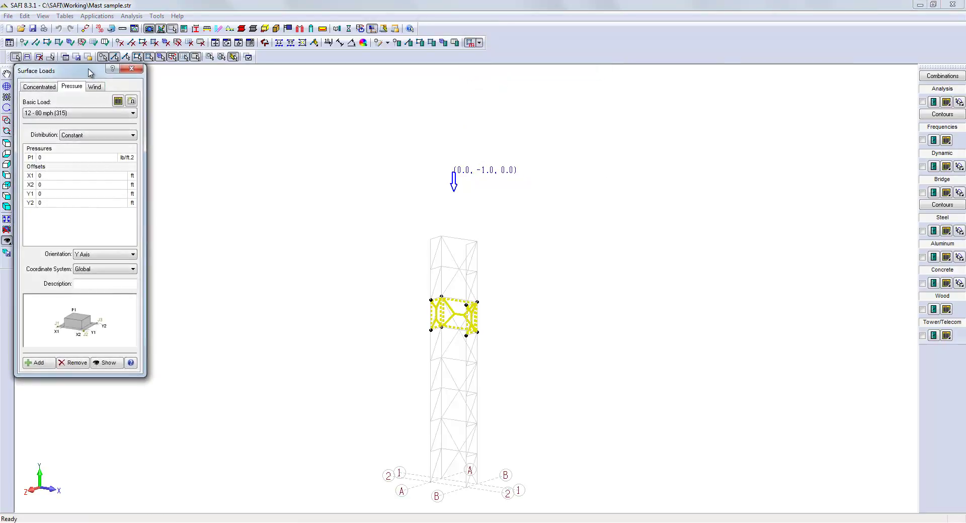
left_click(93, 85)
left_click(61, 145)
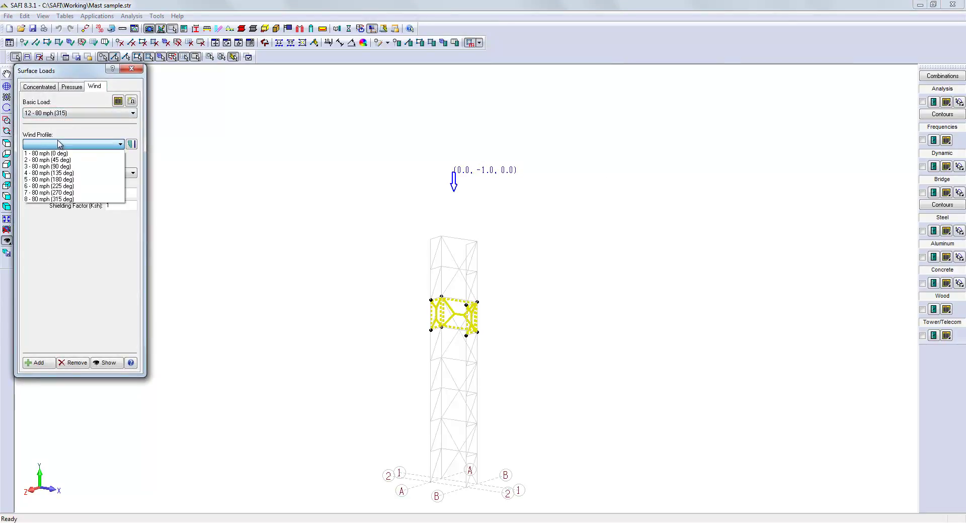
left_click(62, 154)
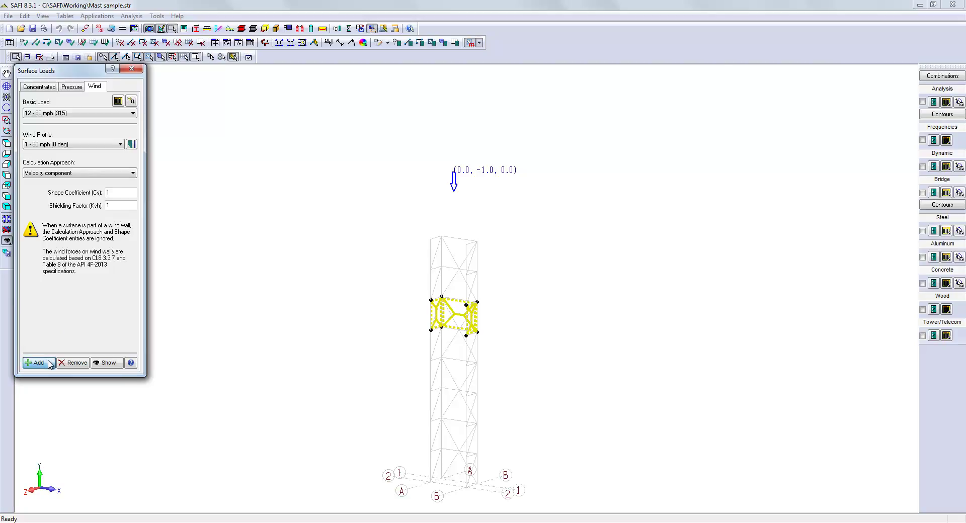
left_click(50, 365)
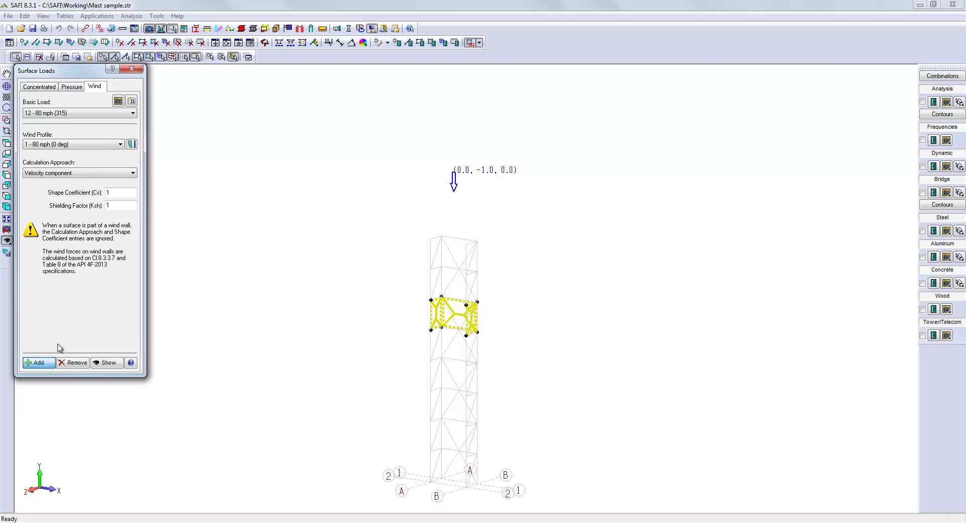
left_click(64, 114)
left_click(64, 129)
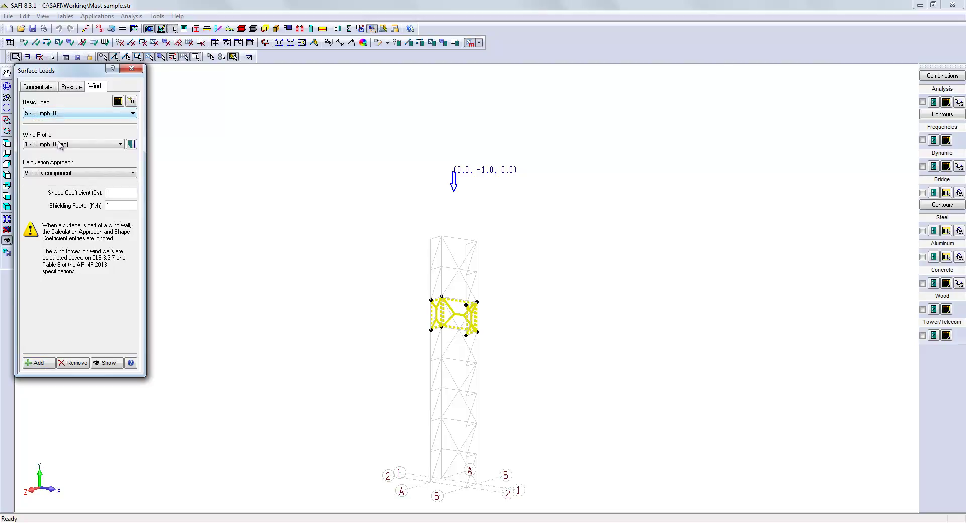
left_click(39, 363)
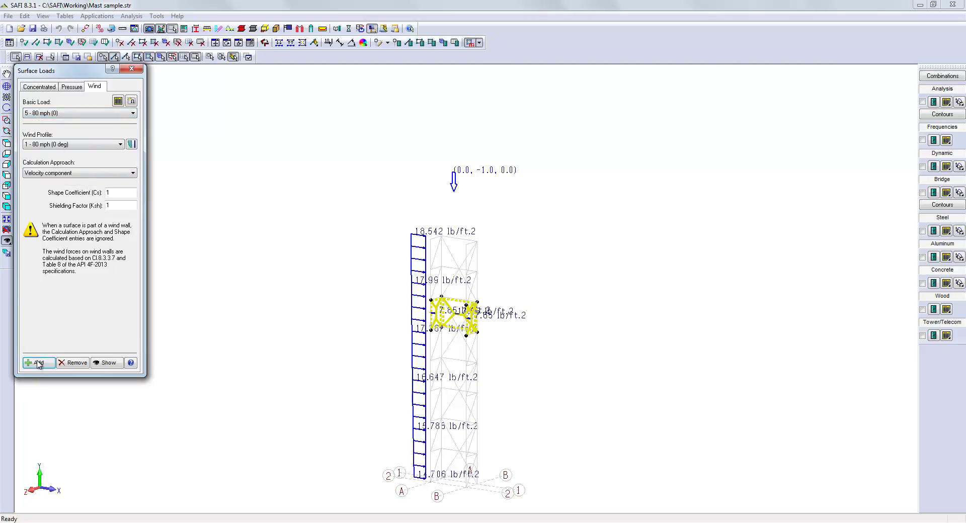
Add the 2 - 80 mph (45 deg) wind profile to the selected surfaces under basic load 6 - 80 mph (45).
left_click(56, 114)
left_click(58, 143)
left_click(59, 143)
left_click(59, 158)
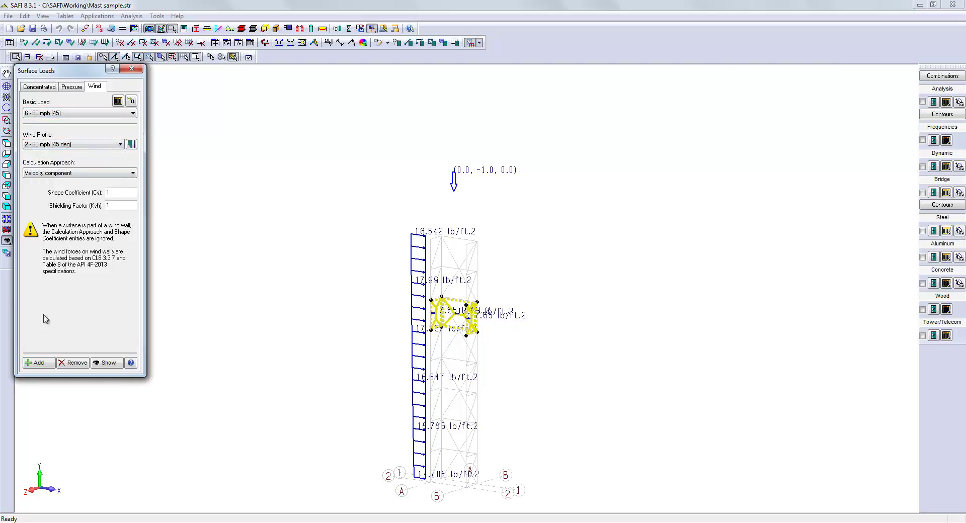
left_click(32, 363)
Add the 3 - 80 mph (90 deg) wind profile to the selected surfaces under basic load 7 - 80 mph (90).
left_click(61, 114)
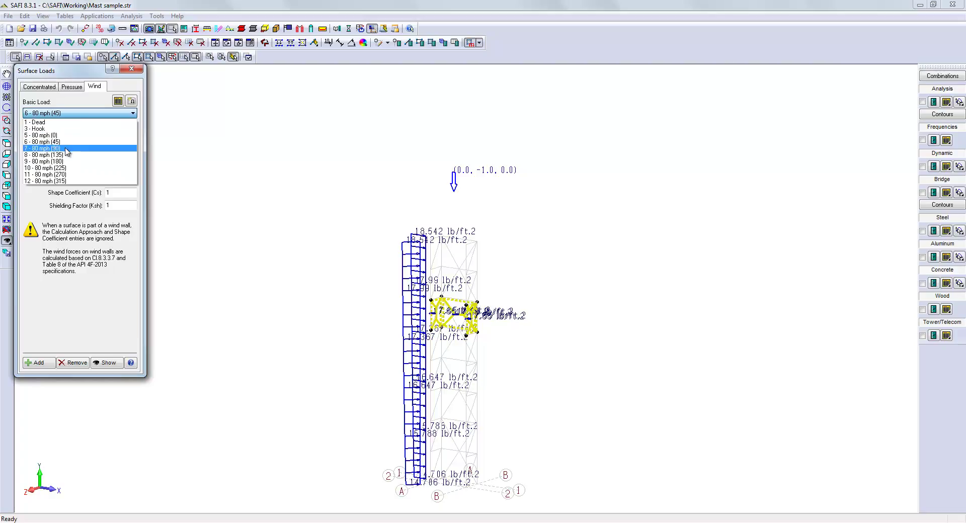
left_click(60, 149)
left_click(66, 145)
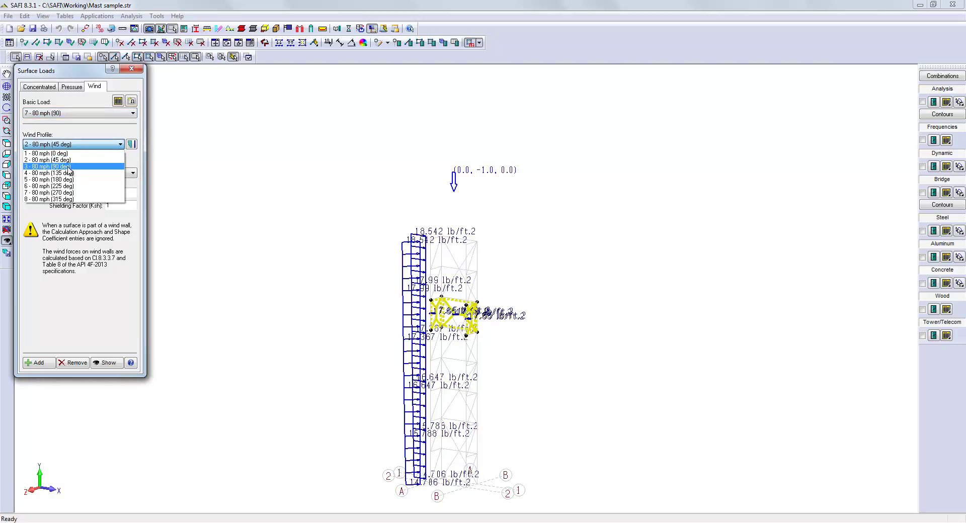
left_click(65, 167)
left_click(35, 363)
Add the 4 - 80 mph (135 deg) wind profile to the selected surfaces under basic load 8 - 80 mph (135).
left_click(61, 114)
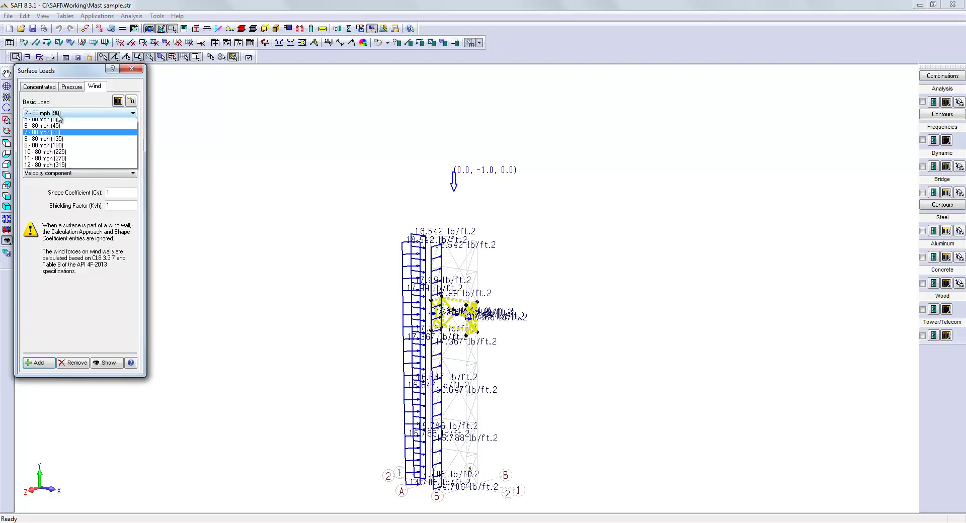
left_click(67, 155)
left_click(69, 144)
left_click(67, 172)
left_click(46, 362)
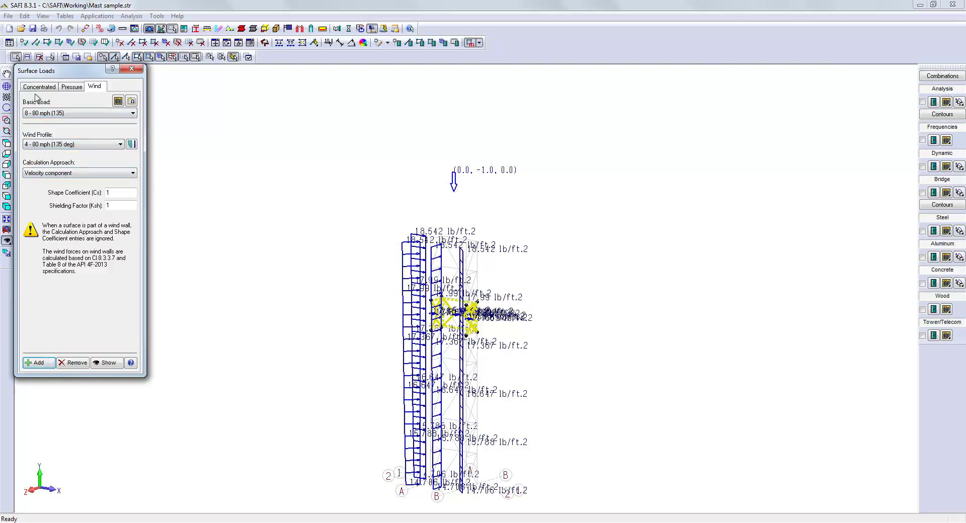
Add the 5 - 80 mph (180 deg) wind profile to the selected surfaces under basic load 9 - 80 mph (180).
left_click(47, 113)
left_click(50, 162)
left_click(68, 145)
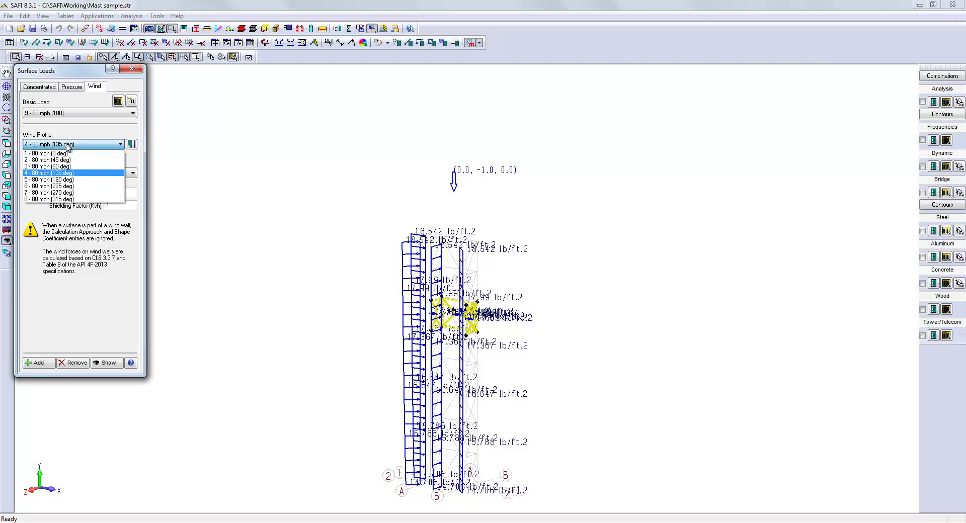
left_click(72, 180)
left_click(38, 362)
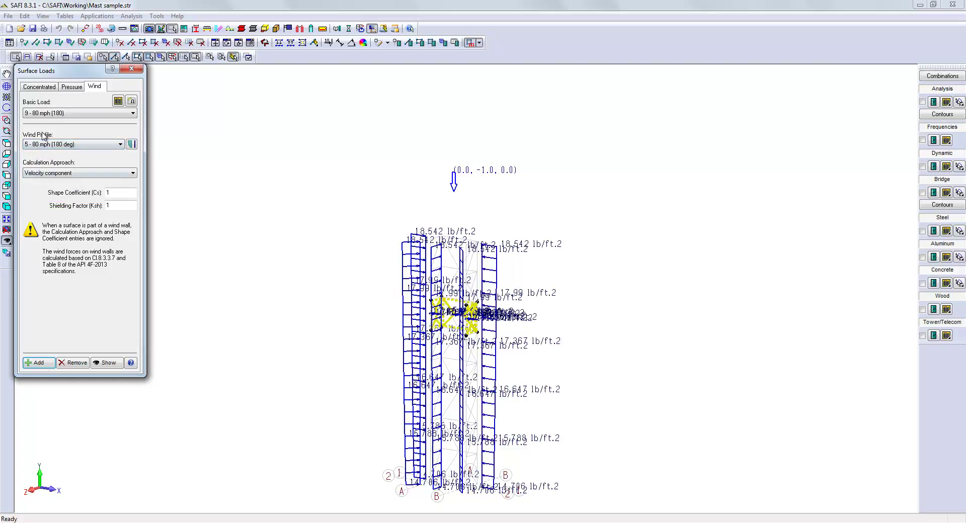
Add the 6 - 80 mph (225 deg) wind profile to the selected surfaces under basic load 10 - 80 mph (225).
left_click(54, 113)
left_click(45, 168)
left_click(48, 145)
left_click(48, 186)
left_click(42, 363)
Add the 7 - 80 mph (270 deg) wind profile to the selected surfaces under basic load 11 - 80 mph (270).
left_click(60, 114)
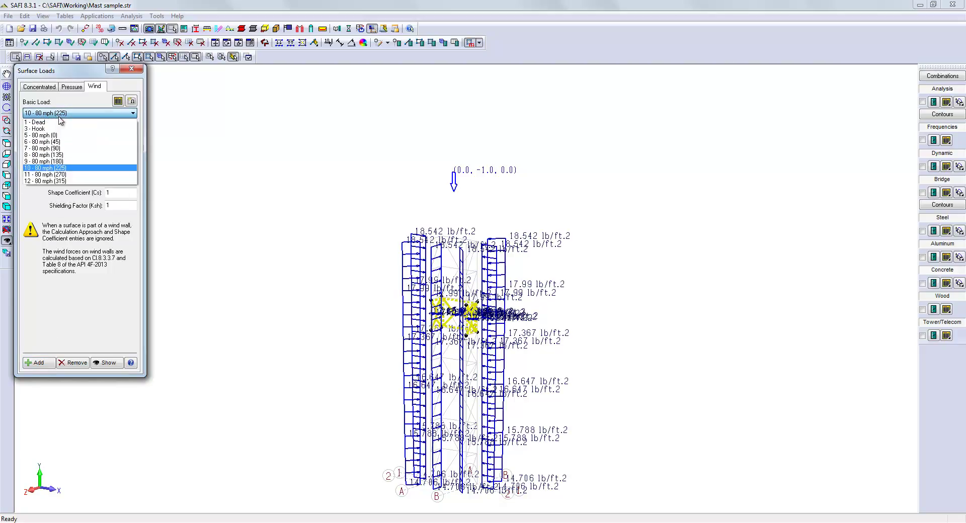
left_click(48, 174)
left_click(73, 144)
left_click(49, 174)
left_click(38, 363)
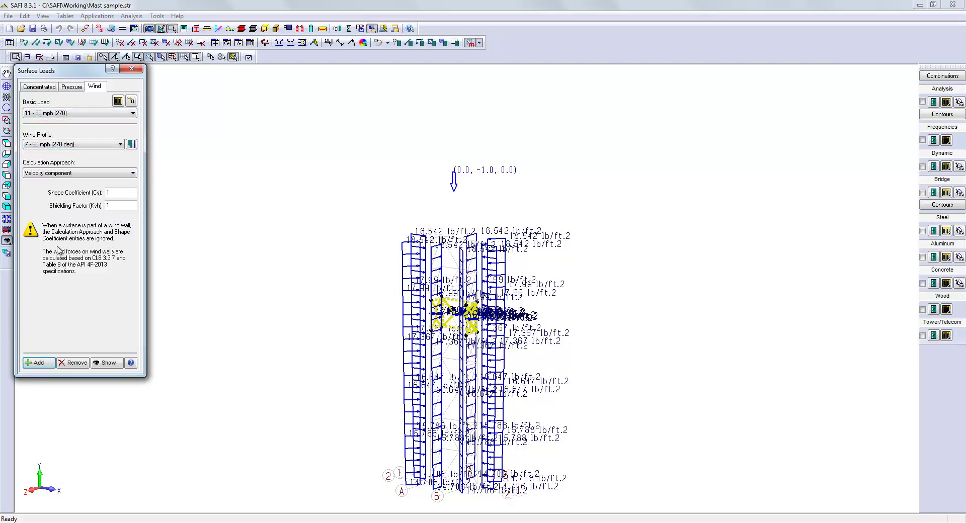
Add the 8 - 80 mph (315 deg) wind profile under basic load 12 - 80 mph (315) and finish the surface loads.
left_click(61, 113)
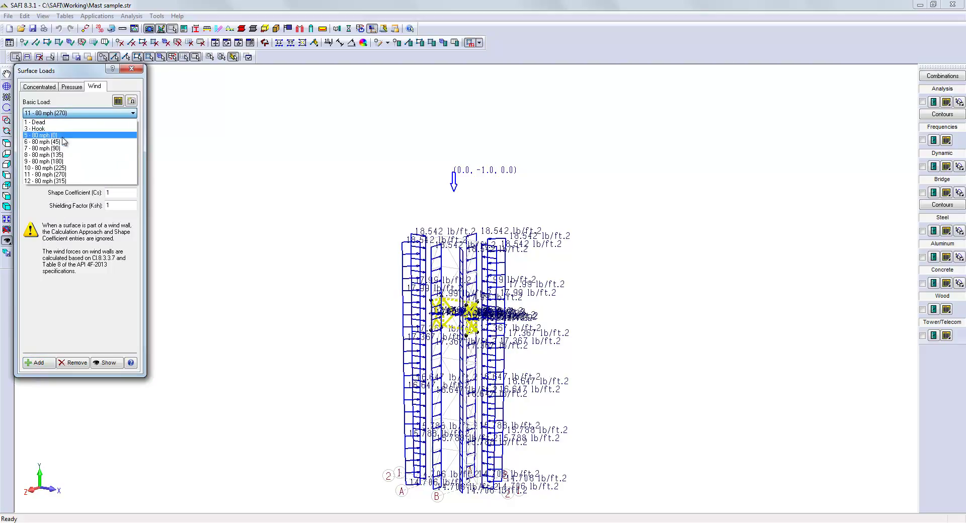
left_click(64, 181)
left_click(57, 145)
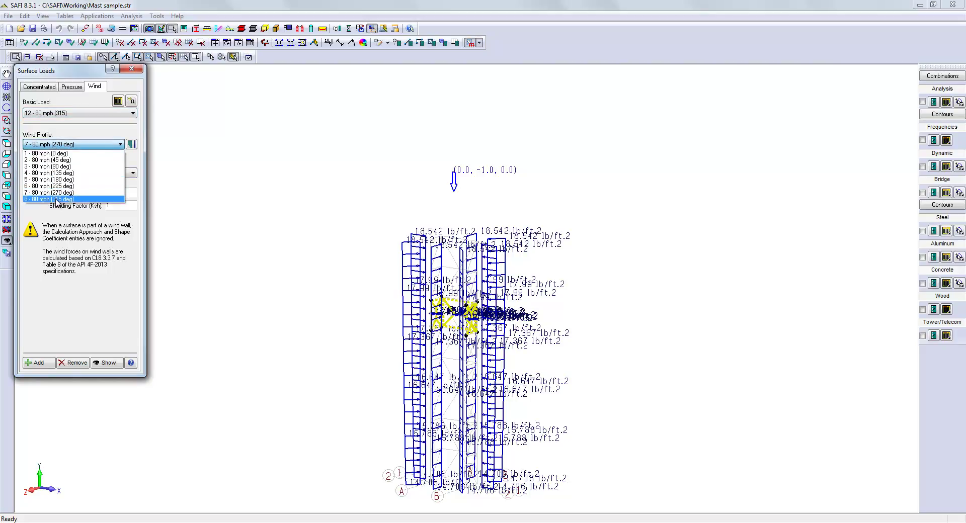
left_click(58, 203)
left_click(37, 363)
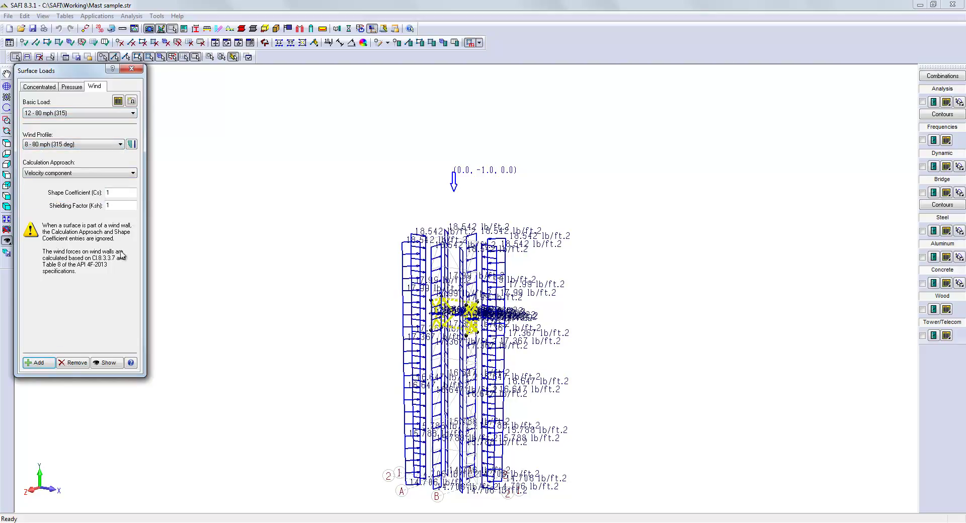
left_click(132, 68)
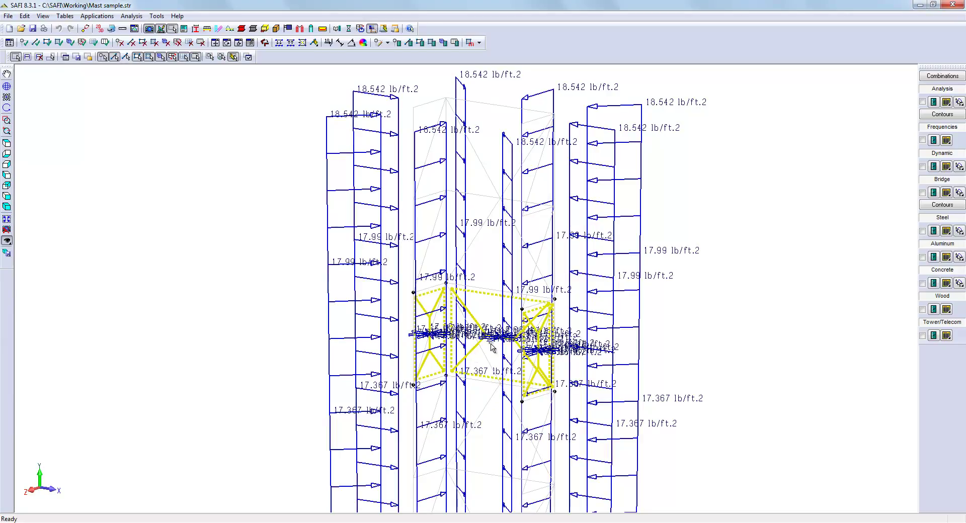
Examine the surface wind load table's shape coefficients and forces for basic loads 5 - 80 mph (0) and 6 - 80 mph (45).
left_click(481, 45)
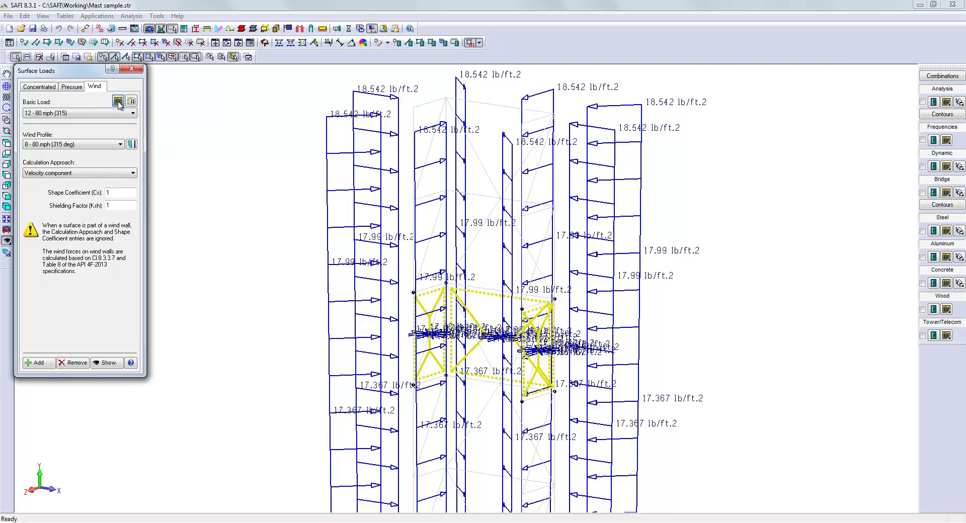
left_click(117, 101)
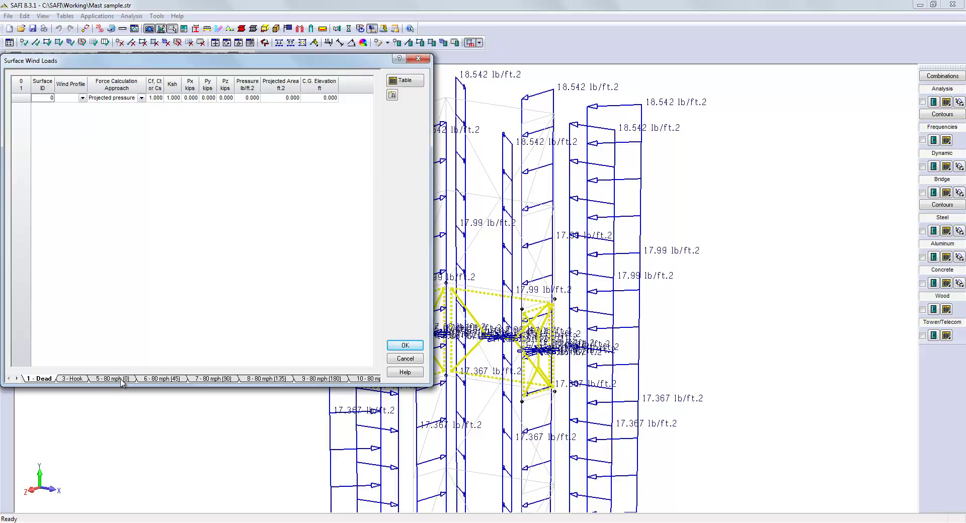
left_click(123, 381)
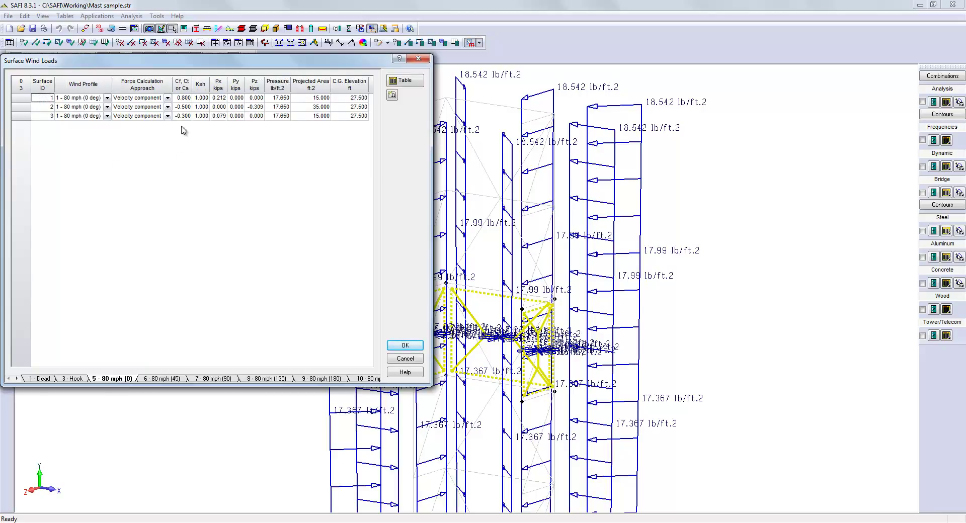
left_click(189, 98)
left_click(186, 108)
left_click(187, 115)
left_click(171, 380)
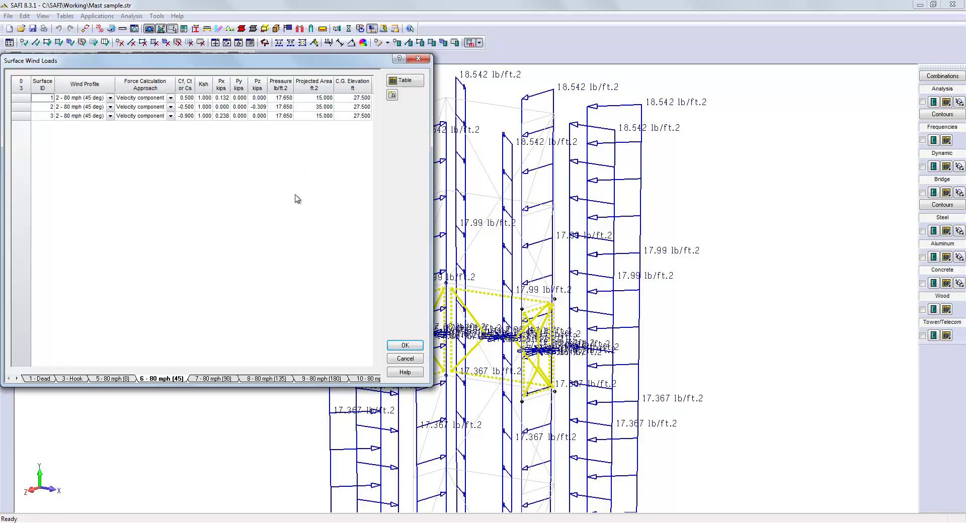
left_click(403, 345)
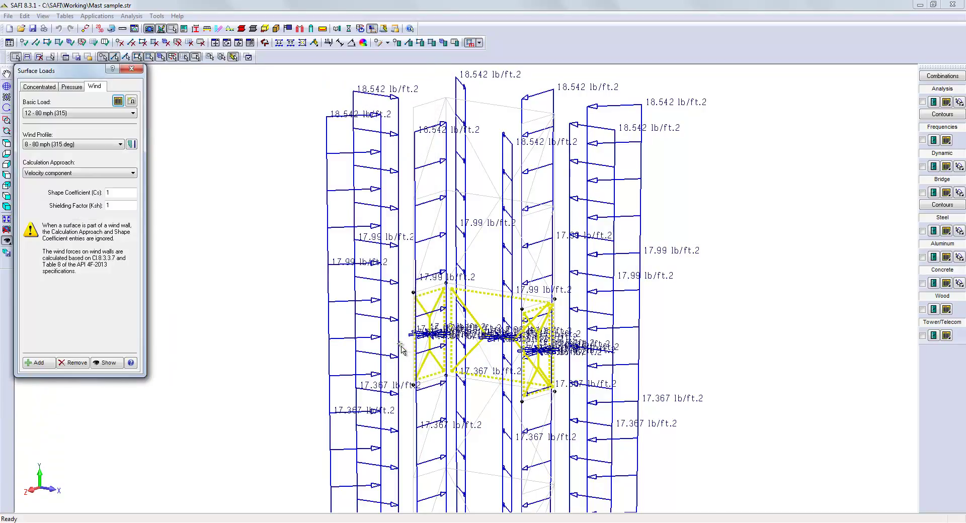
left_click(129, 71)
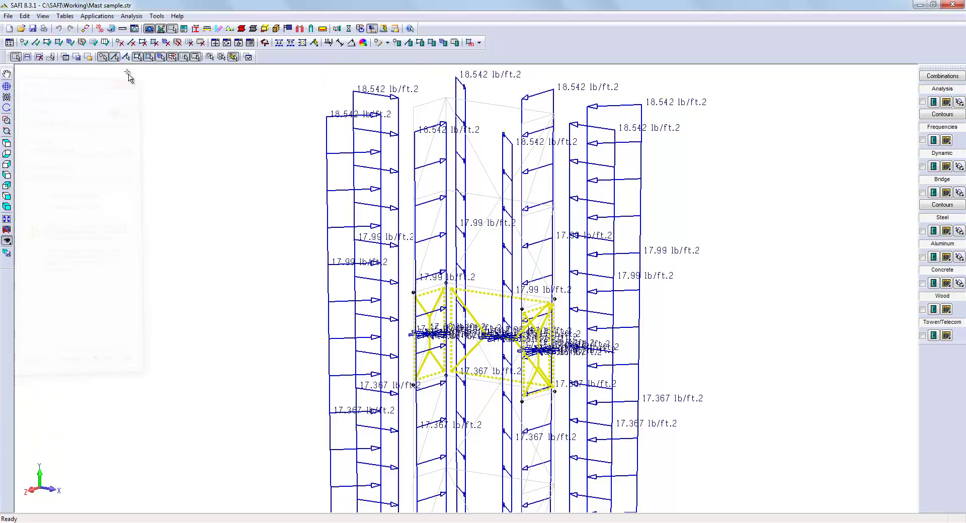
Clear the surface selection, fit the whole mast in view, and display only basic load 1 - Dead.
left_click_drag(304, 340, 305, 345)
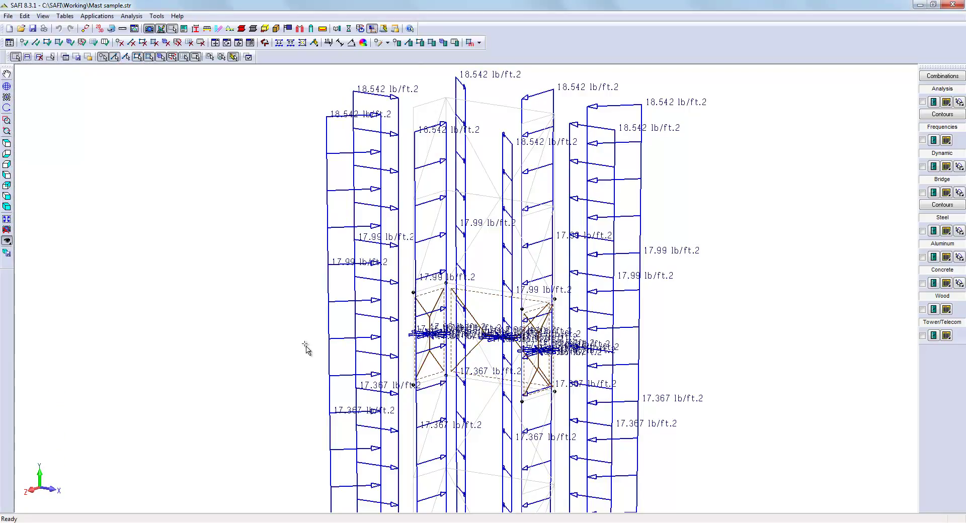
key("Escape")
left_click(7, 220)
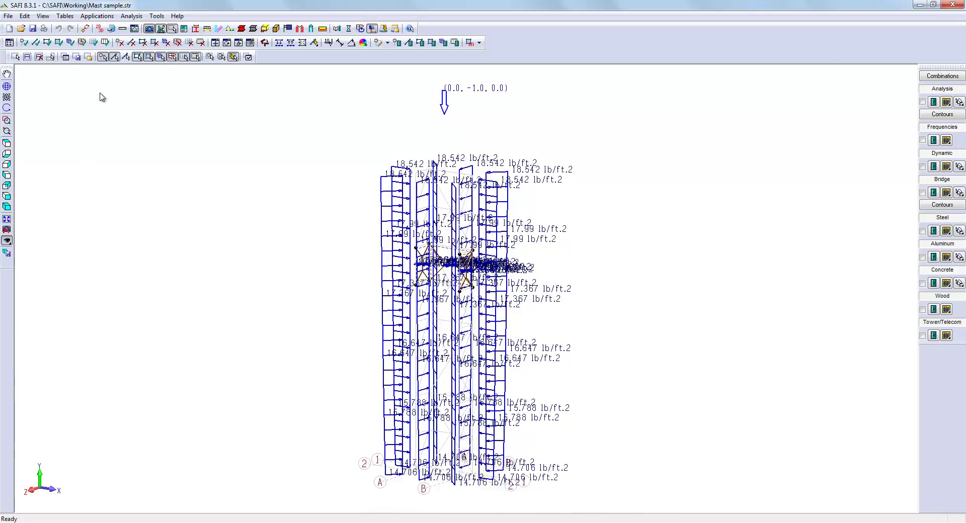
left_click(134, 29)
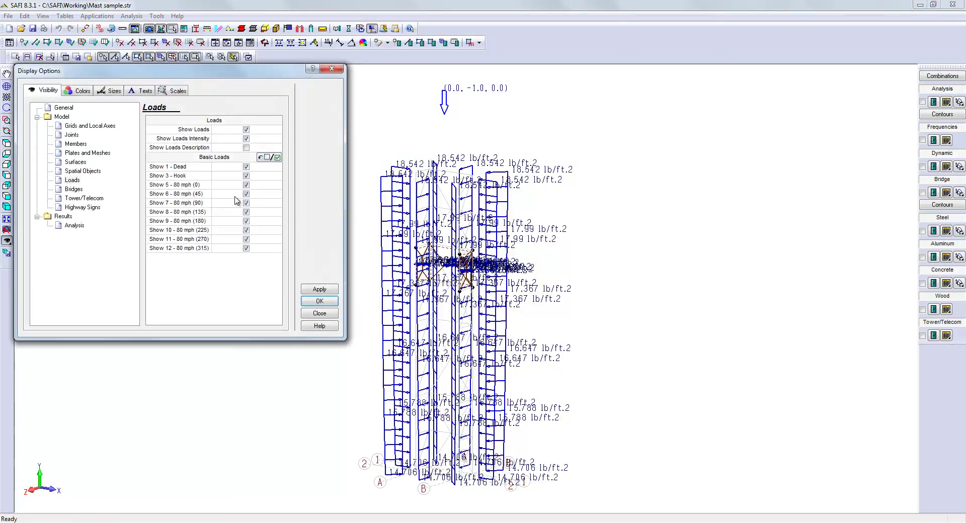
left_click(266, 158)
left_click(246, 166)
left_click(316, 290)
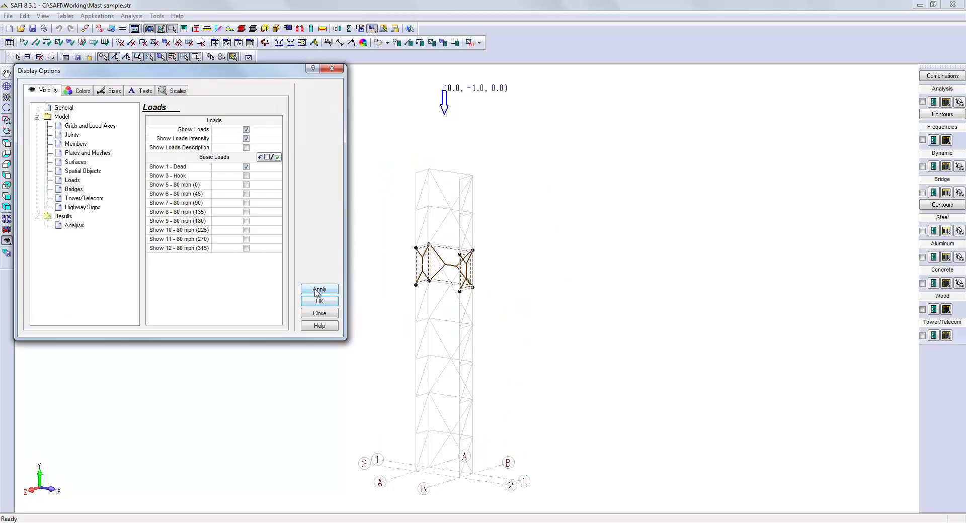
Restore the visibility of all dimmed model elements and display only basic load 3 - Hook.
left_click(6, 240)
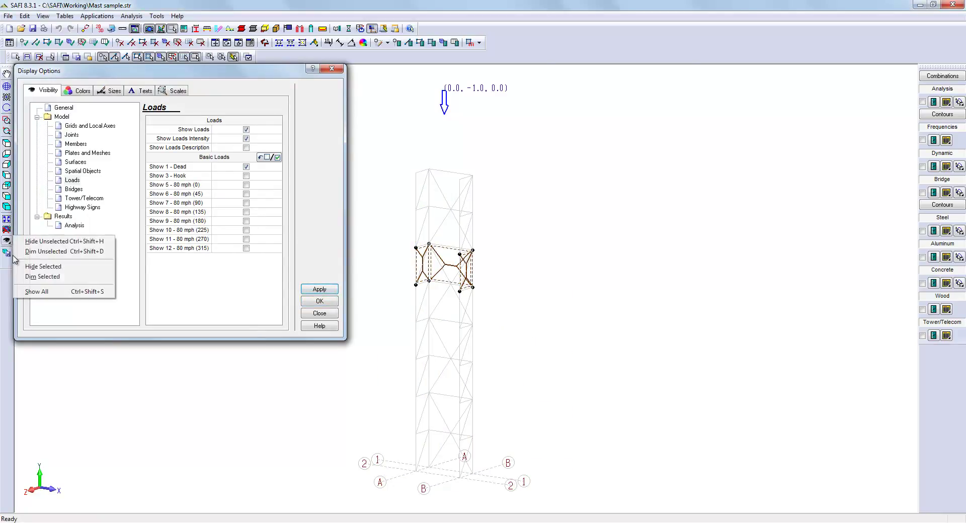
left_click(30, 292)
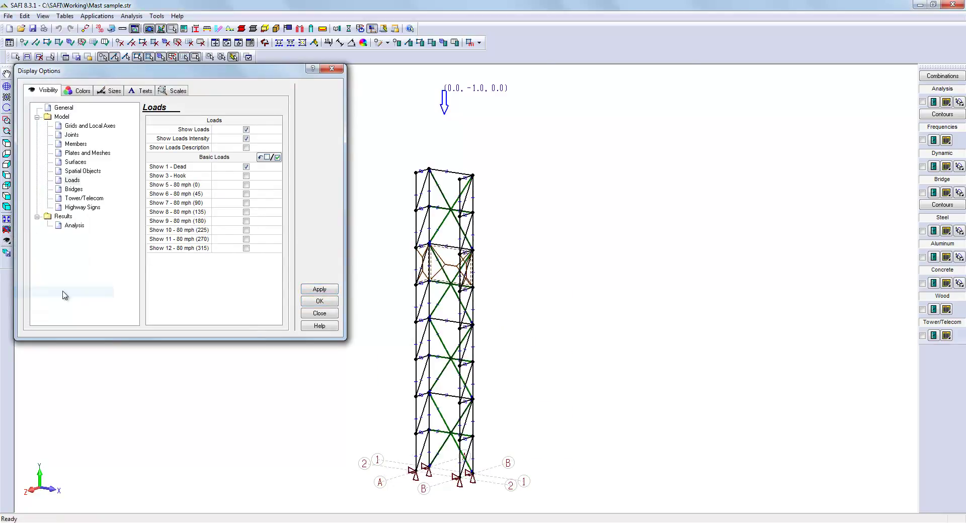
left_click(246, 166)
left_click(246, 176)
left_click(316, 289)
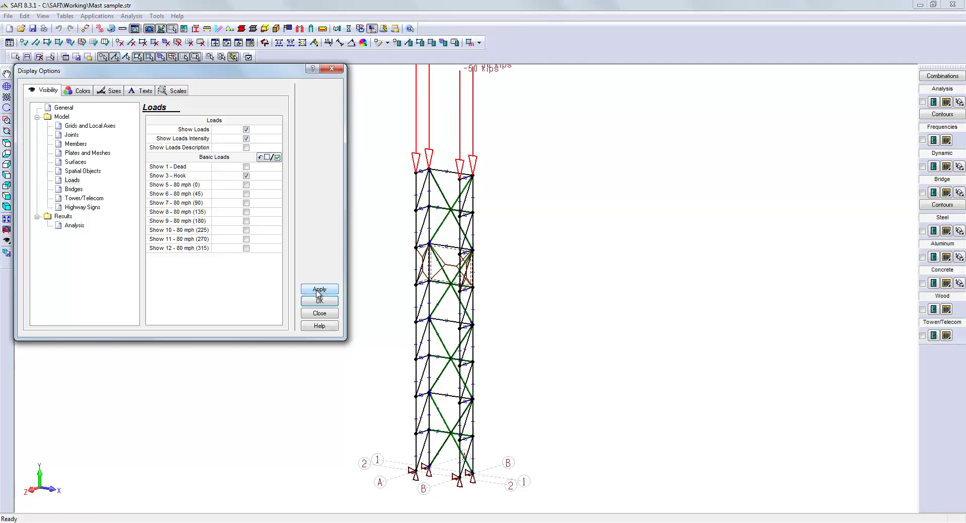
left_click(7, 220)
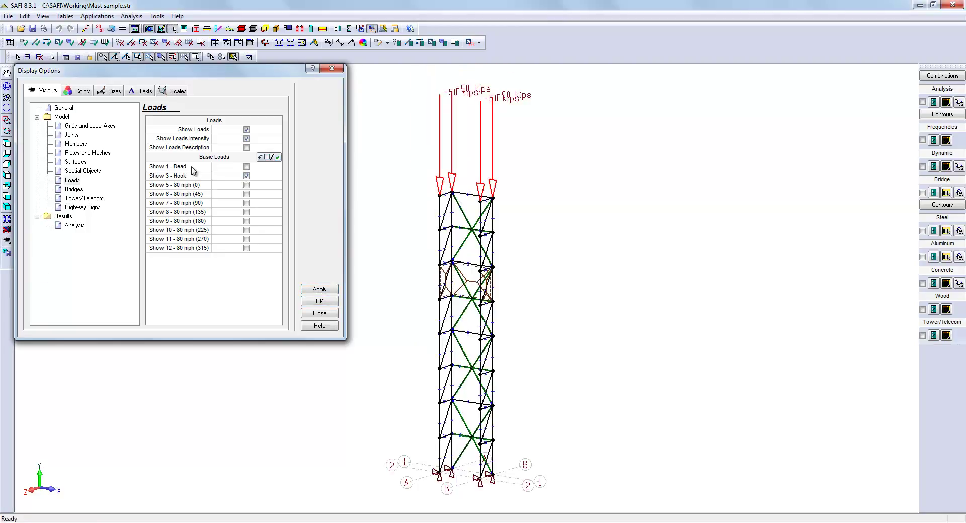
Display basic load 5 - 80 mph (0) alone, and turn off the display of all loads on the model.
left_click(246, 175)
left_click(246, 185)
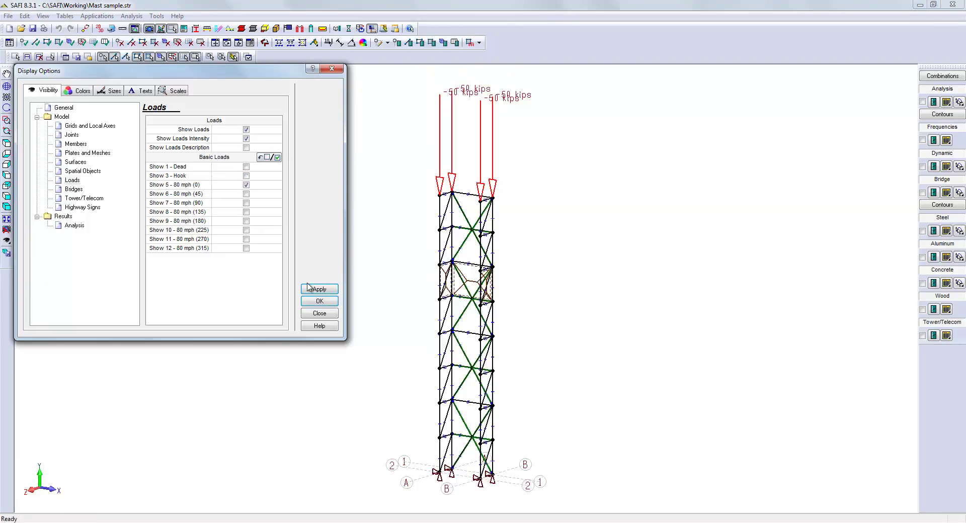
left_click(313, 289)
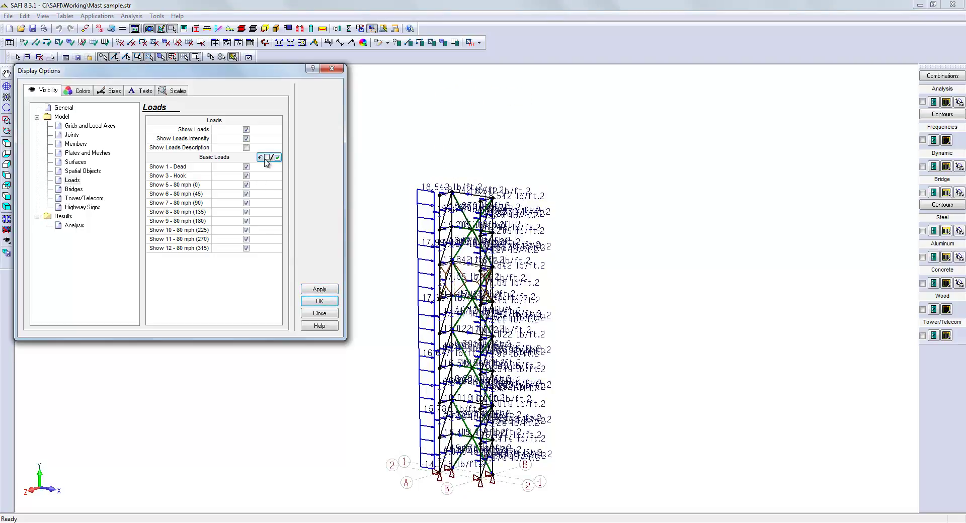
left_click(245, 130)
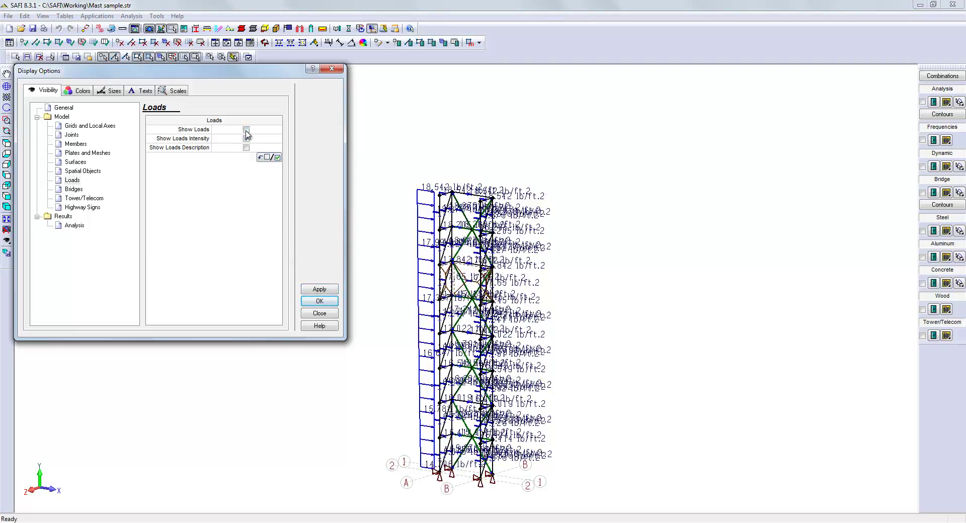
left_click(320, 302)
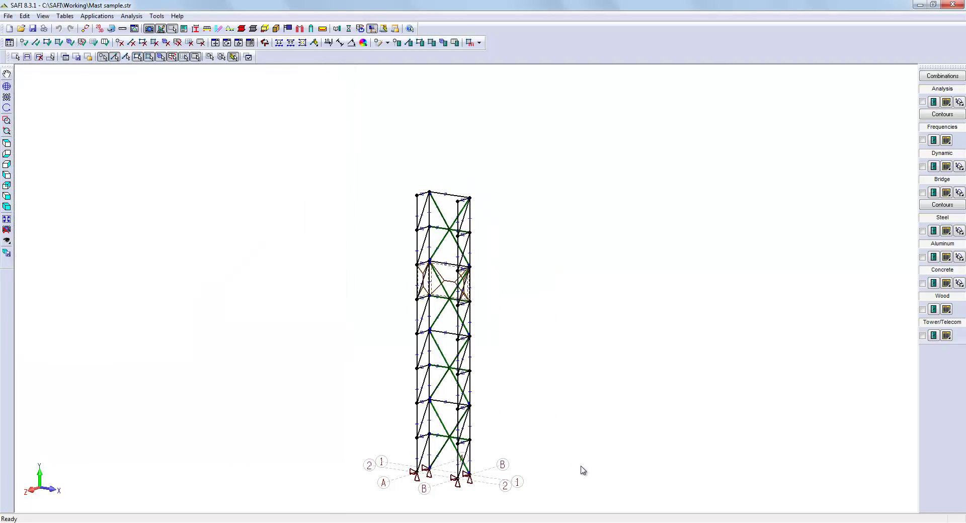
Verify the model's input data and run a Static Linear analysis, saving the changes to the file.
left_click(85, 29)
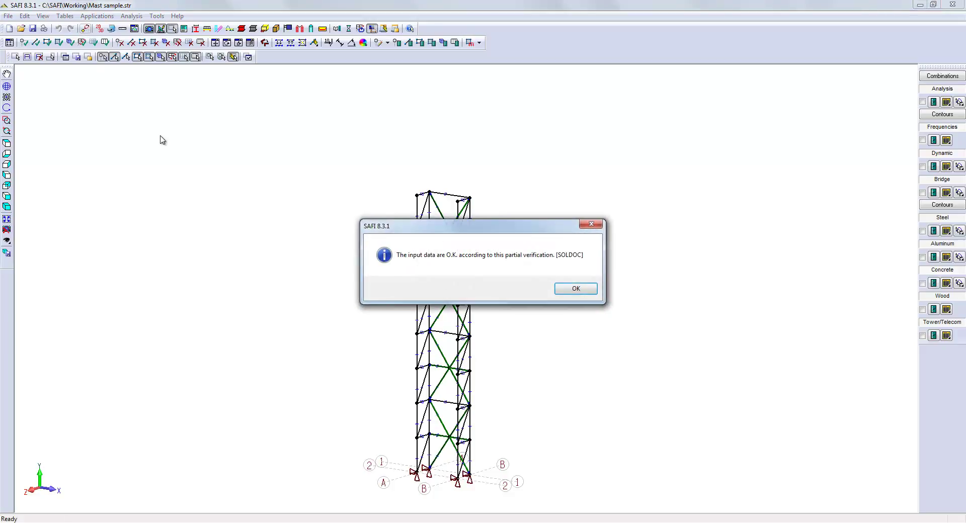
left_click(567, 289)
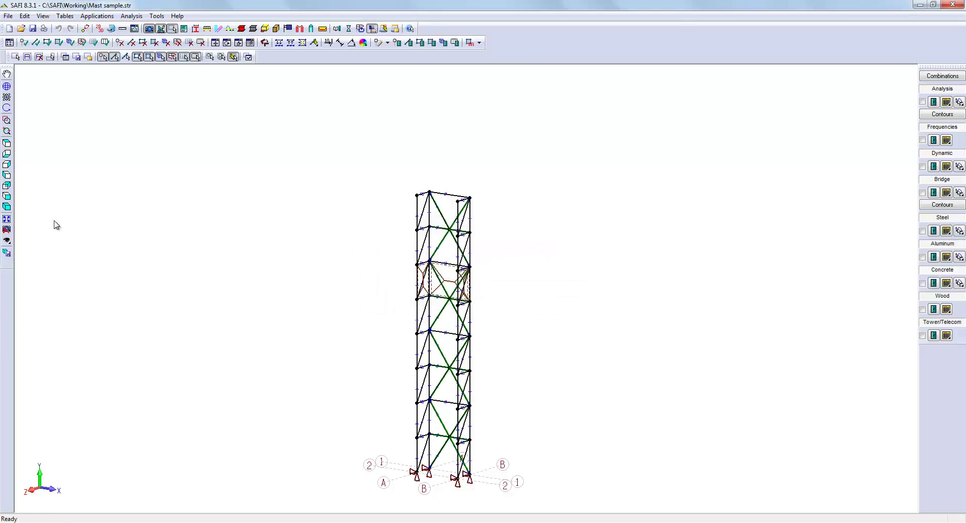
left_click(7, 219)
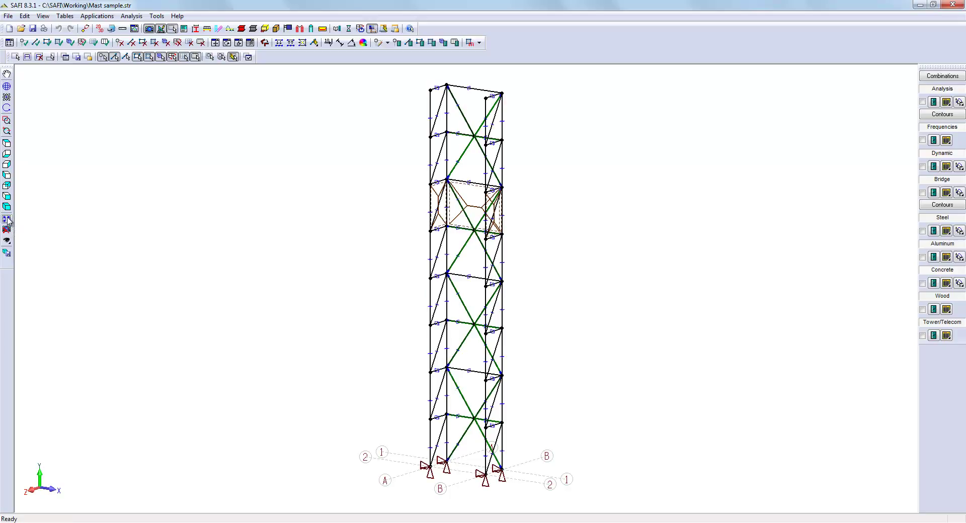
left_click(351, 42)
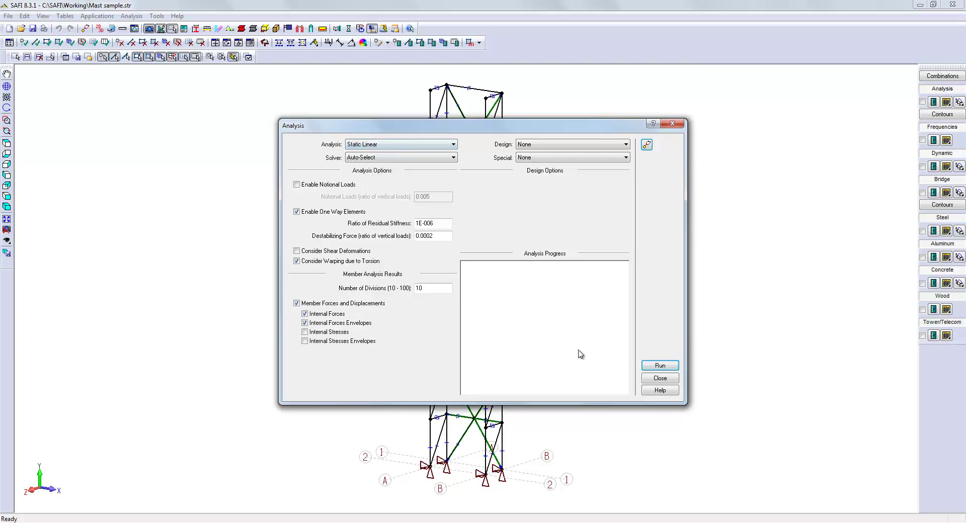
left_click(658, 366)
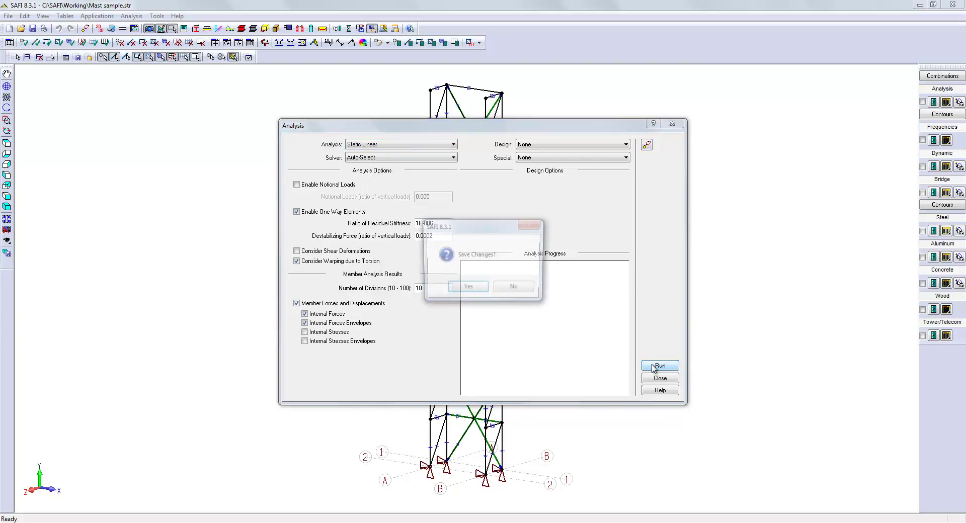
left_click(468, 287)
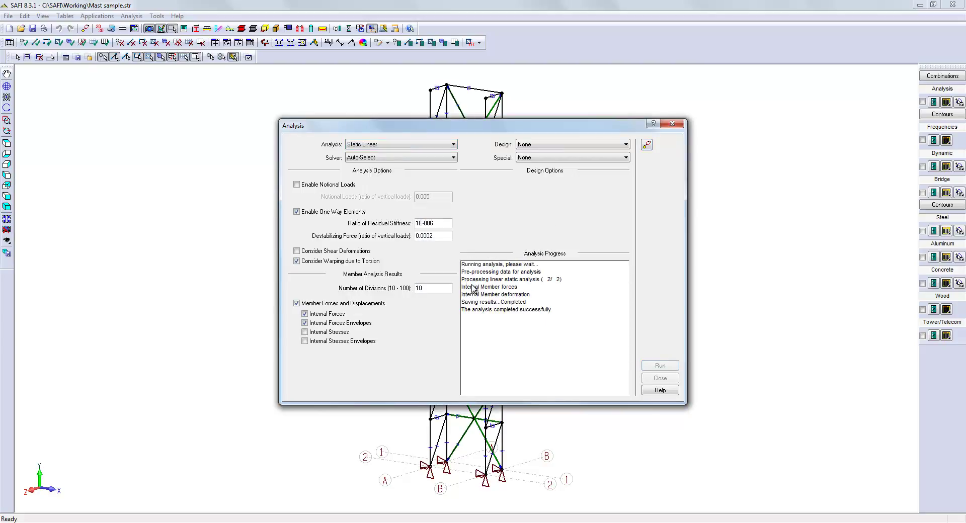
left_click(649, 380)
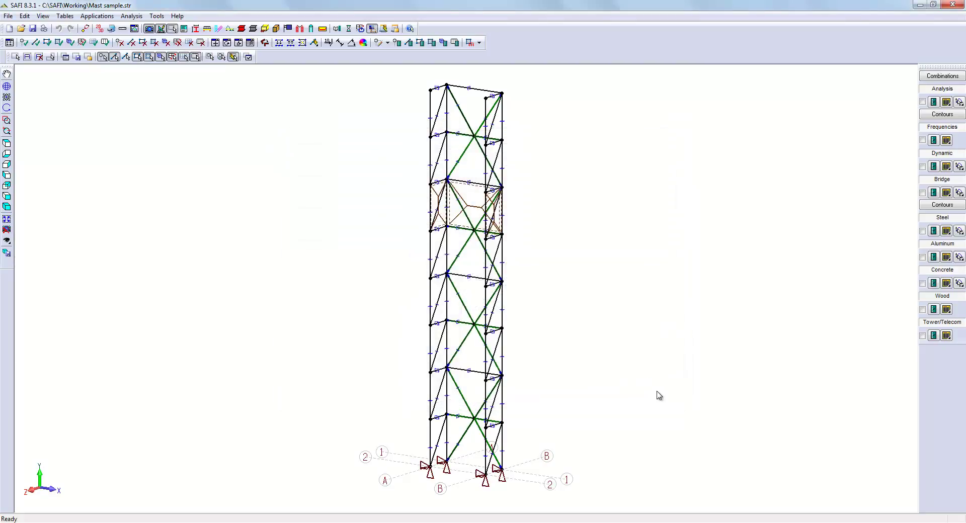
Display the internal deformations from the static analysis results.
left_click(932, 102)
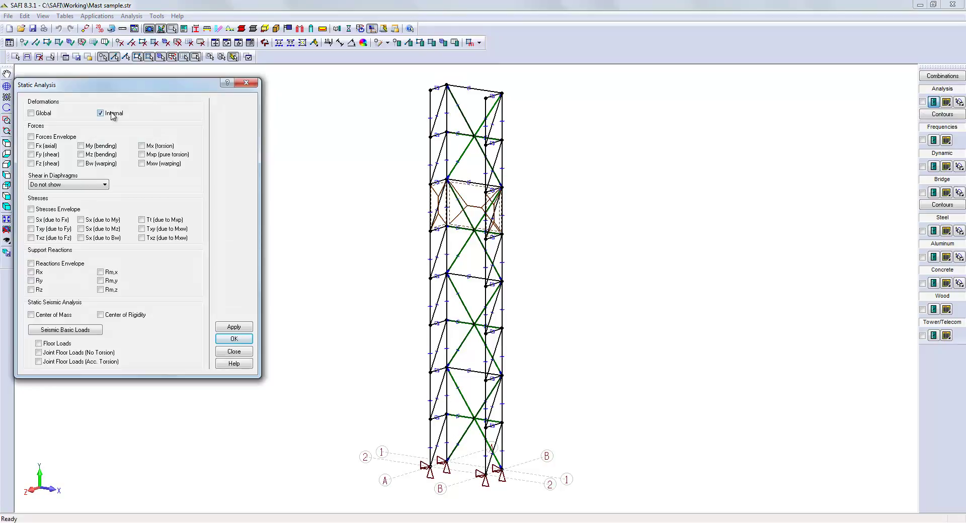
left_click(238, 327)
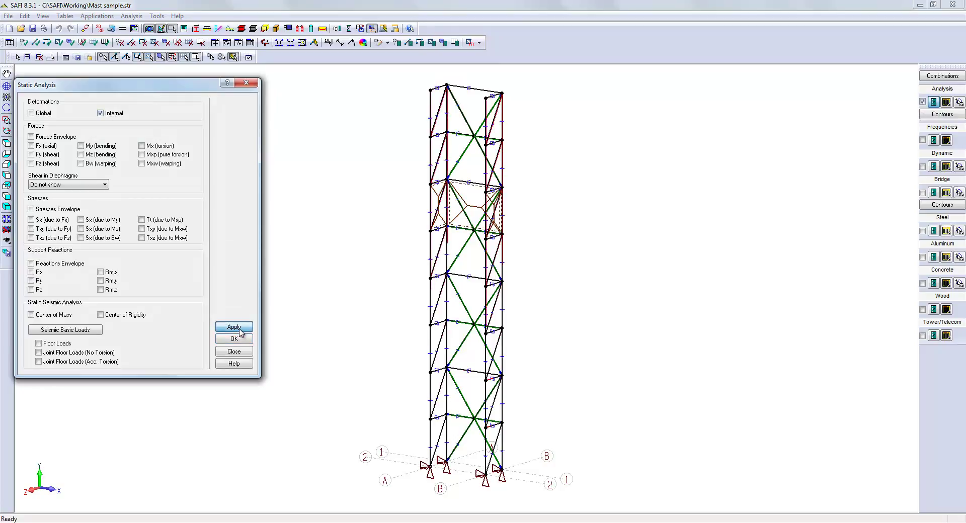
left_click(235, 339)
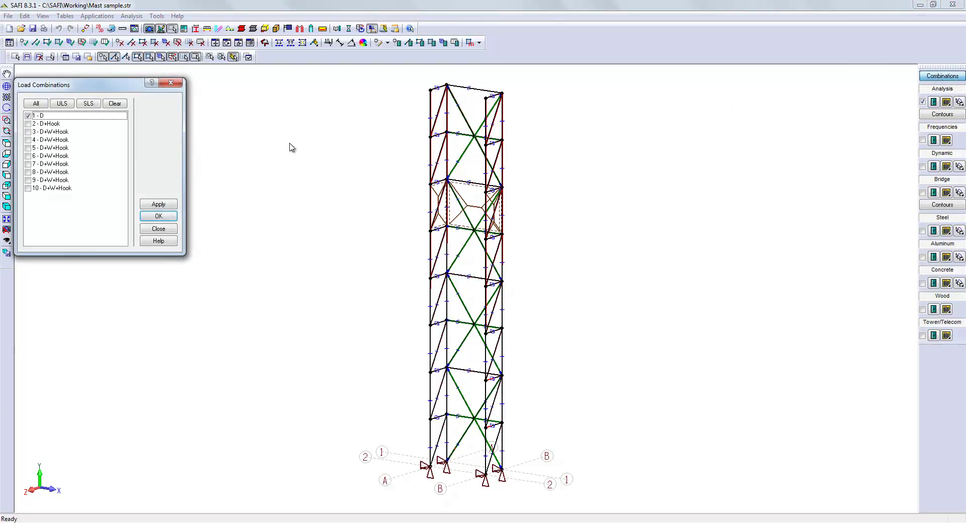
View the mast's deformations under load combination 2 - D+Hook alone in plan, side and isometric views.
left_click_drag(82, 85, 83, 78)
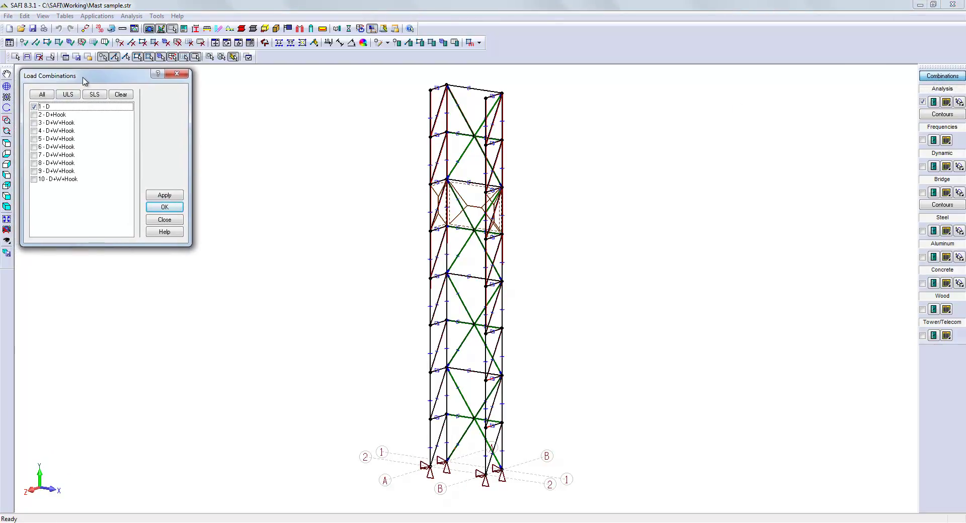
left_click(35, 106)
left_click(34, 115)
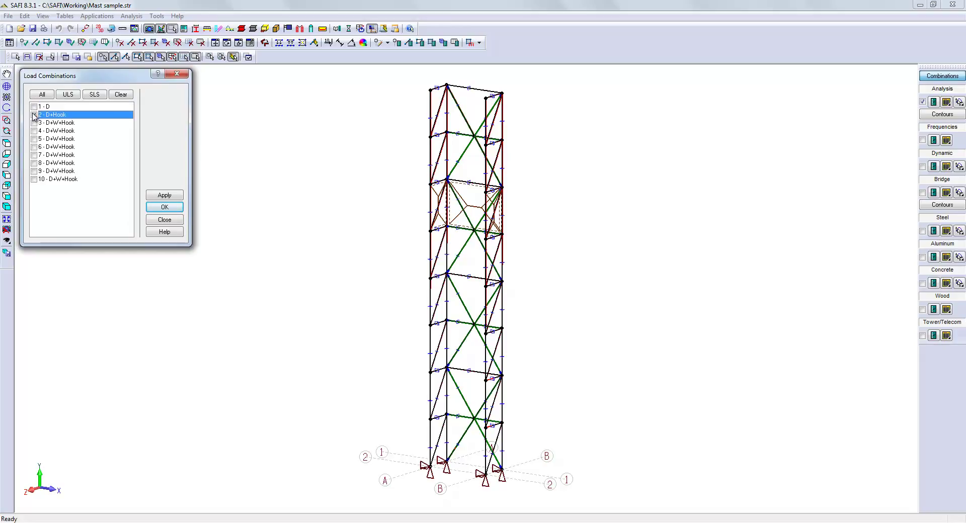
left_click(163, 197)
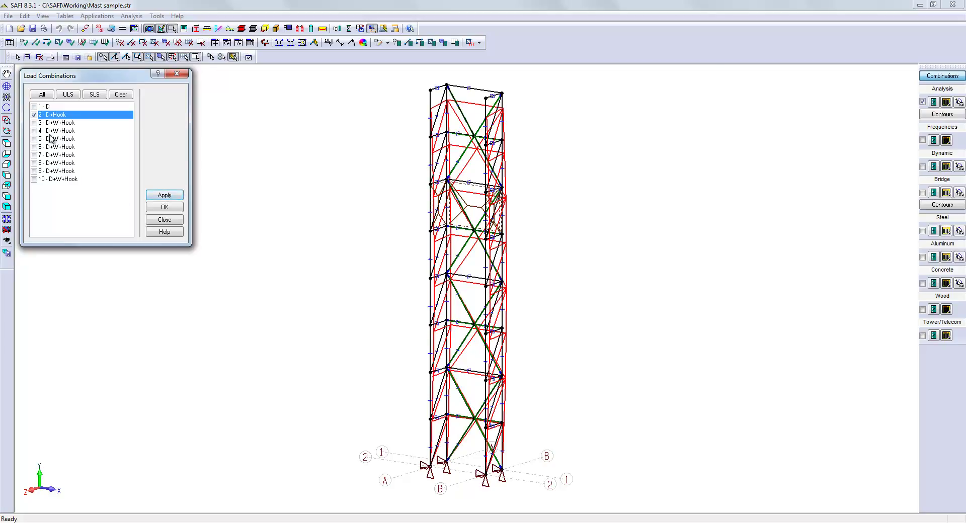
left_click(8, 185)
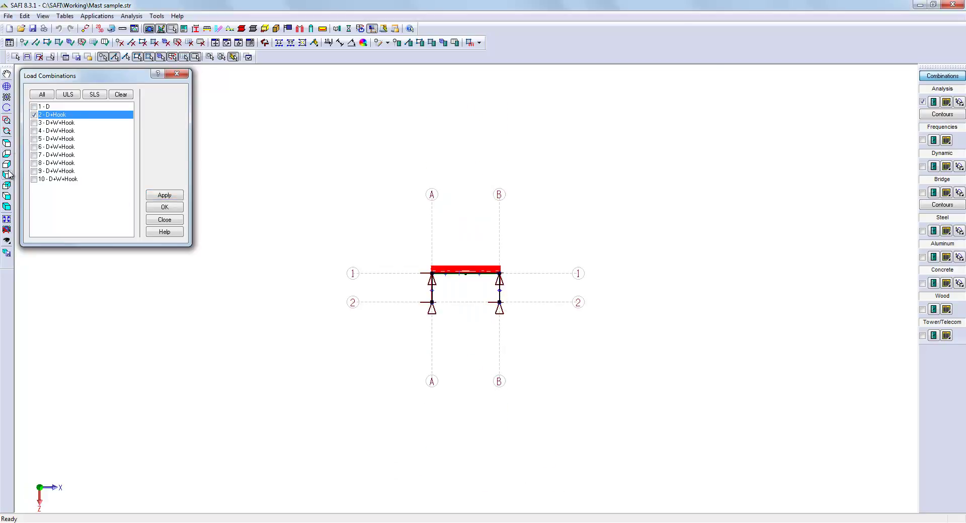
left_click(7, 167)
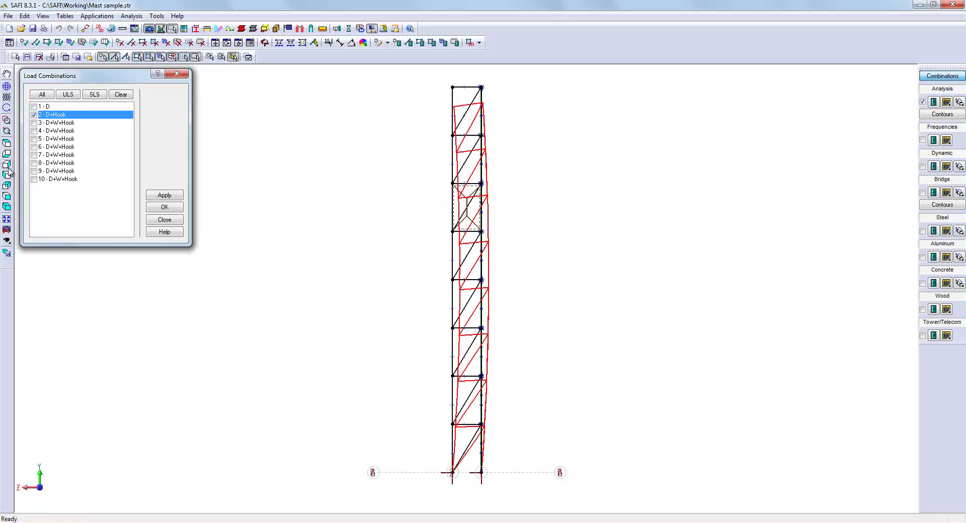
left_click(7, 206)
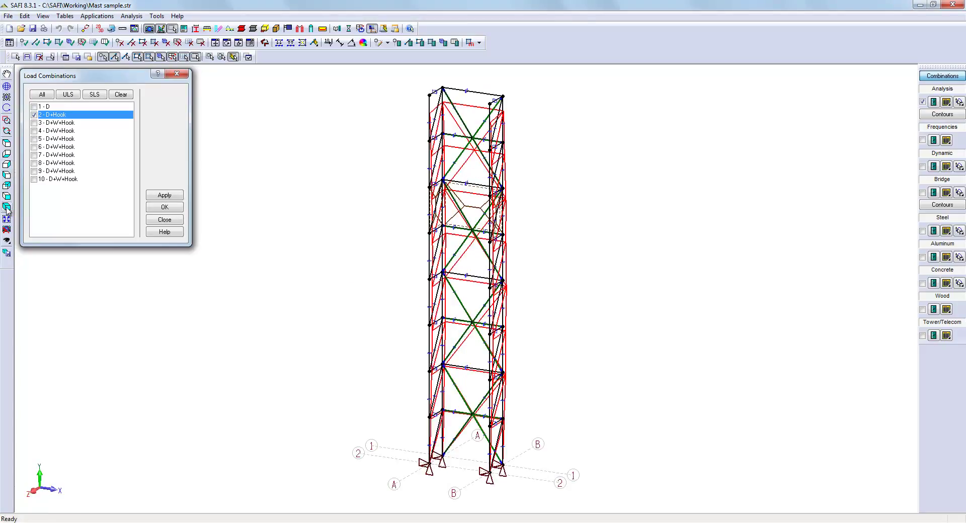
Display the results for load combination 3 - D+W+Hook alone and view the mast's deformation in plan.
left_click(34, 115)
left_click(34, 122)
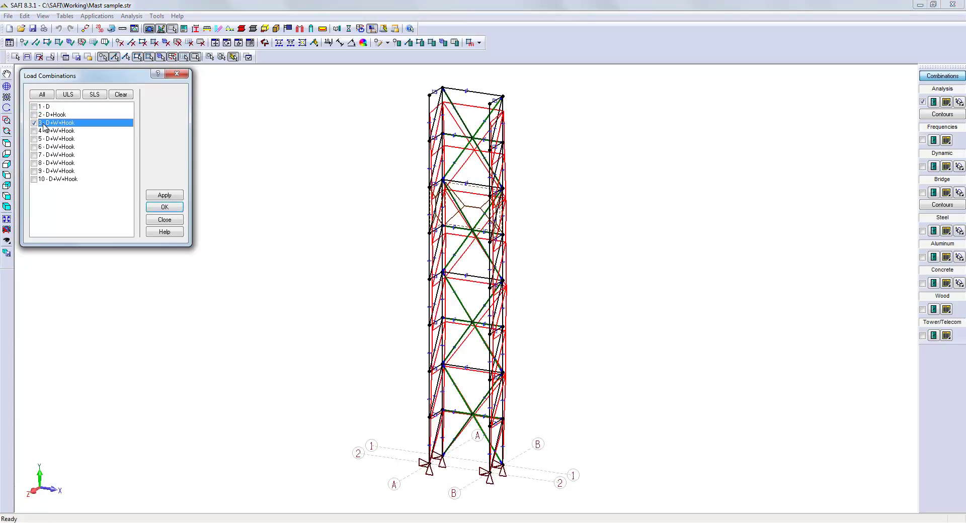
left_click(161, 195)
left_click(7, 144)
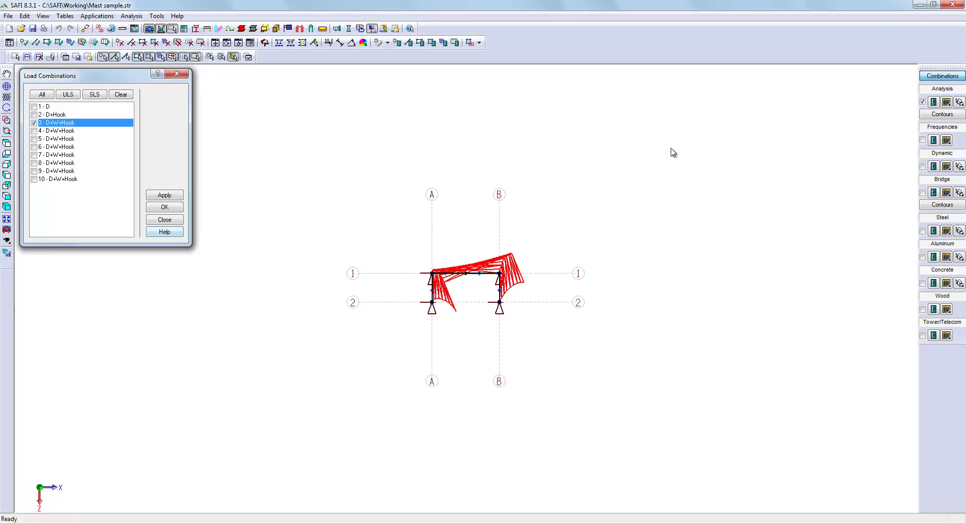
left_click(159, 211)
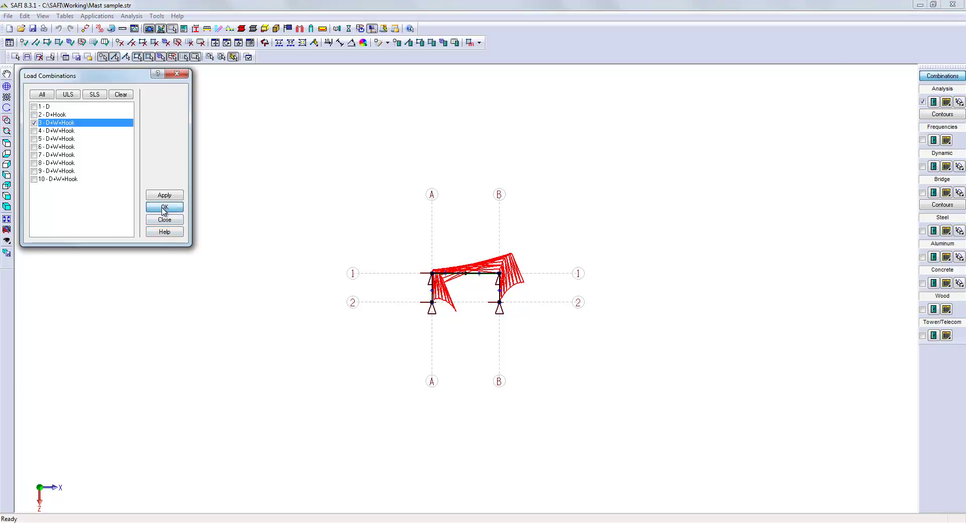
Replace the deformations with the Fx (axial) force diagrams and show the mast in isometric view.
left_click(934, 102)
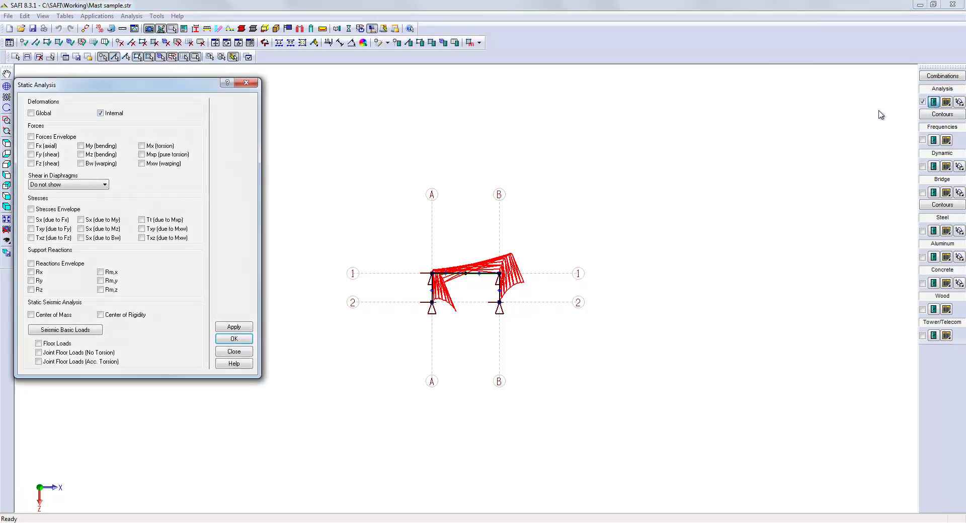
left_click(44, 146)
left_click(233, 327)
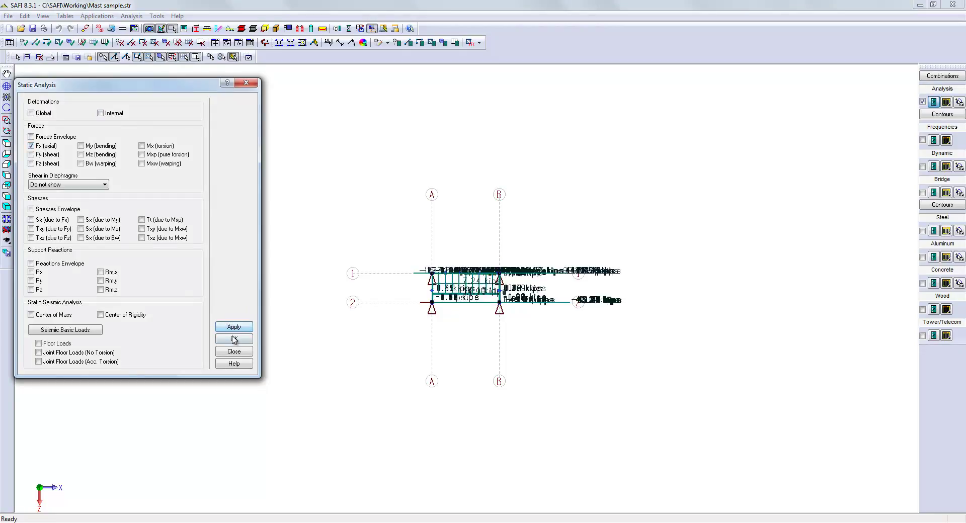
left_click(233, 339)
left_click(8, 208)
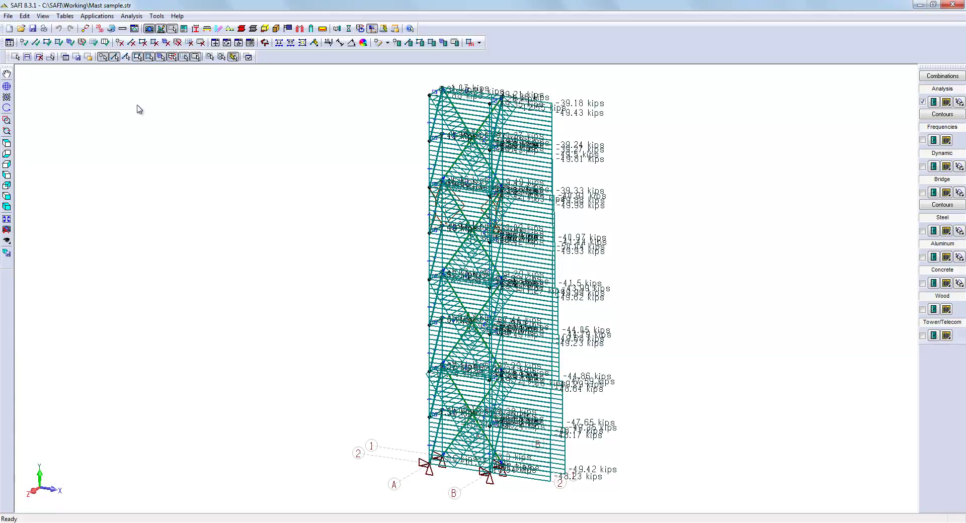
Set the display scale of the members' axial force results to 50 kips drawn as 1 ft.
left_click(134, 29)
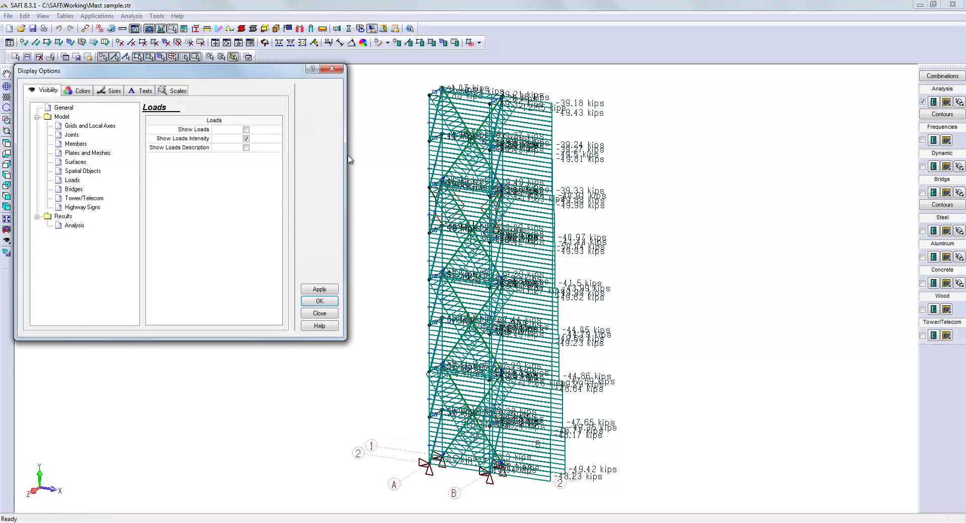
left_click(173, 91)
left_click(75, 135)
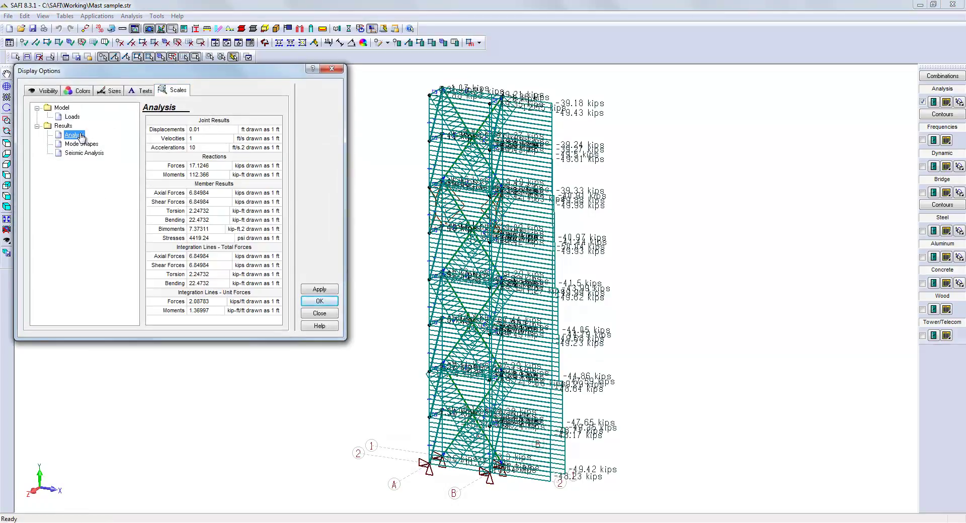
double_click(212, 192)
type("50")
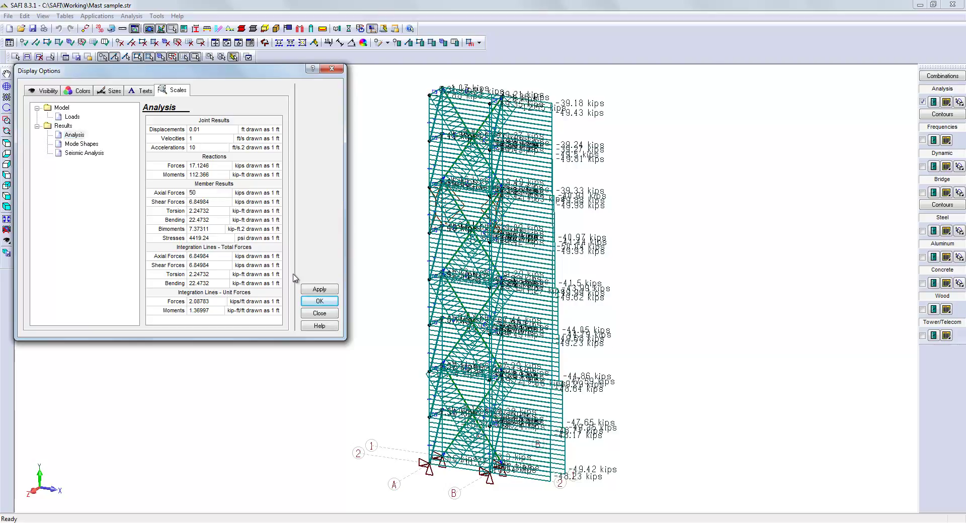
left_click(309, 290)
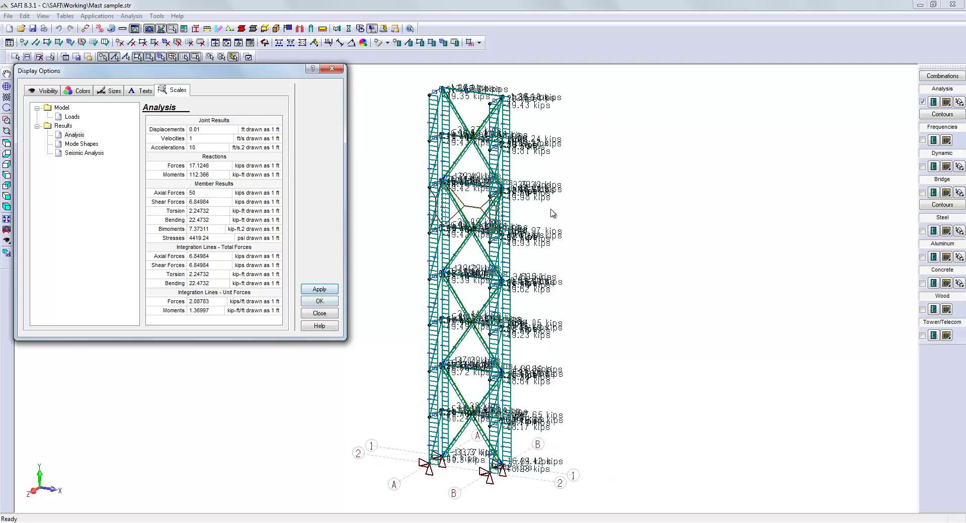
Hide the minimum/maximum value labels on the members in the analysis results display.
left_click(145, 91)
left_click(75, 198)
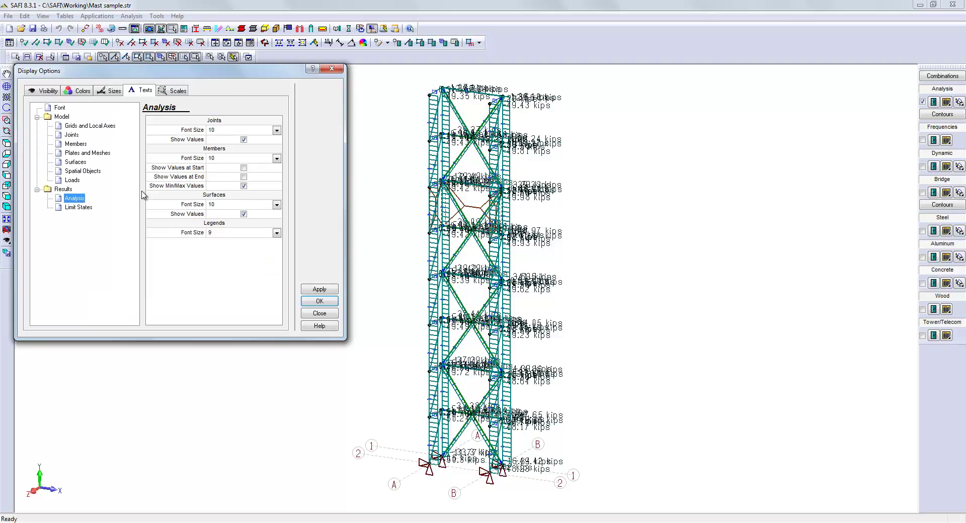
left_click(244, 186)
left_click(320, 290)
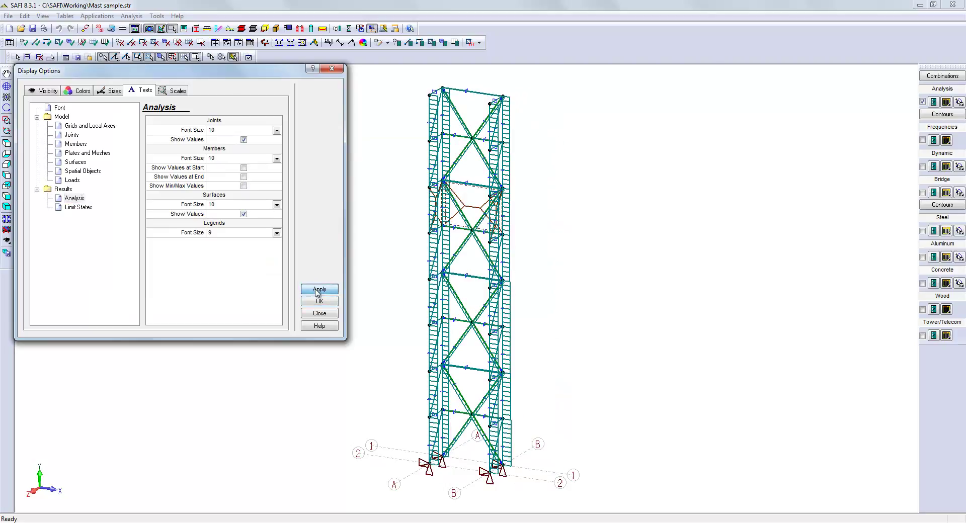
left_click(320, 301)
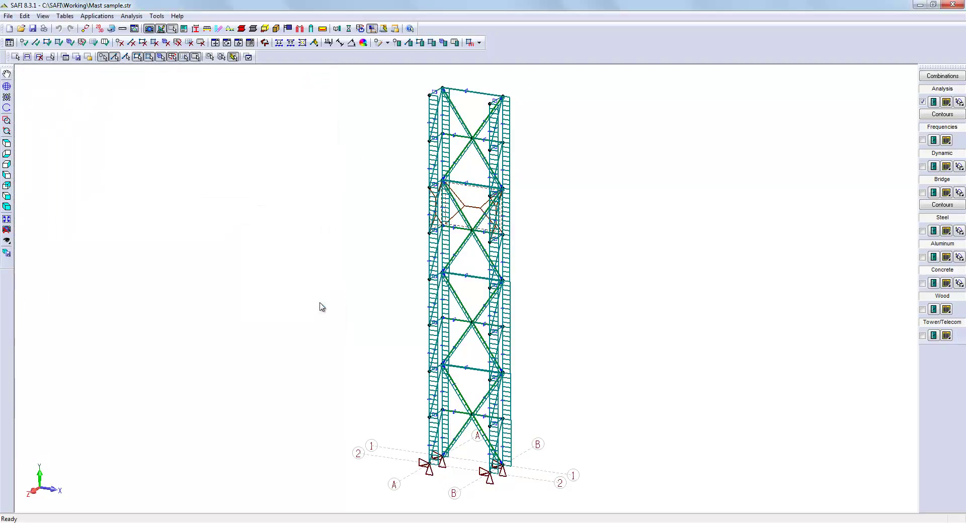
Turn off the analysis results display and confirm AISC-ASD-89 as the steel design standard.
left_click(922, 102)
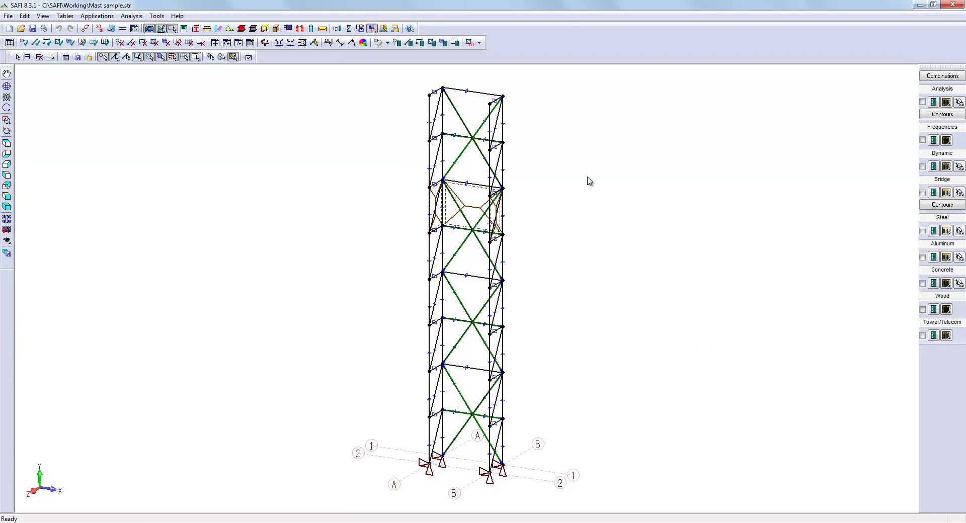
left_click(336, 30)
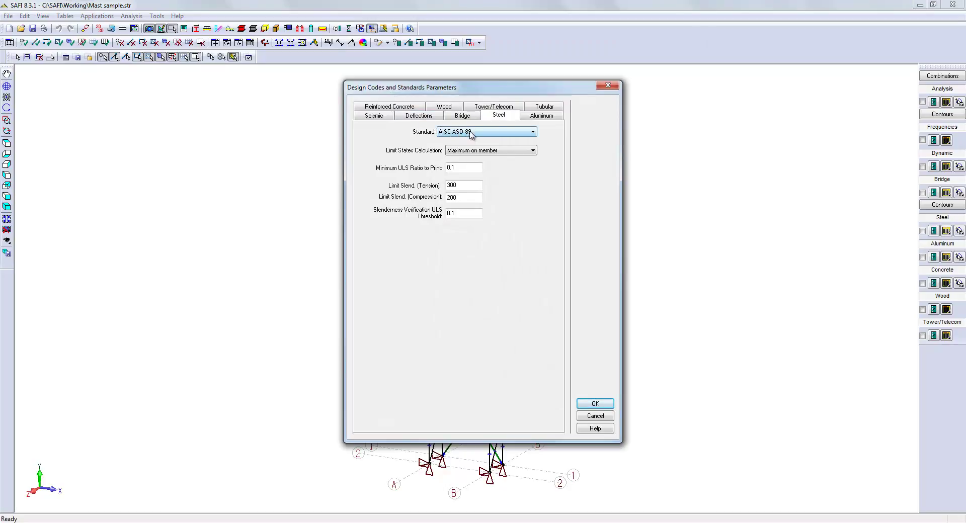
left_click(585, 403)
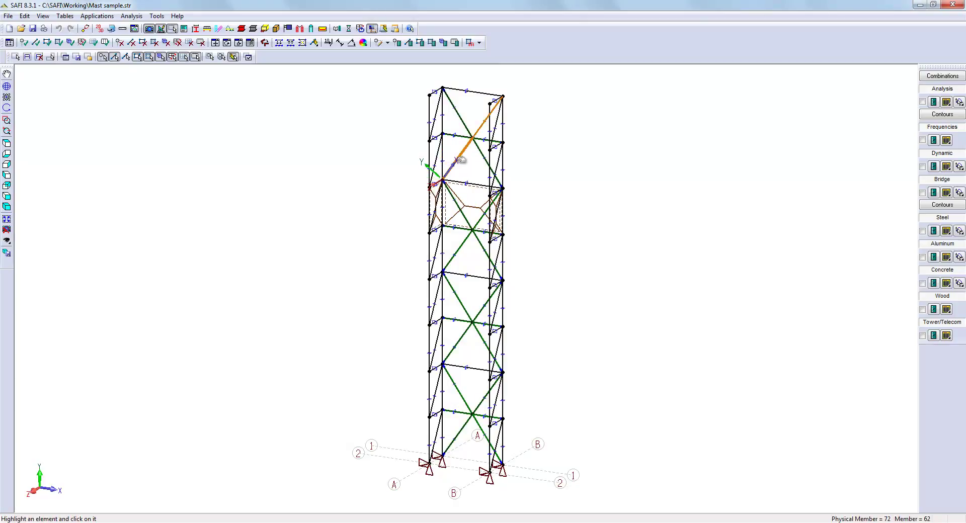
Inspect the steel design attributes of the HSS3x3x3/16 diagonal brace in the mast's uppermost panel.
left_click(459, 160)
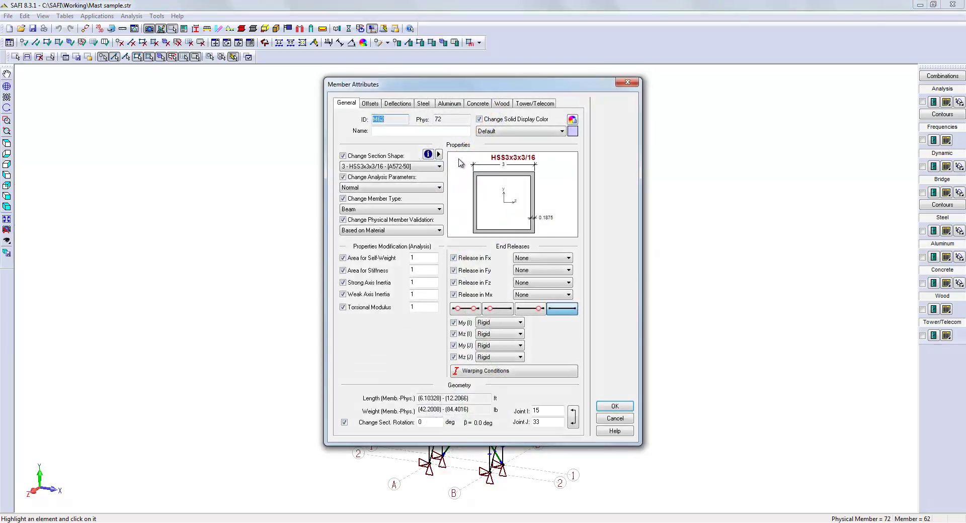
left_click(424, 103)
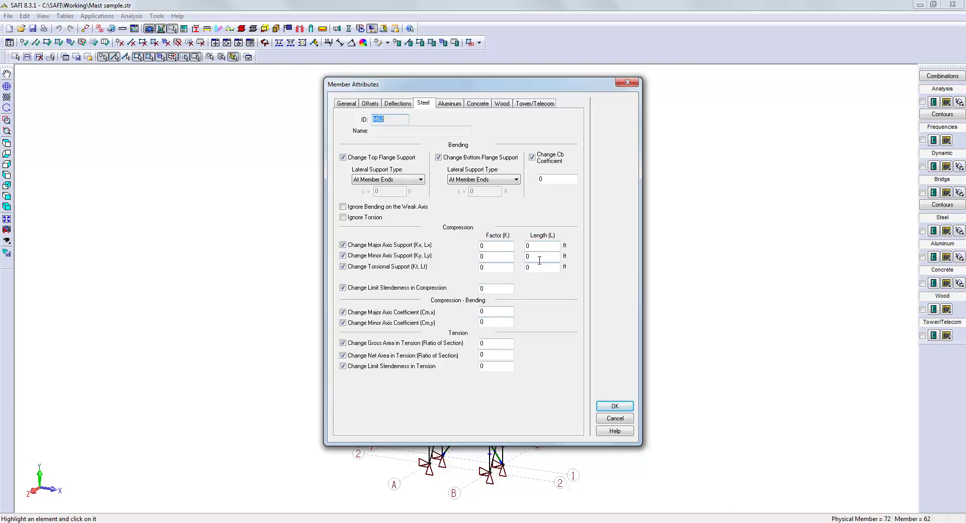
key("Return")
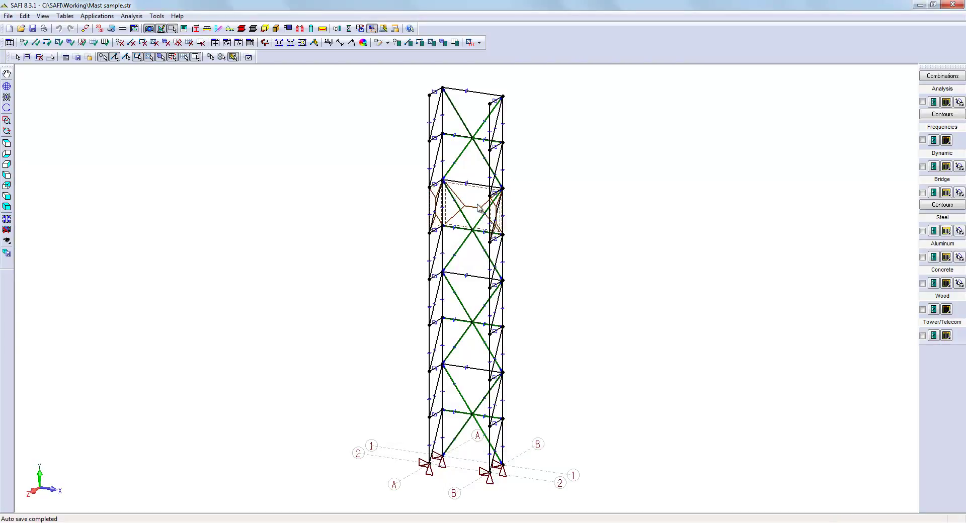
Recalculate the steel bending, compression and deflection parameters of all mast members, with torsional buckling length equal to the minimum of Lx and Ly.
left_click(462, 154)
left_click(481, 130)
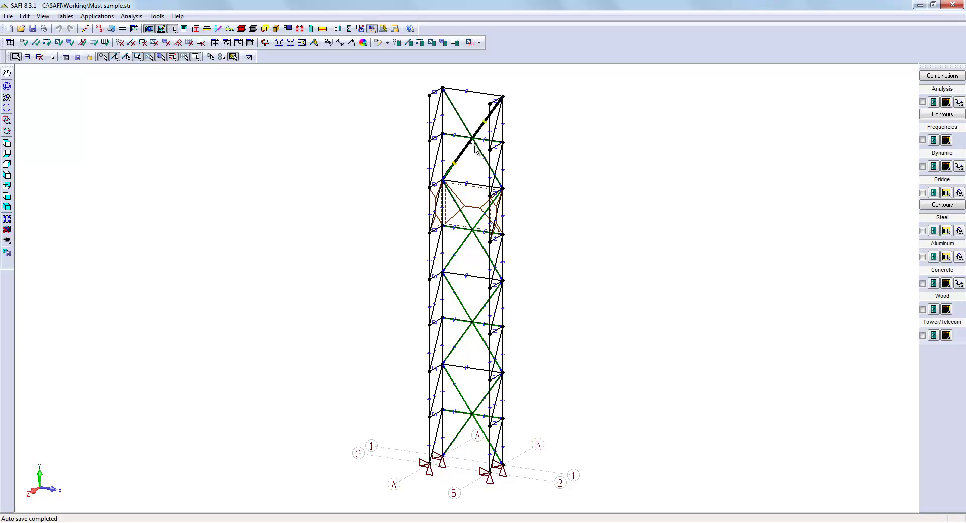
left_click_drag(409, 79, 539, 498)
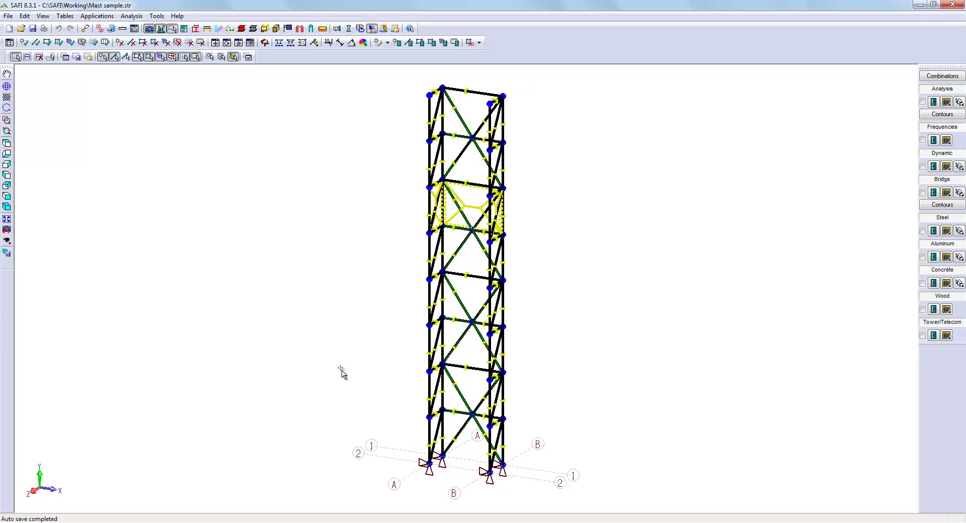
left_click(25, 16)
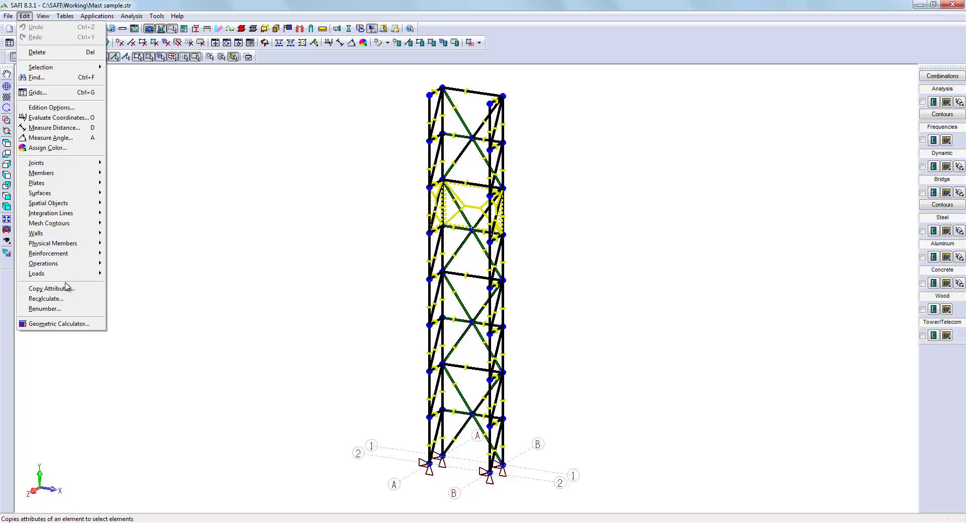
left_click(66, 302)
left_click(359, 220)
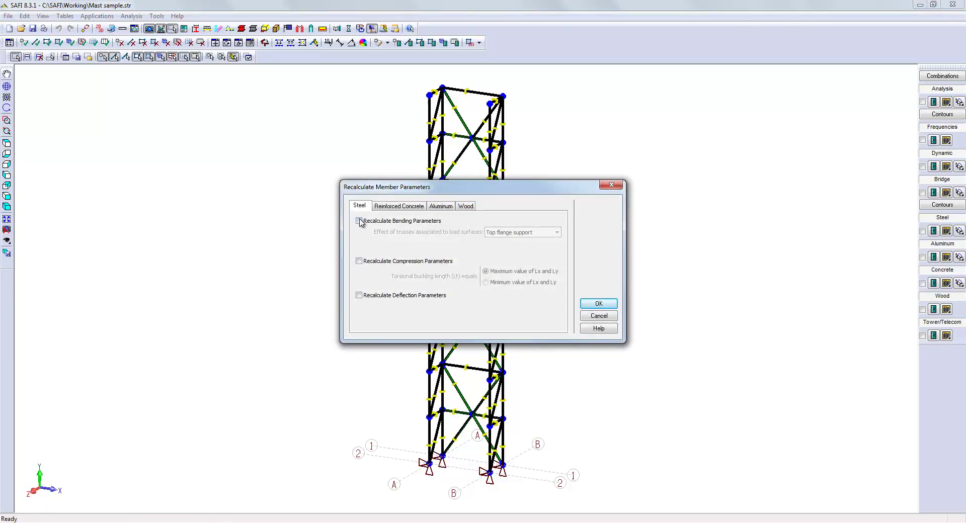
left_click(359, 261)
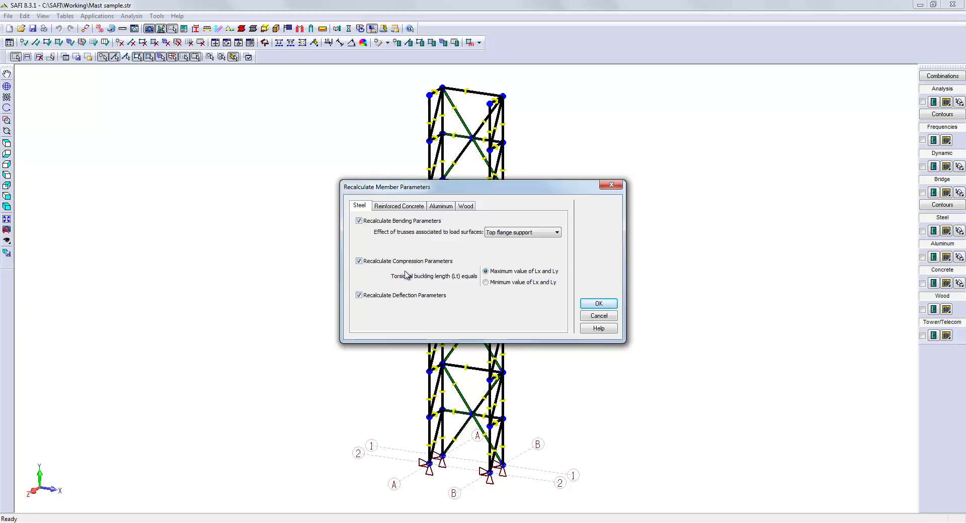
left_click(486, 283)
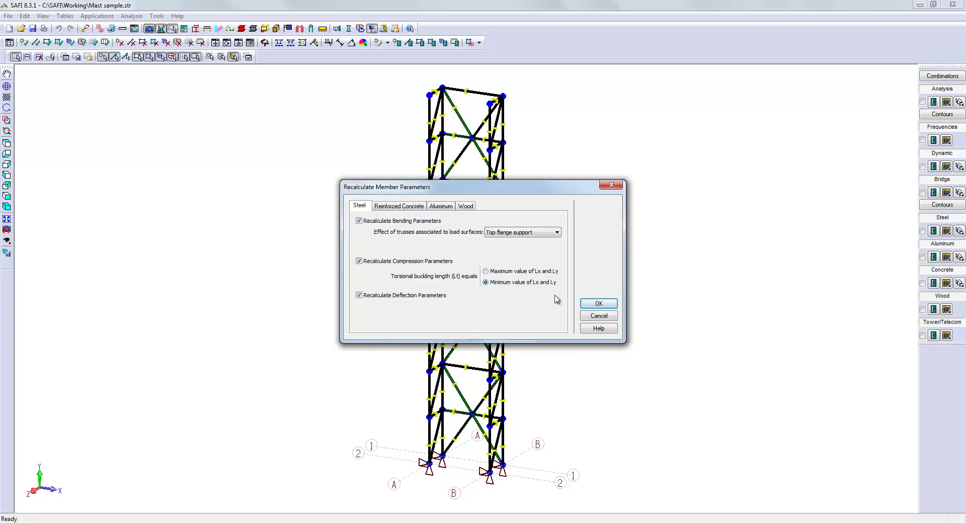
left_click(591, 304)
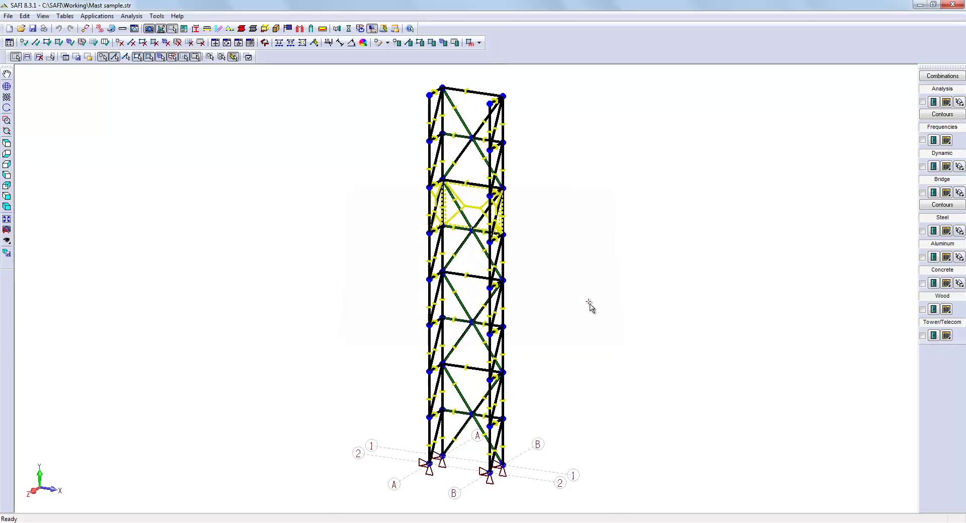
key("Escape")
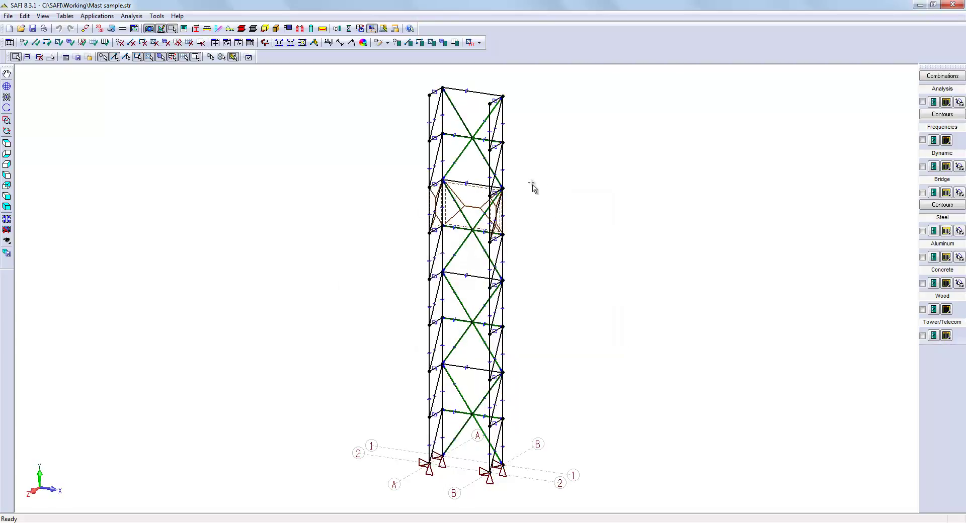
Check the recalculated flange support and compression lengths of the uppermost diagonal brace.
double_click(462, 157)
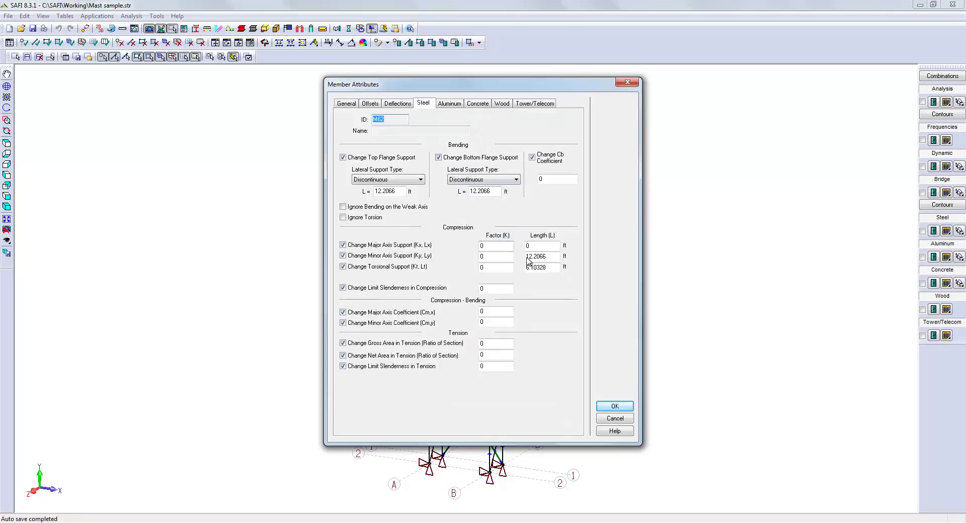
left_click_drag(547, 257, 508, 264)
left_click(609, 406)
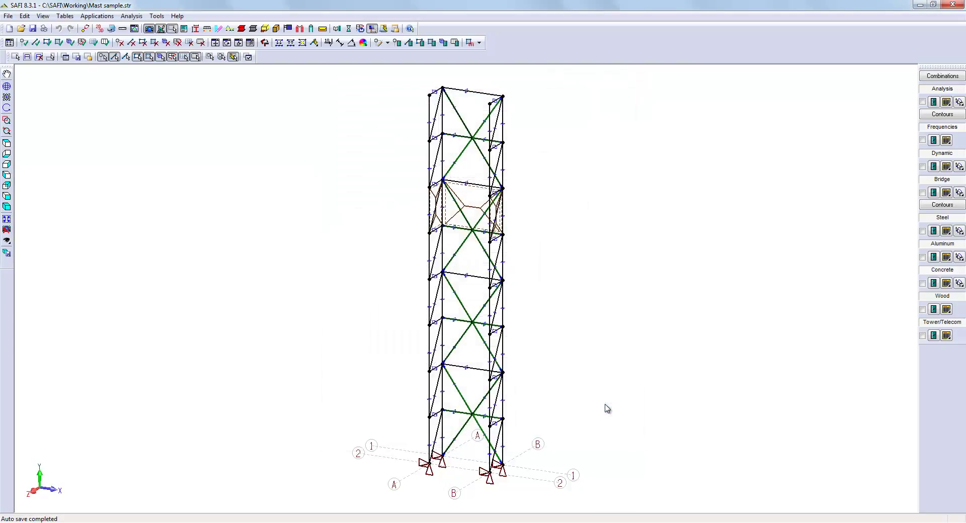
Examine the steel compression support lengths of the topmost column segment at grid A-2.
left_click(407, 42)
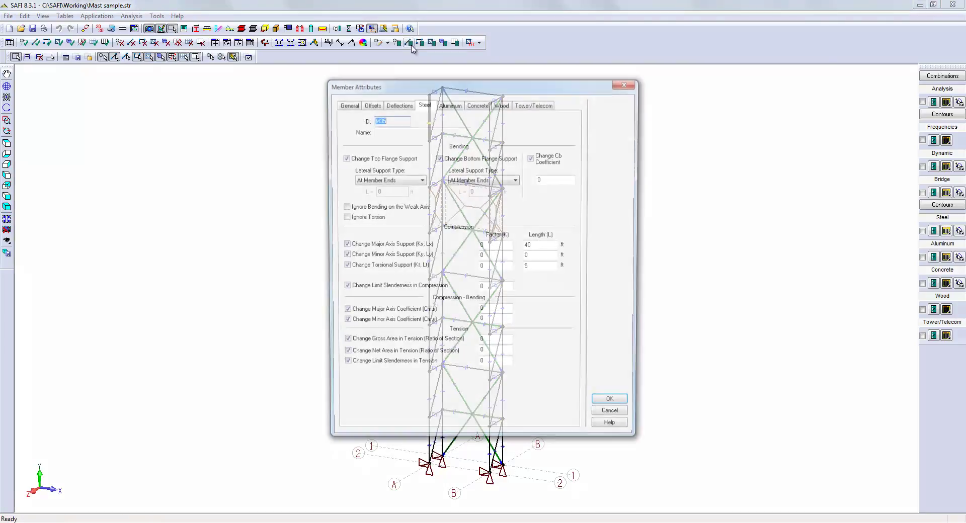
left_click_drag(462, 84, 665, 86)
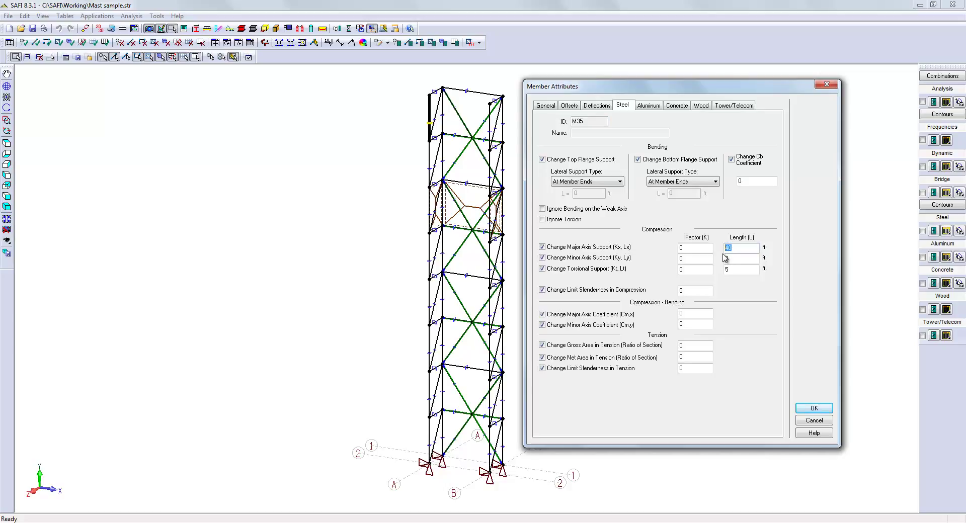
left_click(819, 409)
Set the major axis support length Lx to 10 ft for all column members on grid line 2.
left_click(6, 143)
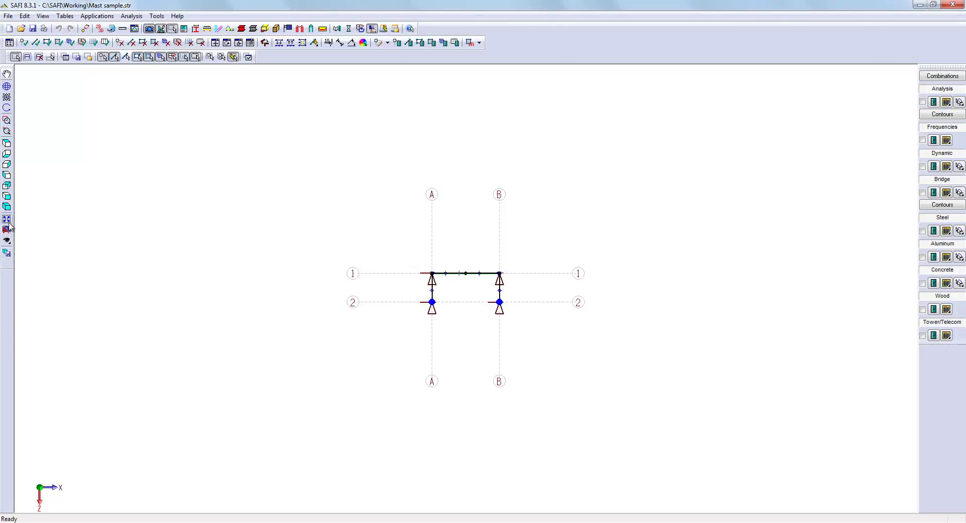
left_click(7, 207)
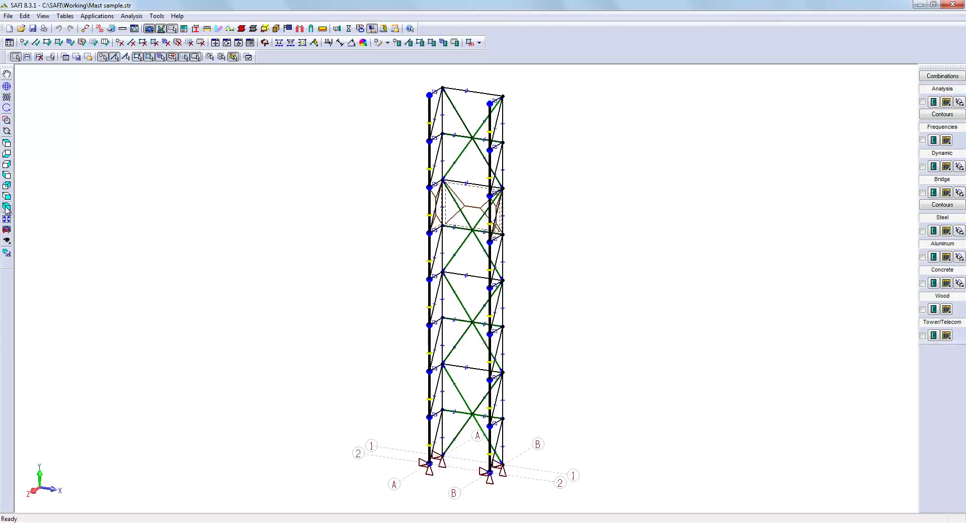
left_click(409, 43)
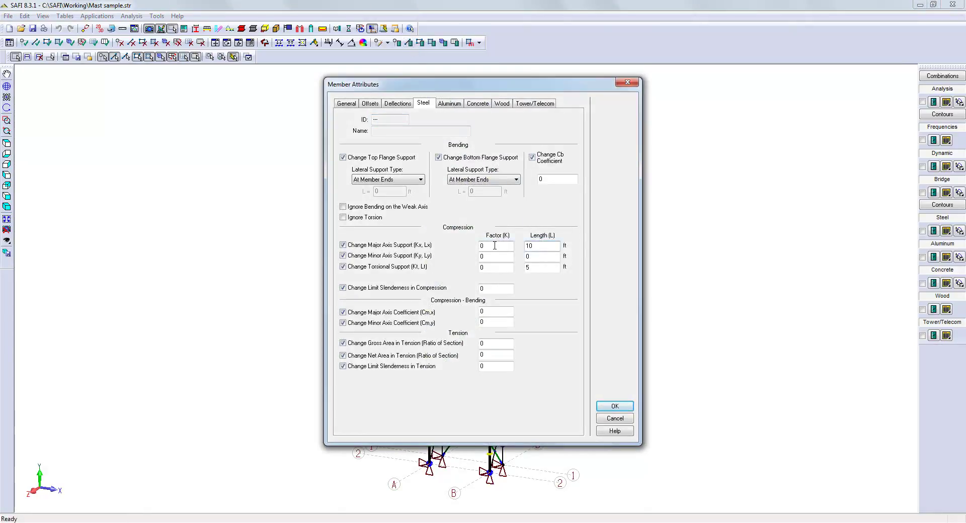
left_click_drag(559, 84, 709, 84)
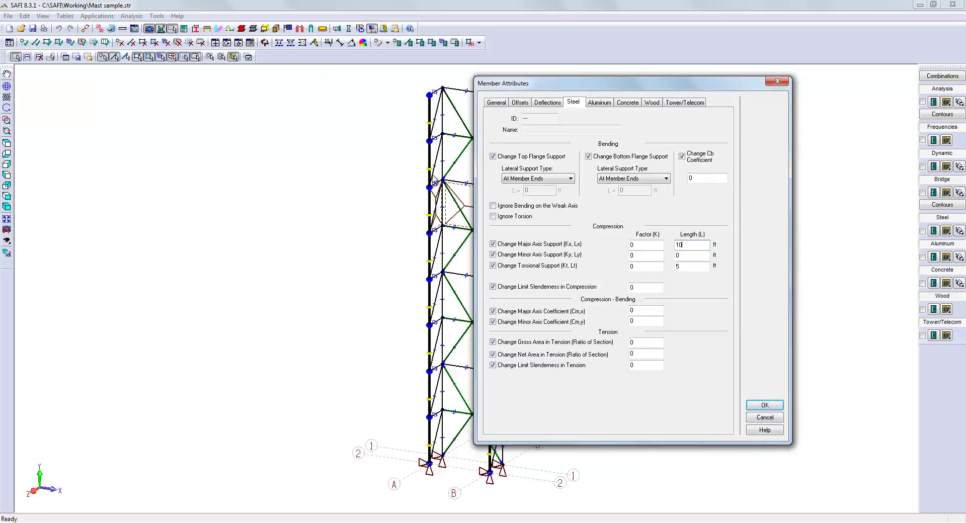
left_click(768, 406)
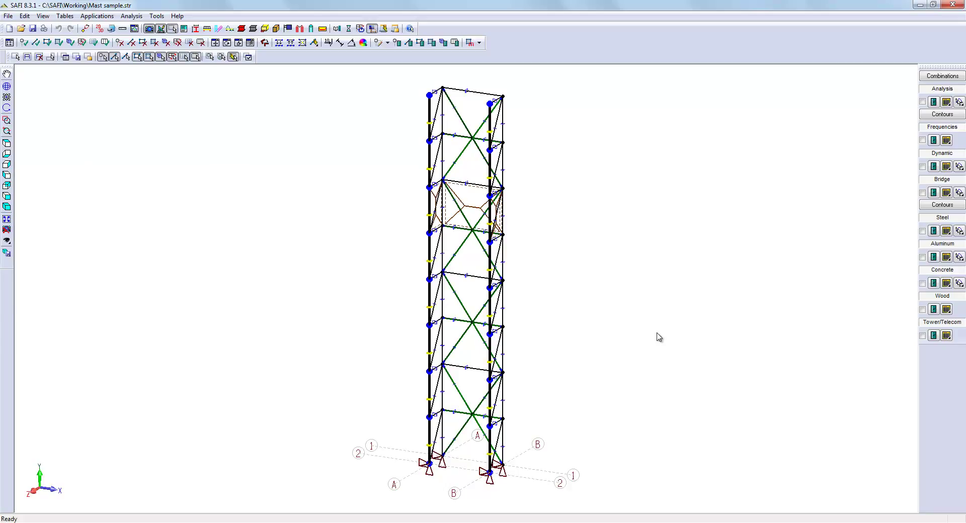
left_click_drag(658, 367, 675, 399)
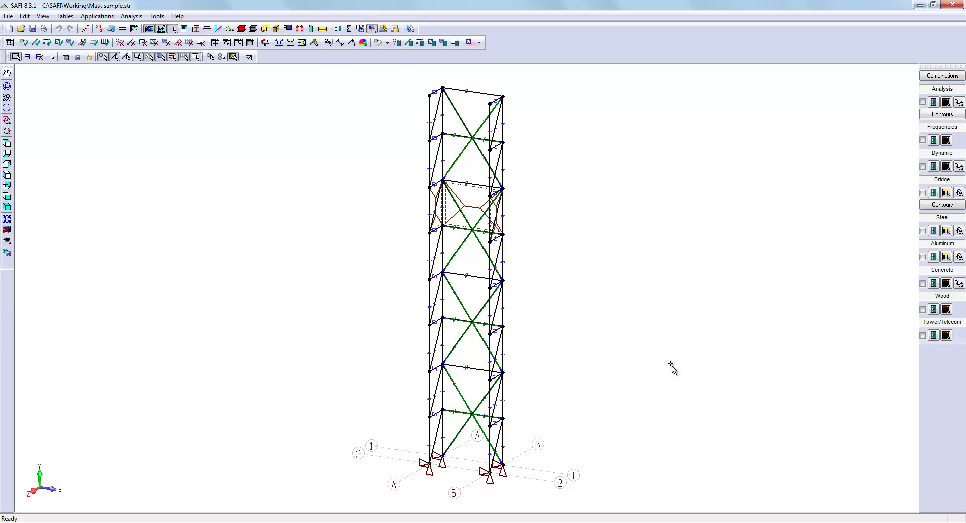
Run the static linear analysis with the Verification - Steel design option.
left_click(348, 28)
left_click(523, 144)
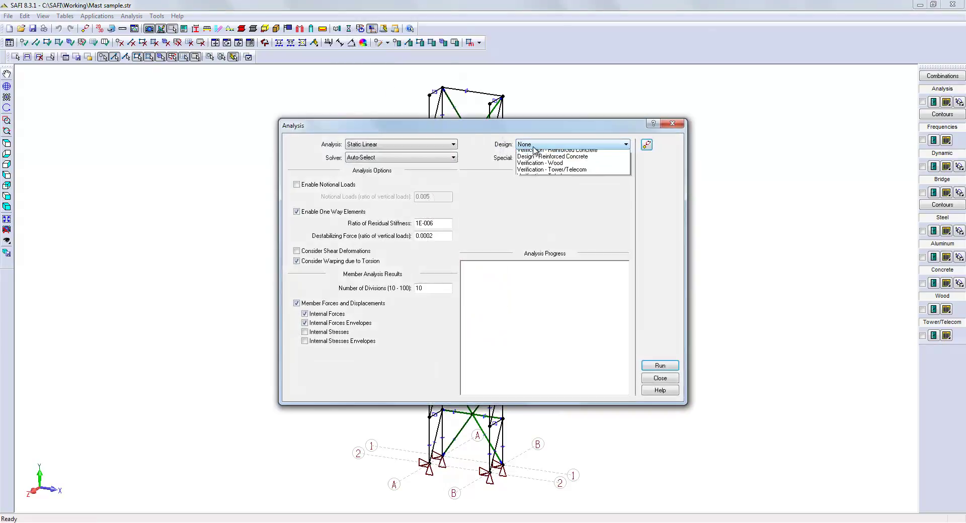
left_click(552, 160)
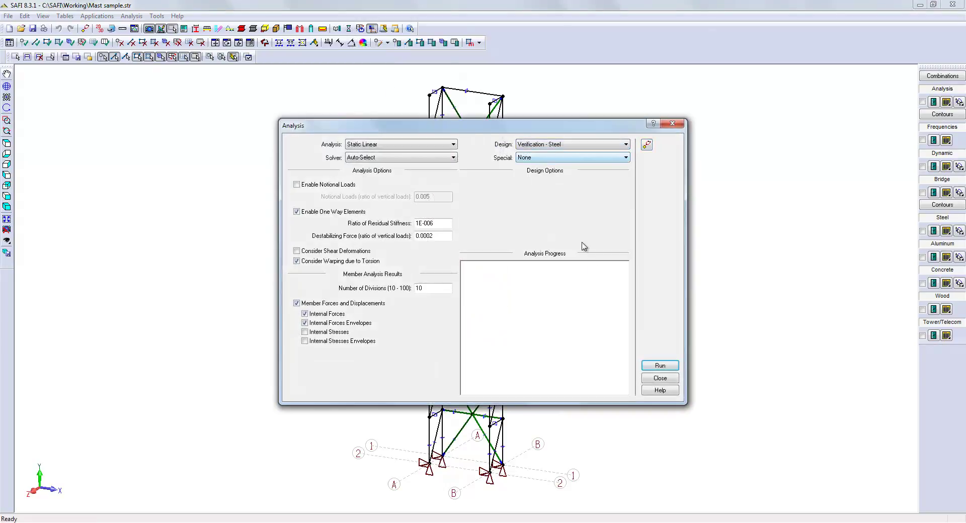
left_click(653, 366)
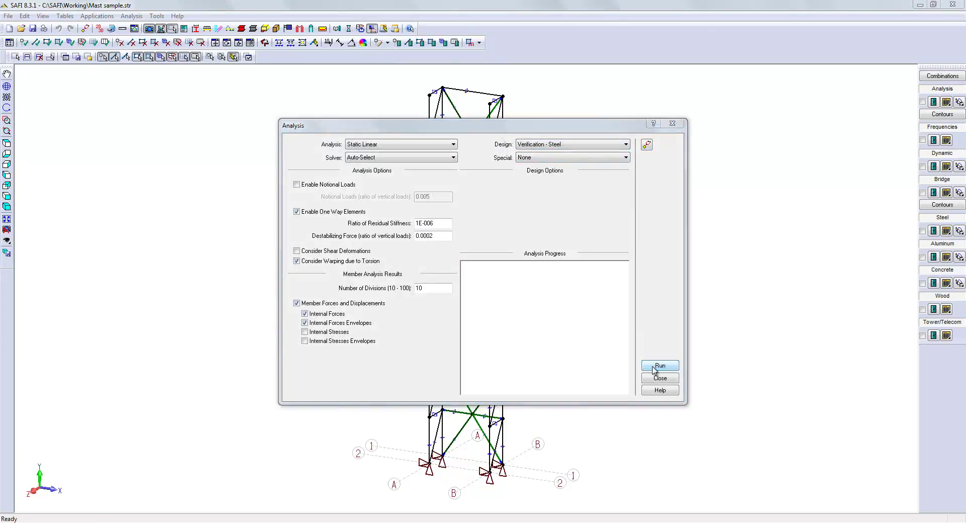
left_click(473, 308)
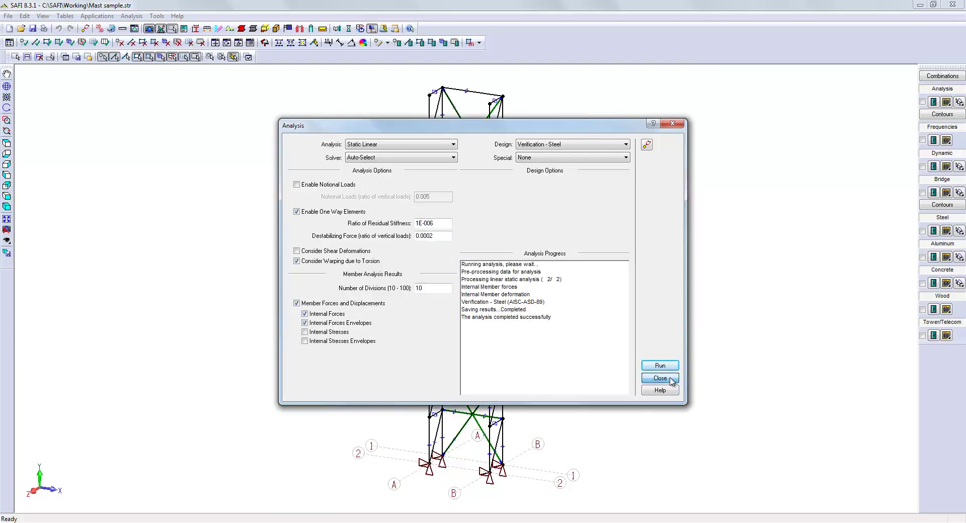
Show the steel limit state results on the mast for all load combinations.
left_click(660, 378)
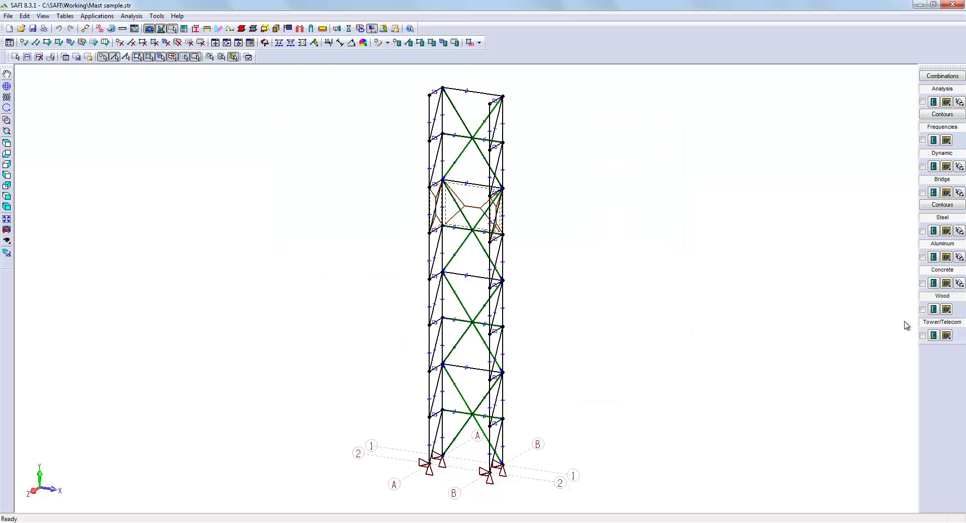
left_click(922, 232)
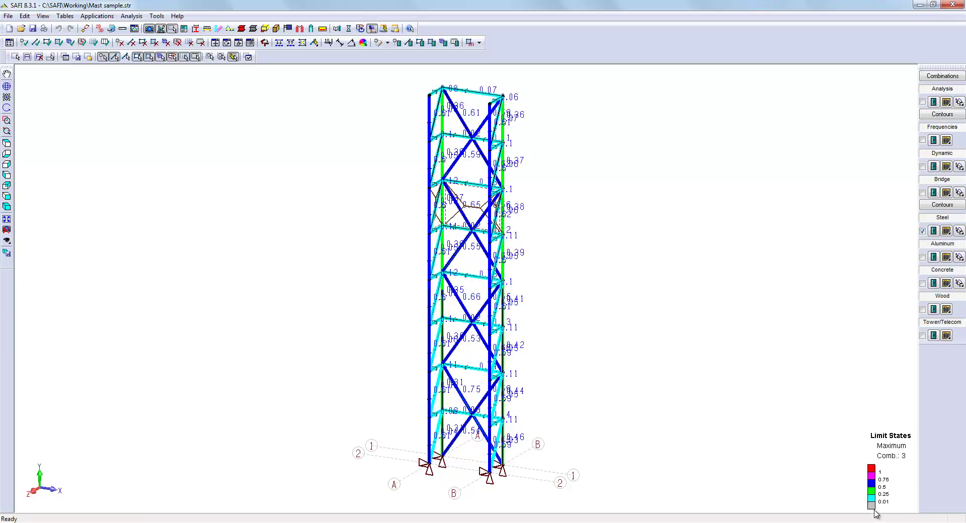
left_click(944, 79)
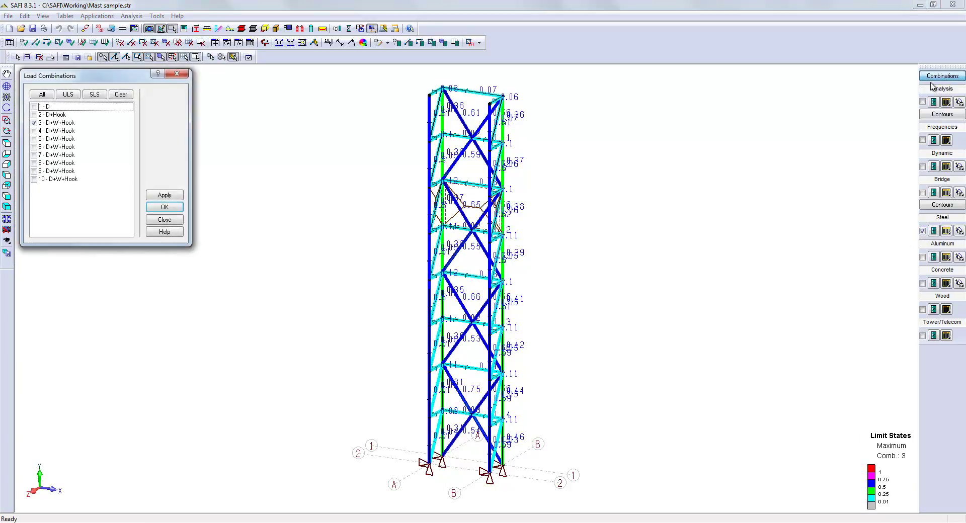
left_click(44, 95)
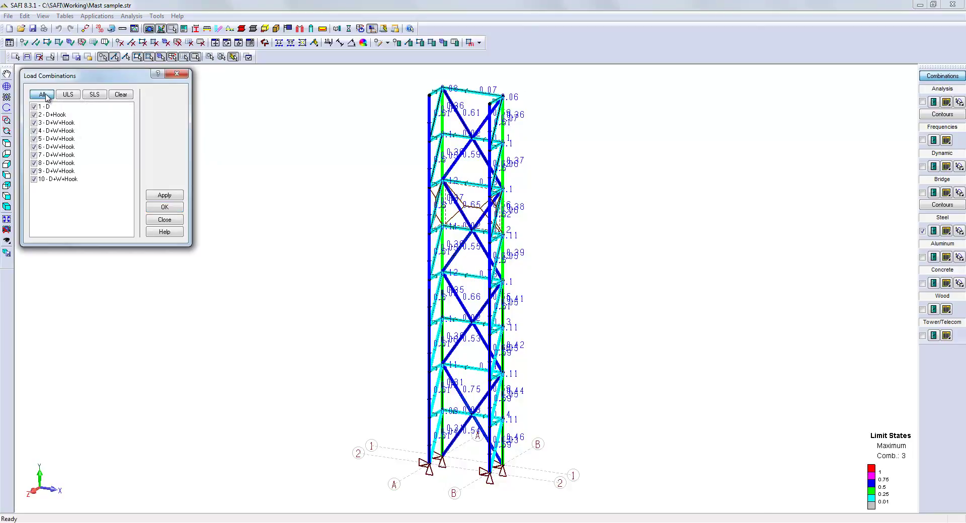
left_click(166, 200)
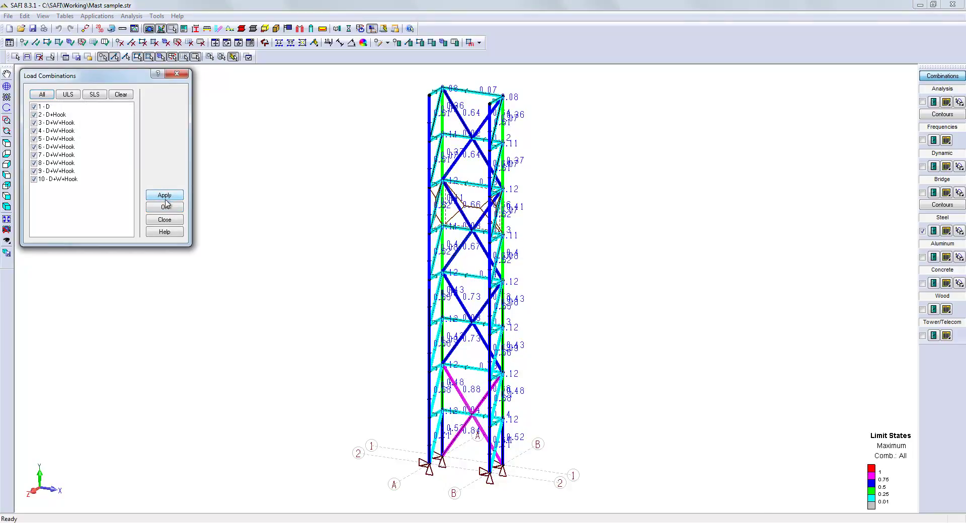
left_click(166, 207)
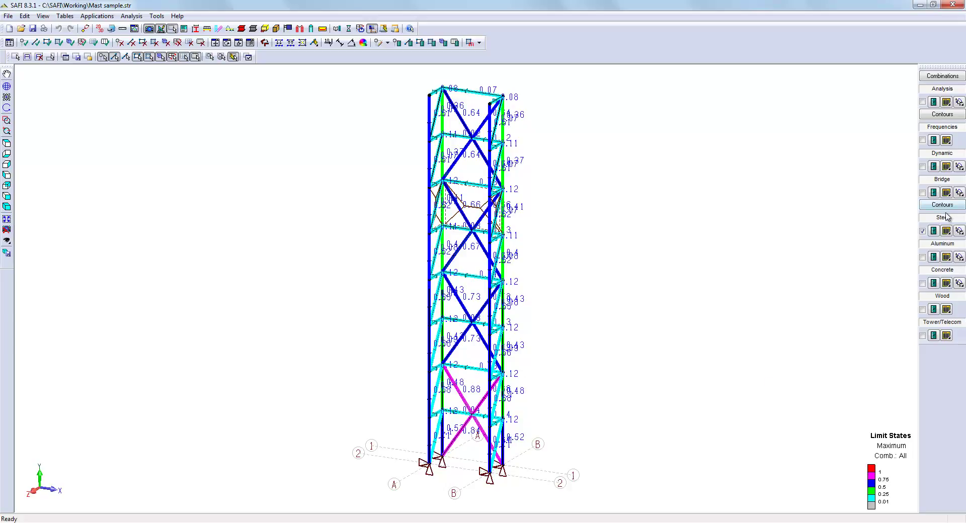
Preview the steel results with a minimum displayed limit state of 0.5, and reset that minimum to 0.
left_click(934, 232)
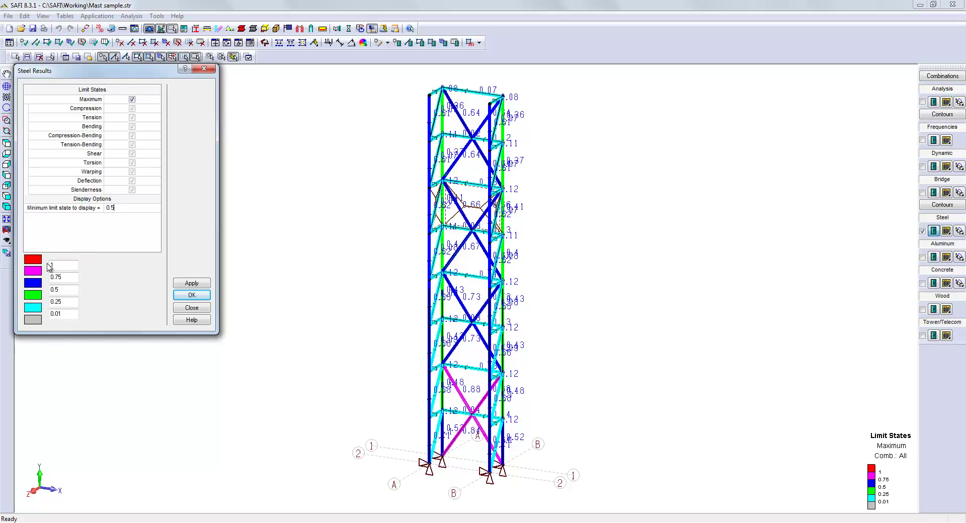
left_click(186, 285)
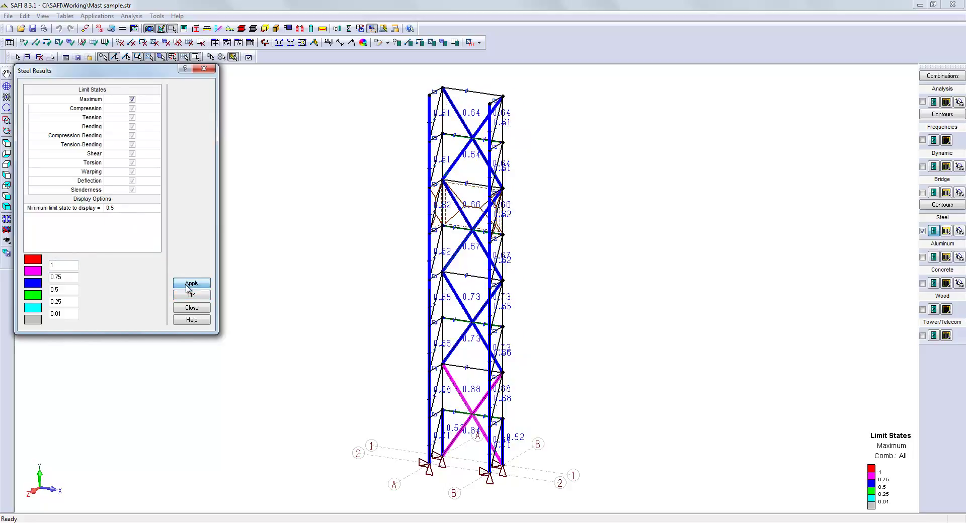
left_click(109, 208)
type("0")
left_click(190, 295)
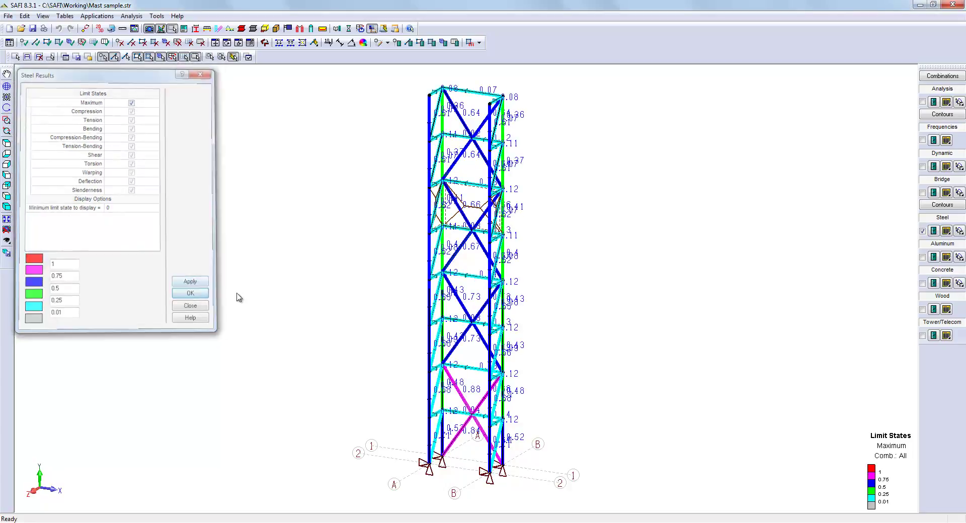
Open the steel limit states summary of the lowest diagonal brace near support A-1 for all load combinations.
left_click(6, 122)
left_click_drag(362, 340, 525, 503)
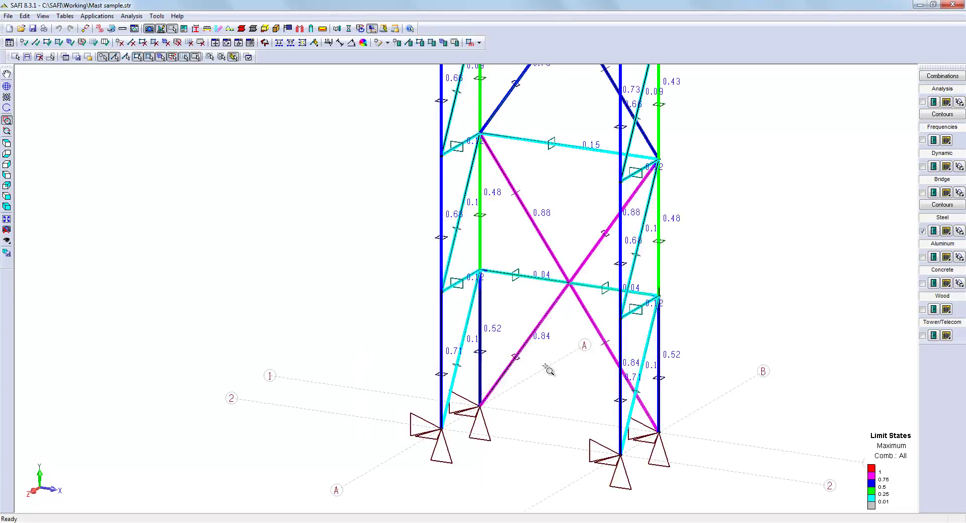
key("Escape")
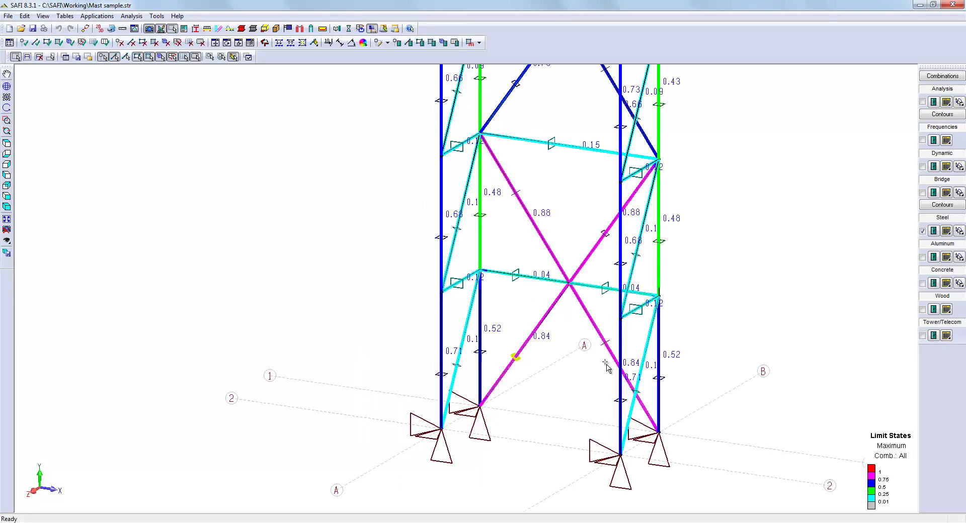
left_click(946, 231)
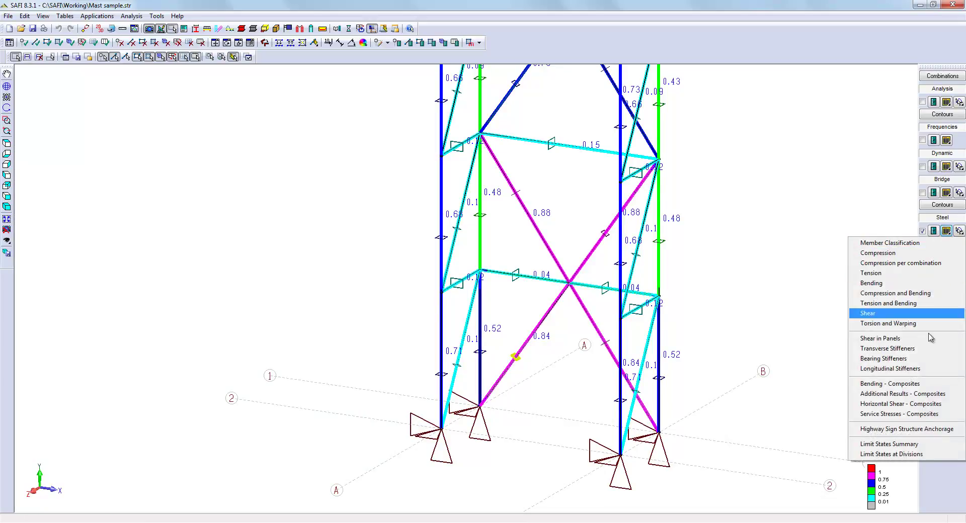
left_click(908, 445)
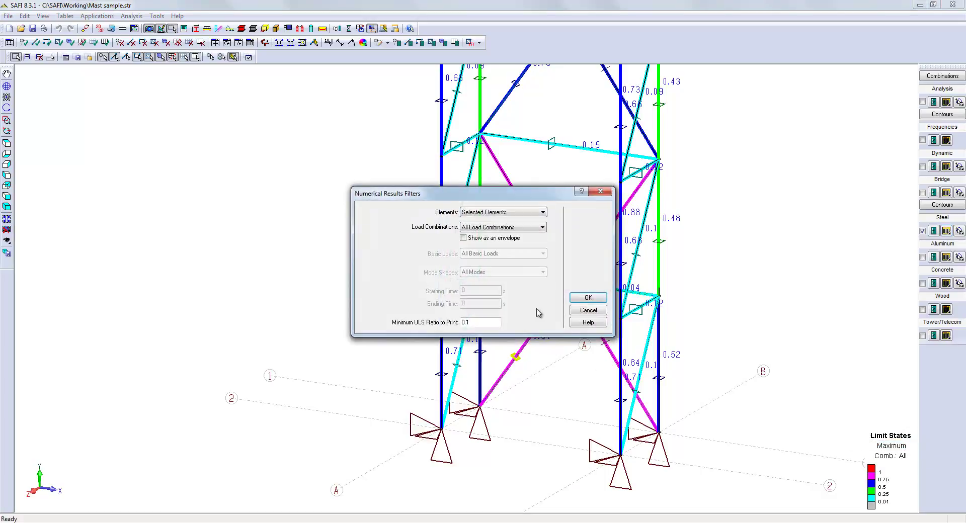
left_click(587, 297)
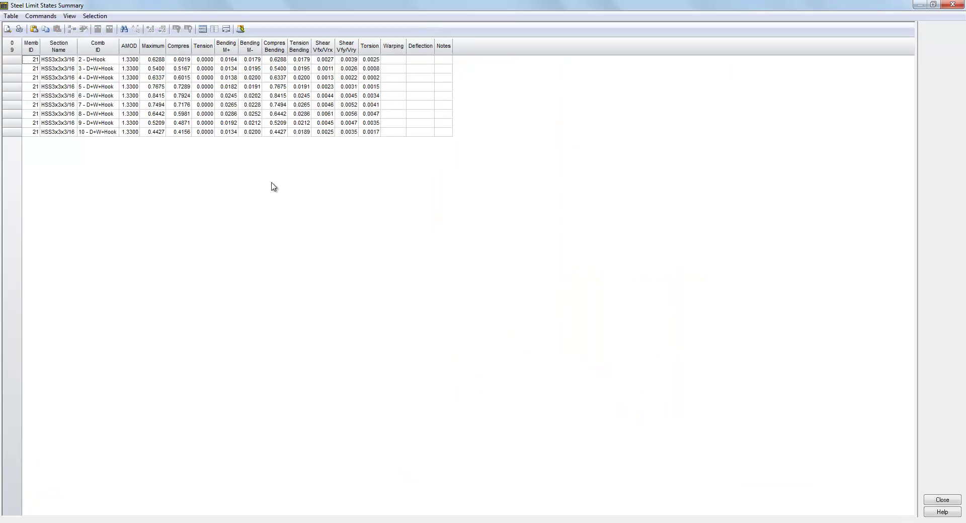
Sort the summary by maximum ratio and examine the compression, bending and combined ratios of the most critical combination.
left_click(157, 48)
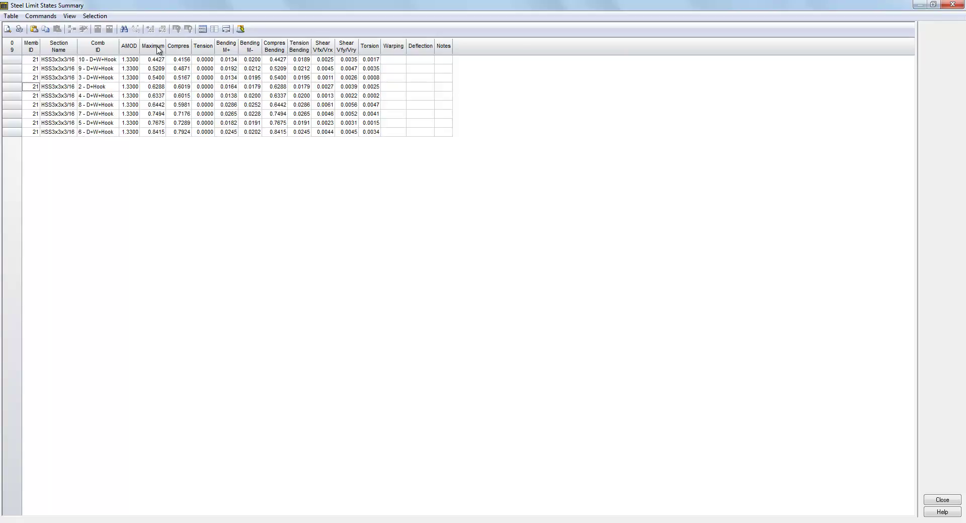
left_click(155, 134)
left_click(93, 134)
left_click(182, 135)
left_click(230, 135)
left_click(255, 137)
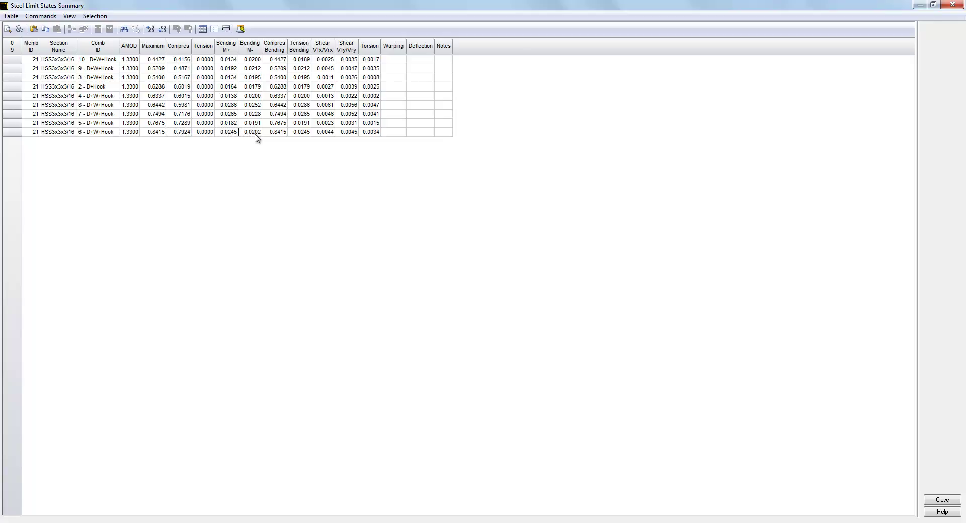
left_click(280, 134)
left_click(932, 501)
left_click(932, 500)
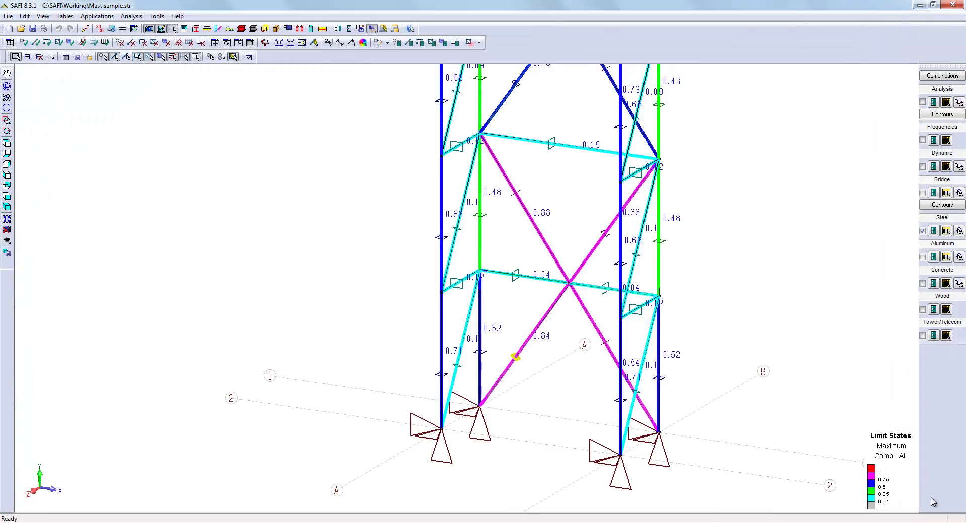
Examine the allowable stress, compressive resistance and actual stress of the selected brace in its compression limit states table.
left_click(946, 231)
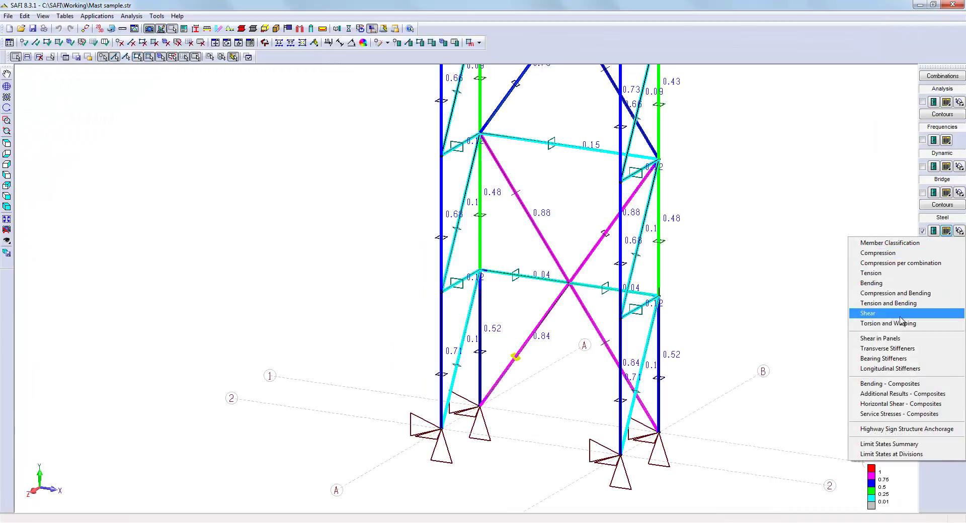
left_click(899, 256)
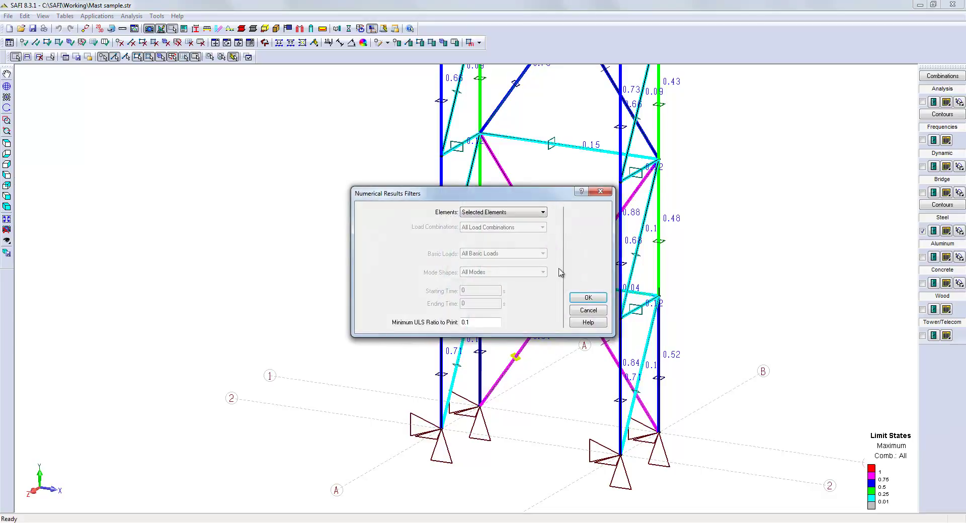
left_click(587, 298)
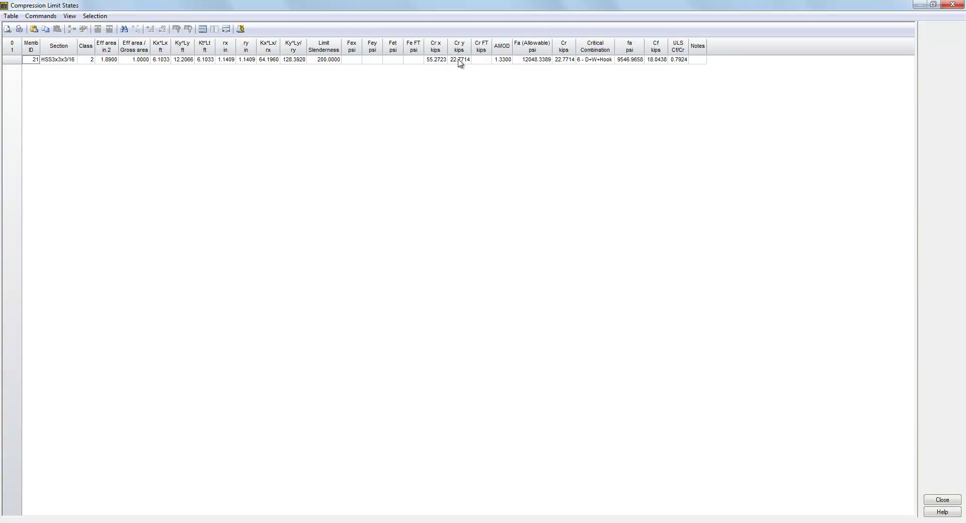
left_click(545, 60)
left_click(564, 61)
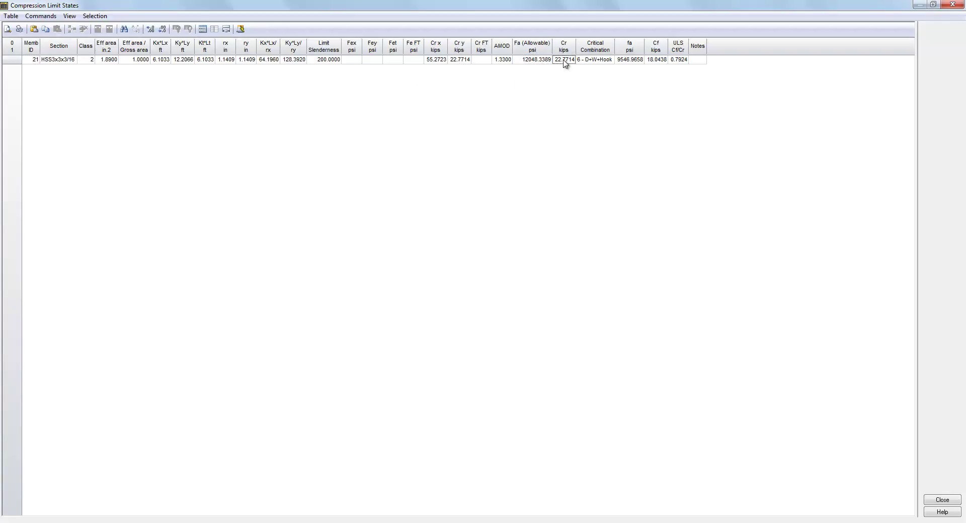
left_click(625, 61)
left_click(940, 500)
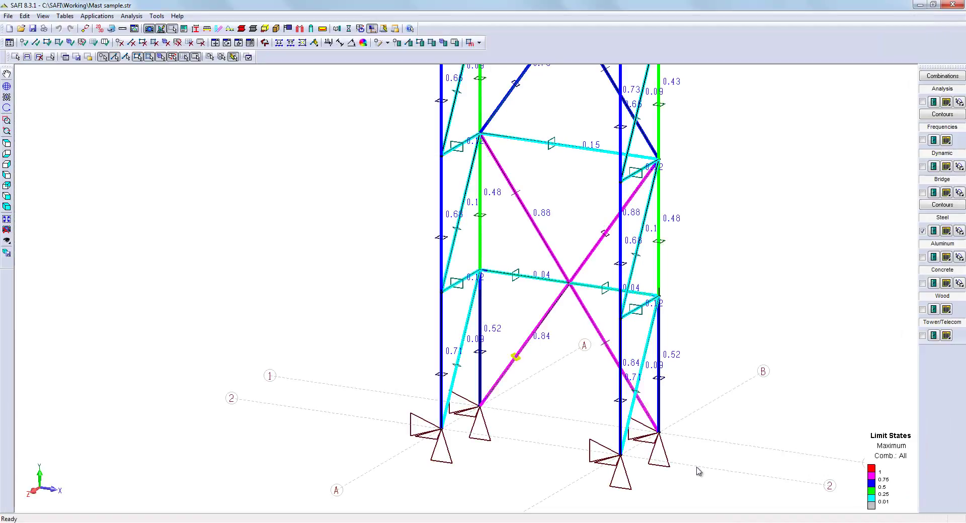
Try to display the steel Limit States at Divisions diagram.
left_click(946, 232)
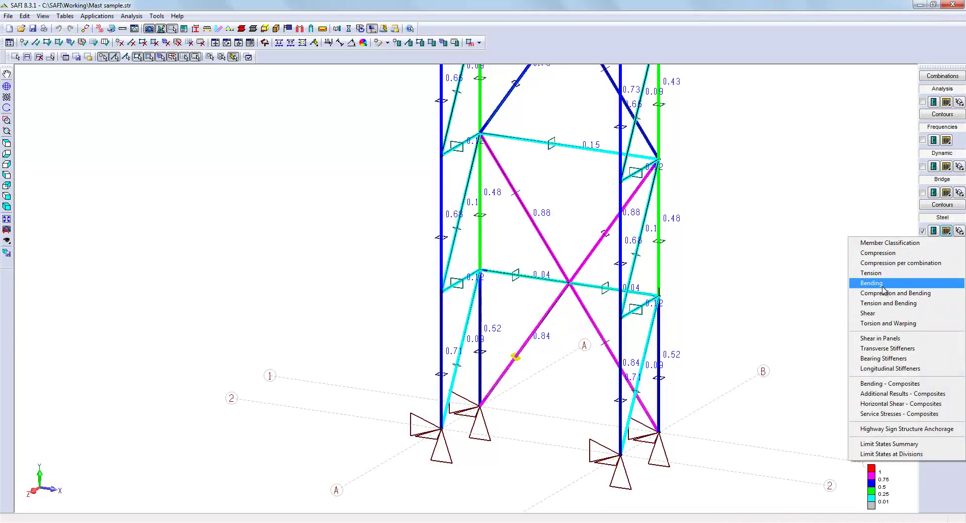
left_click(811, 295)
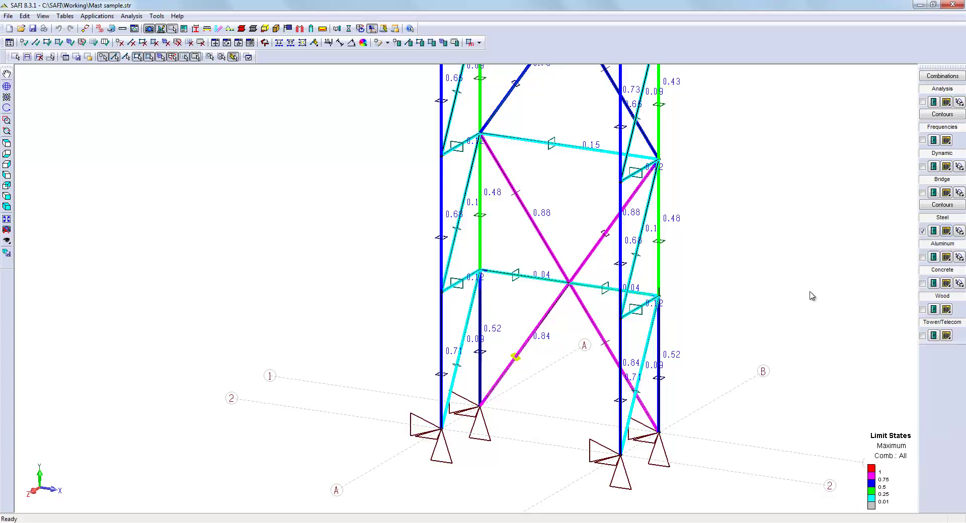
left_click(961, 236)
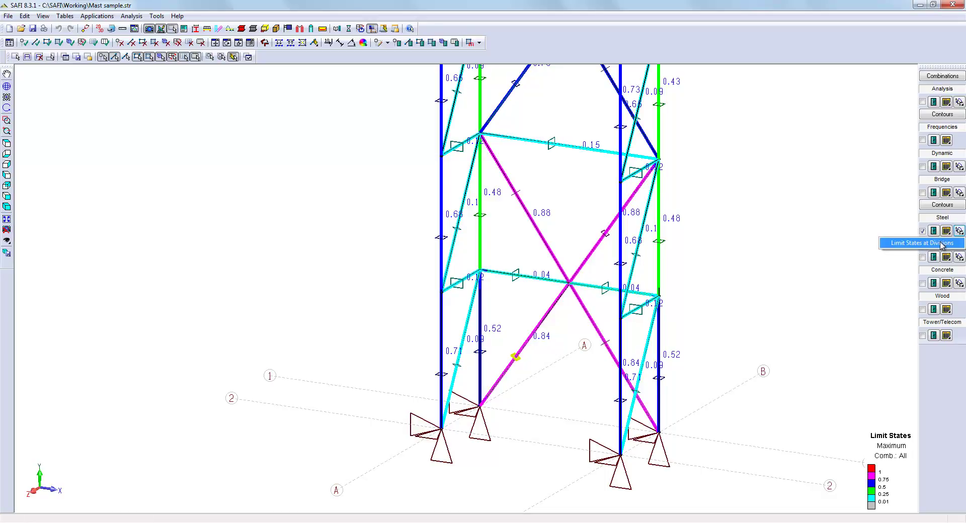
left_click(941, 243)
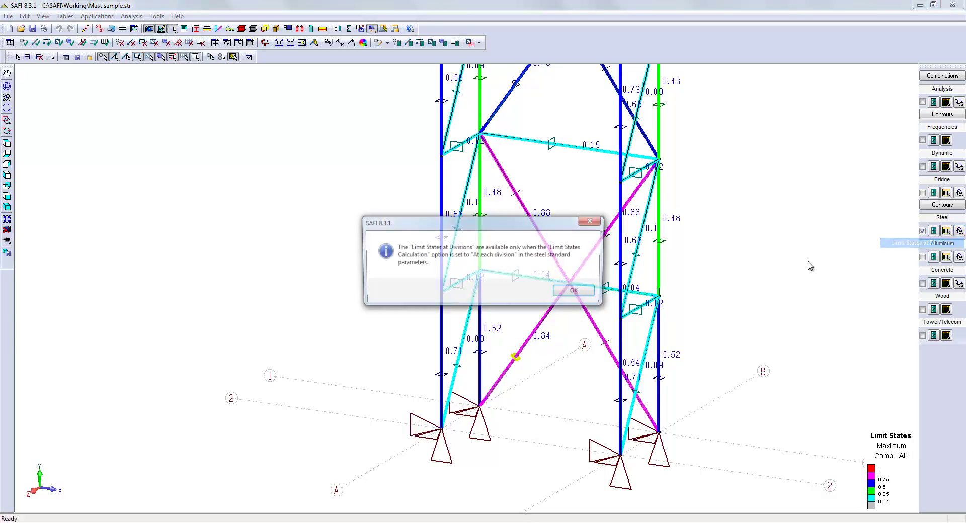
left_click(574, 292)
Set the Limit States Calculation of the AISC-ASD-89 steel standard parameters to At each division.
left_click(336, 29)
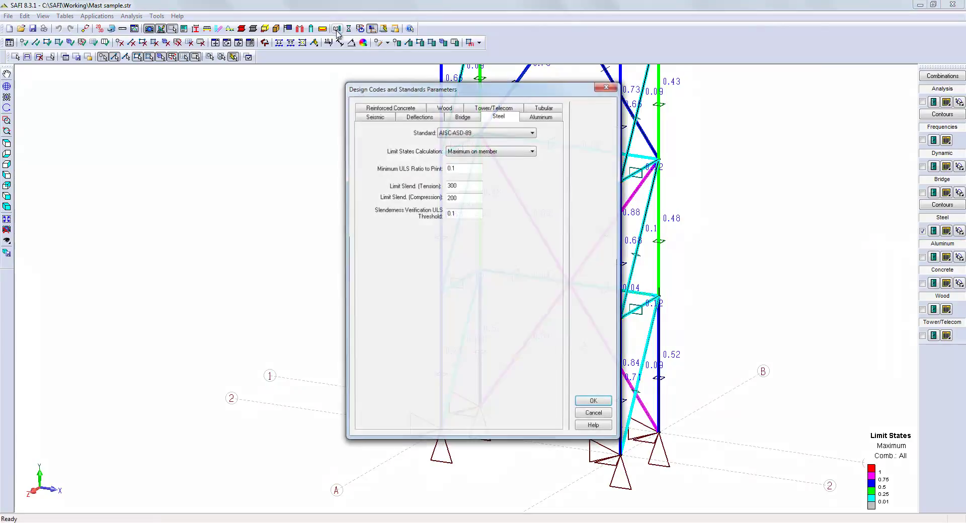
left_click(470, 151)
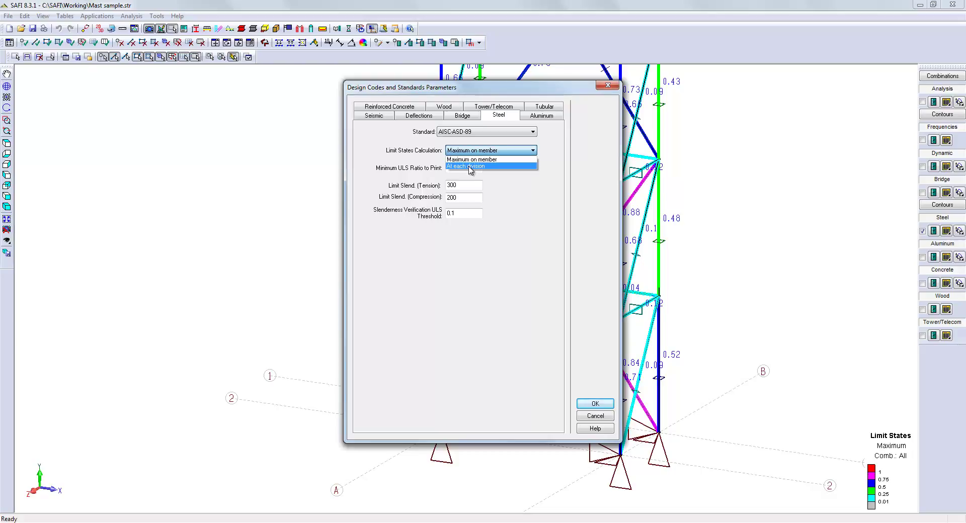
left_click(469, 167)
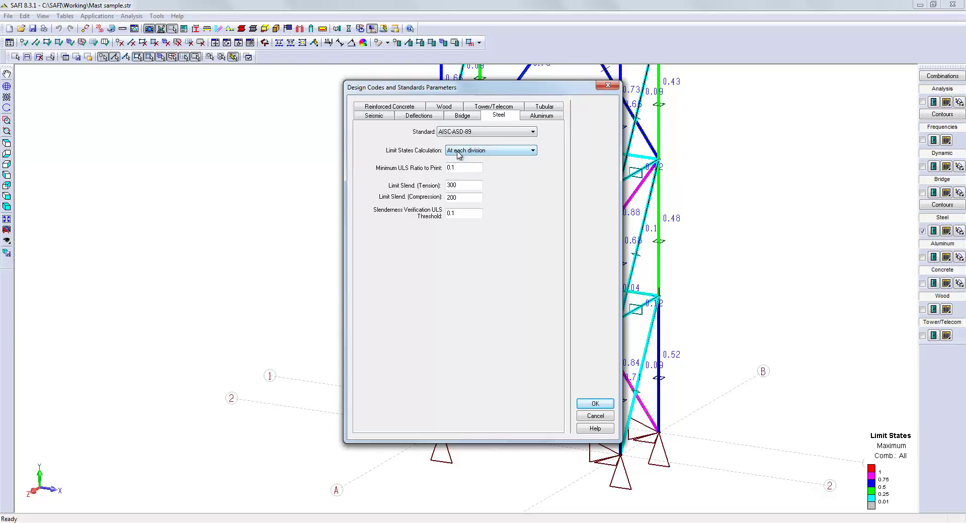
left_click(593, 404)
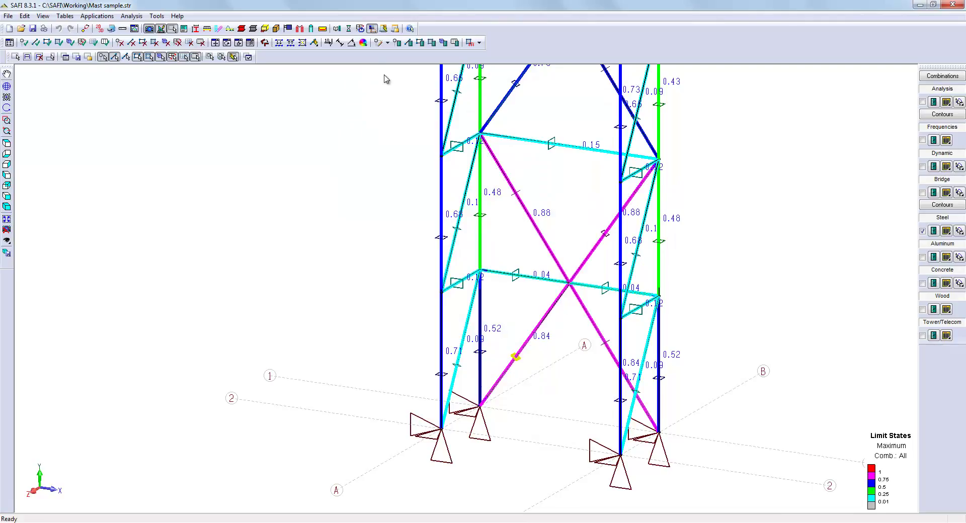
Rerun the static linear analysis with the Verification - Steel design option, saving the model changes.
left_click(337, 29)
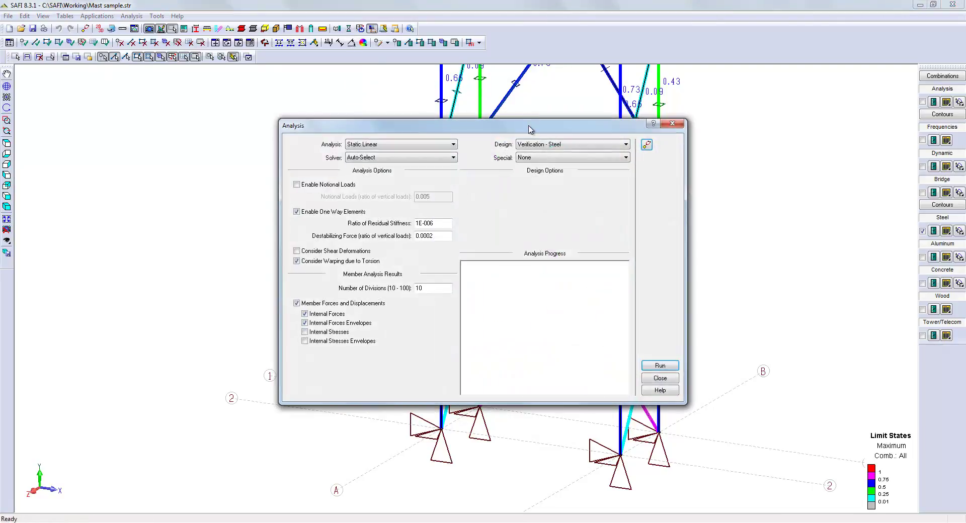
left_click(645, 365)
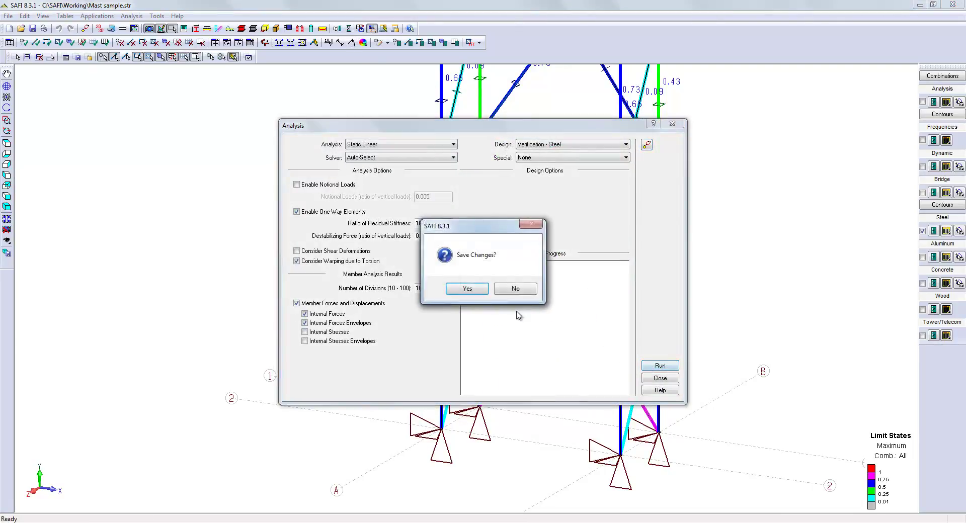
left_click(468, 289)
left_click(647, 379)
Display the maximum limit states at divisions along the lowest diagonal brace for the combination envelope.
left_click(957, 231)
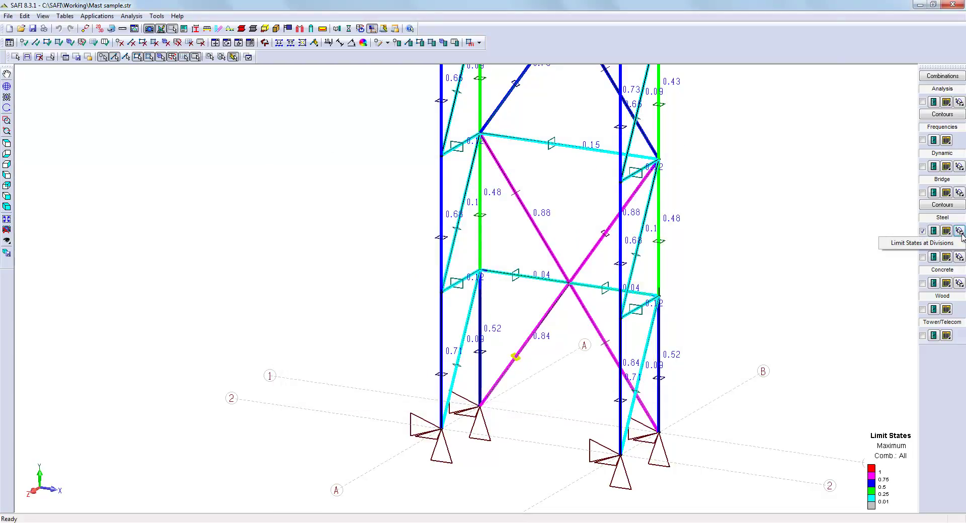
left_click(921, 243)
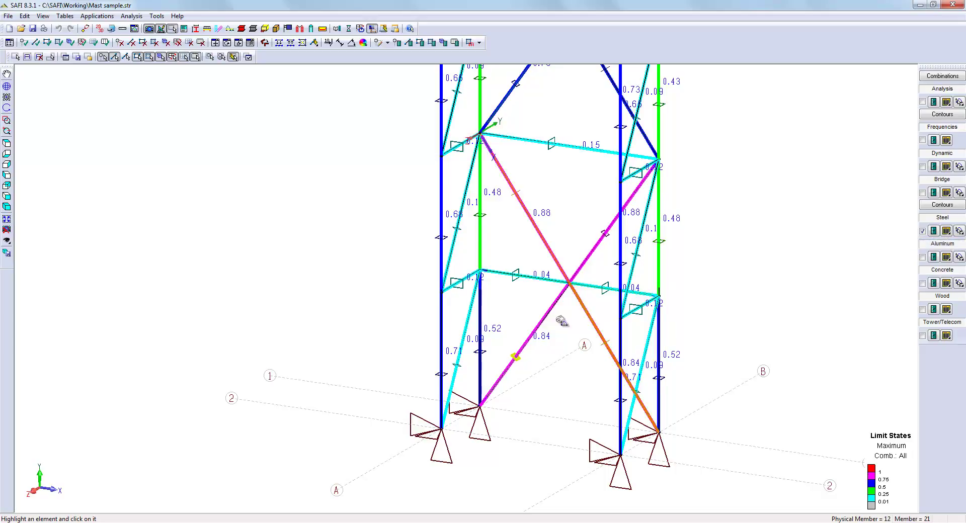
left_click(540, 356)
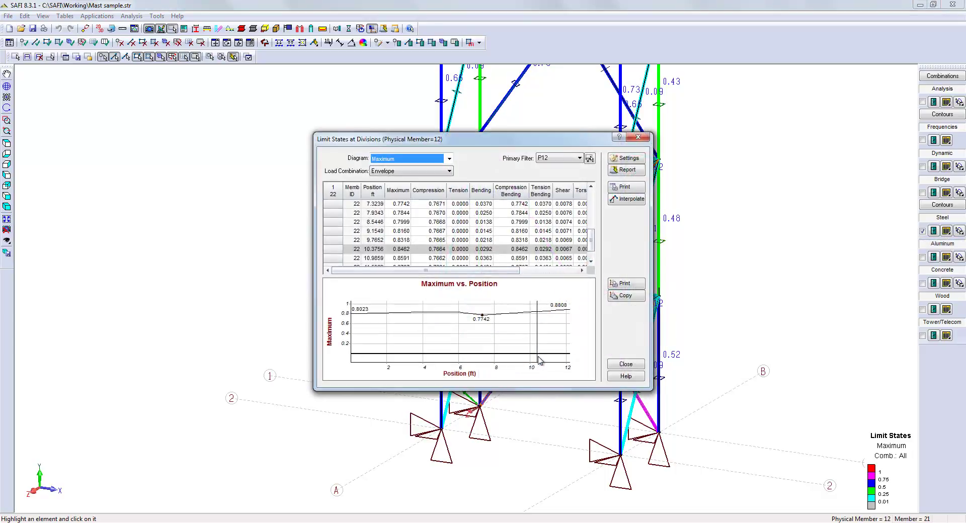
Examine the maximum limit state at the upper end of the selected brace on its divisions diagram, and close the diagram.
left_click_drag(538, 141, 337, 114)
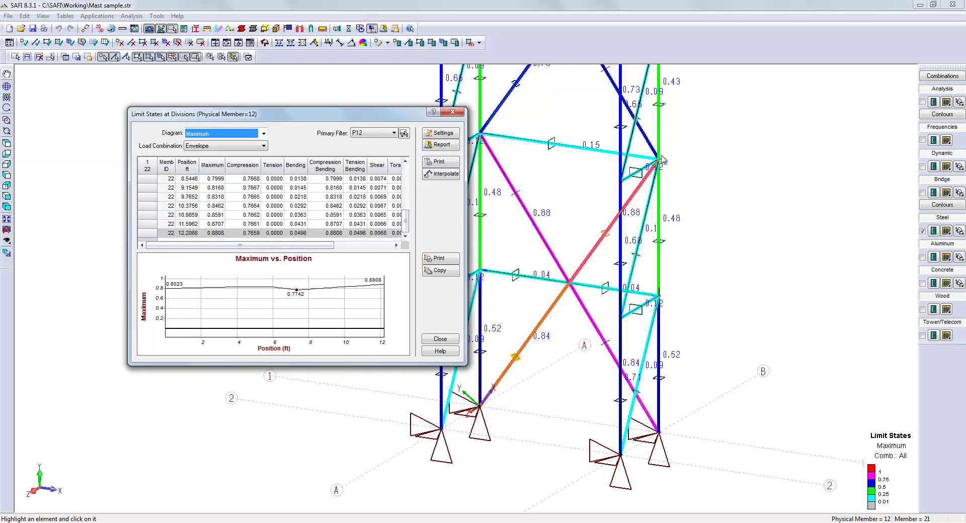
left_click(379, 284)
left_click(382, 286)
left_click(436, 340)
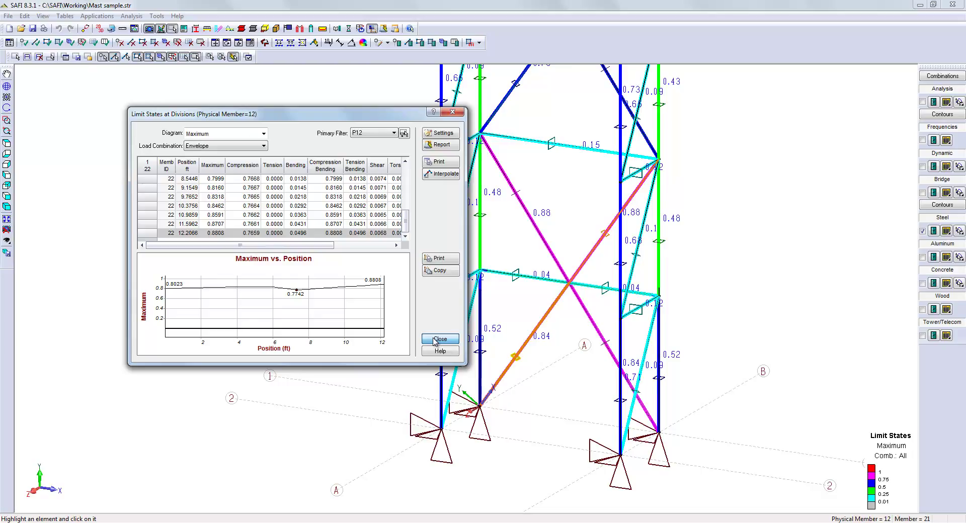
left_click(436, 340)
key("Escape")
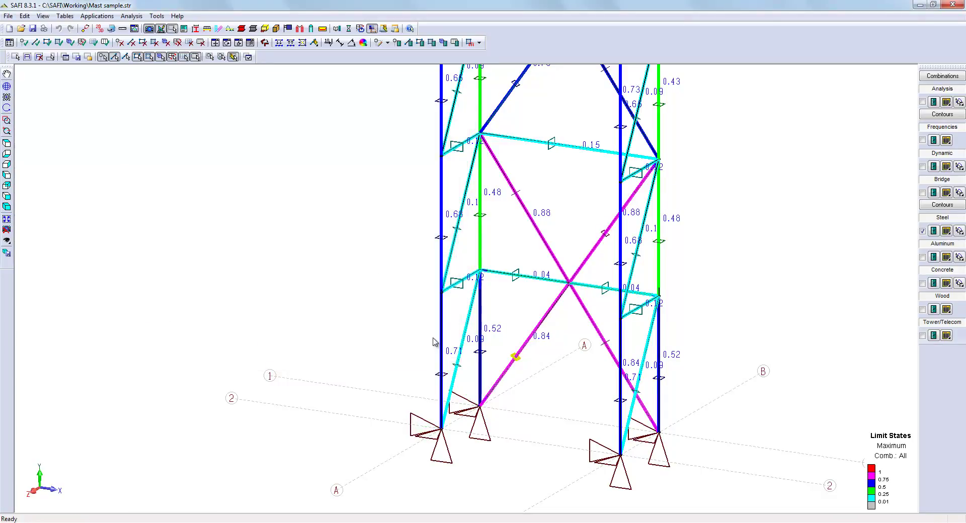
Hide the steel limit states, show the whole mast and restrict the displayed load combinations to 9 - D+W+Hook.
left_click(922, 231)
left_click(7, 219)
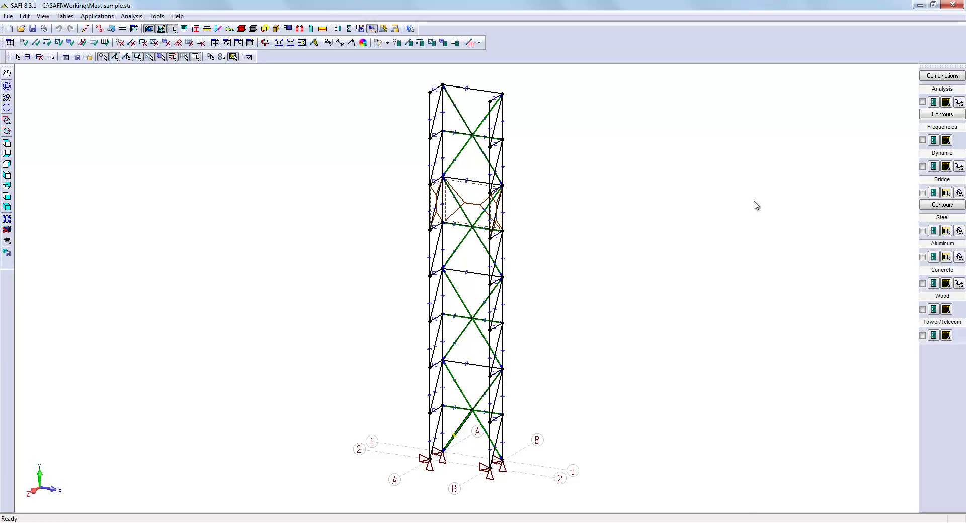
left_click(942, 76)
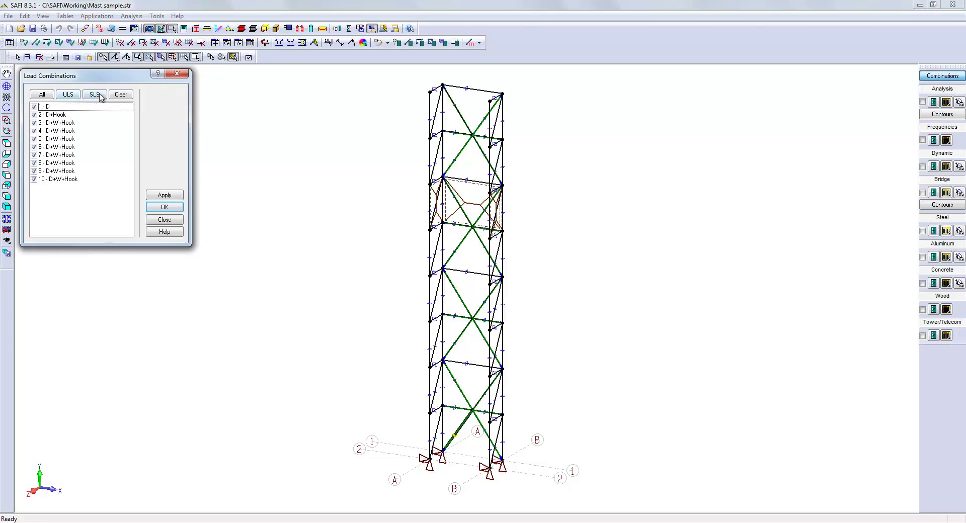
left_click(120, 95)
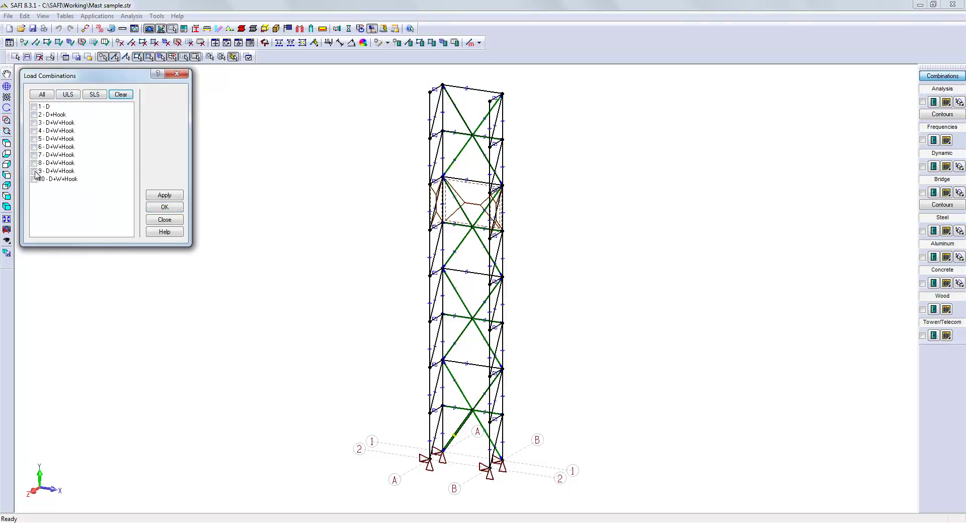
left_click(34, 172)
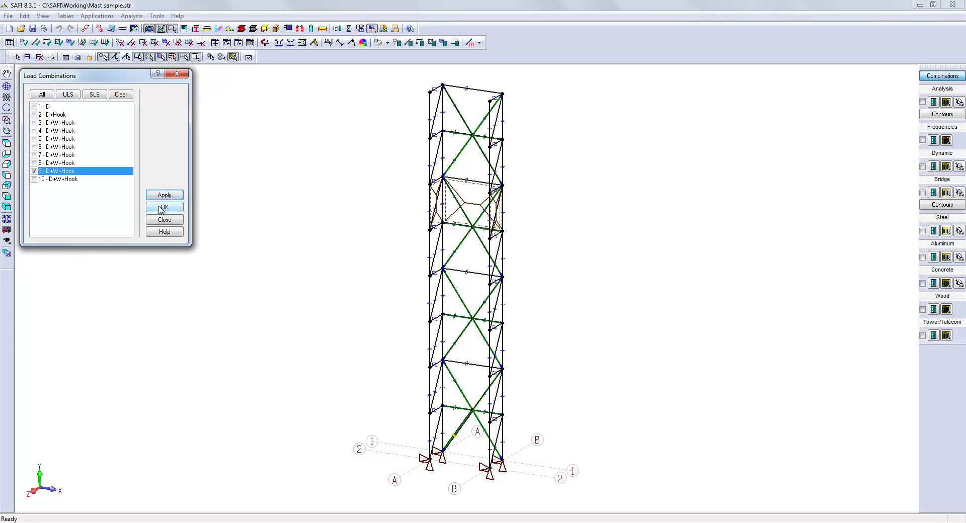
left_click(161, 209)
Display the internal deformations from the static analysis and view the mast from the side.
left_click(933, 101)
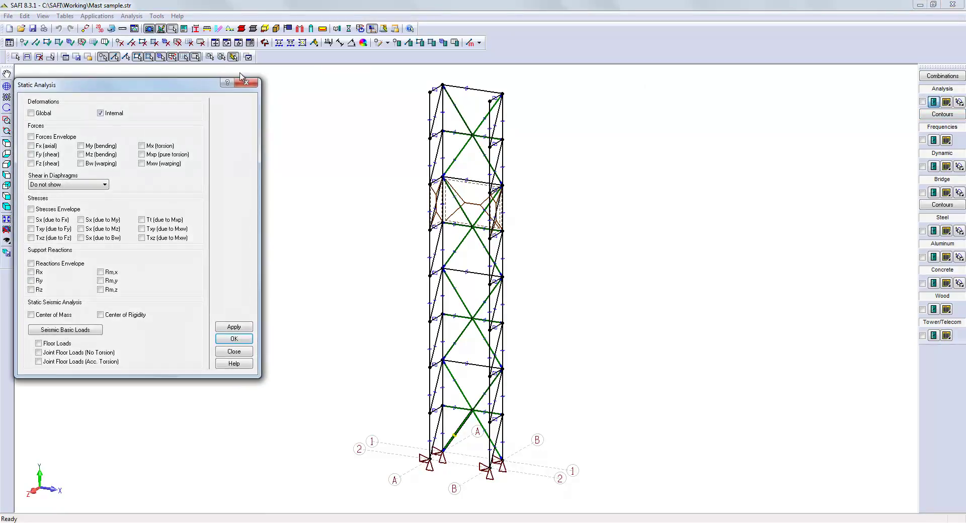
left_click(237, 339)
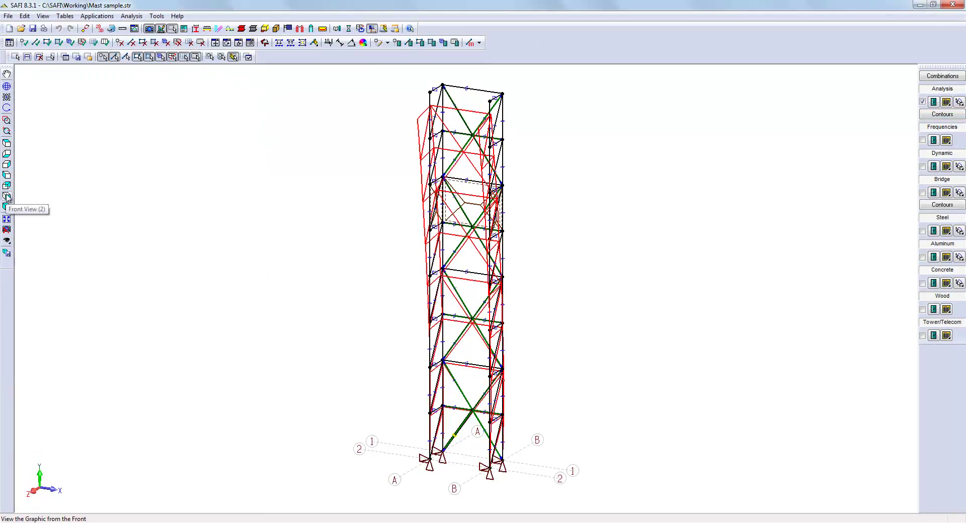
left_click(7, 165)
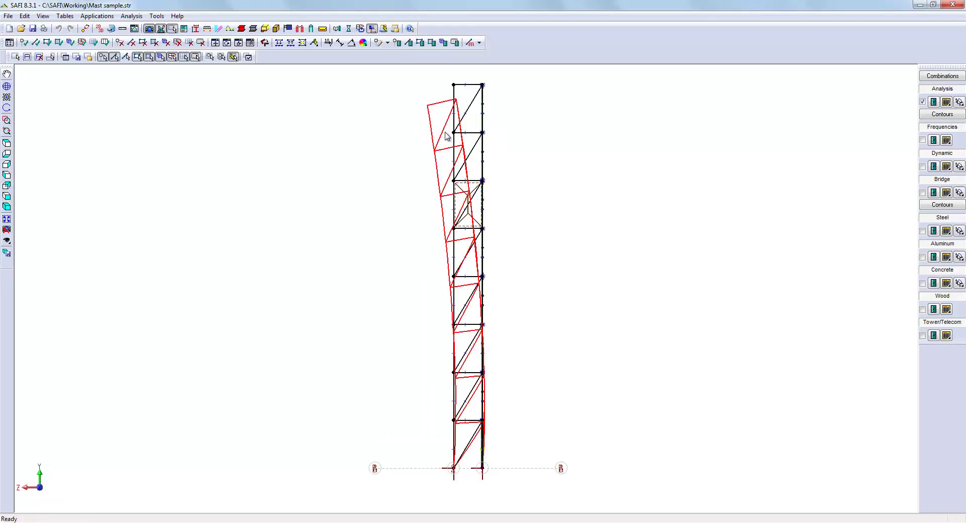
Run a Static P-Delta analysis with the Verification - Steel design option, saving the model changes.
left_click(349, 30)
left_click_drag(424, 127, 159, 95)
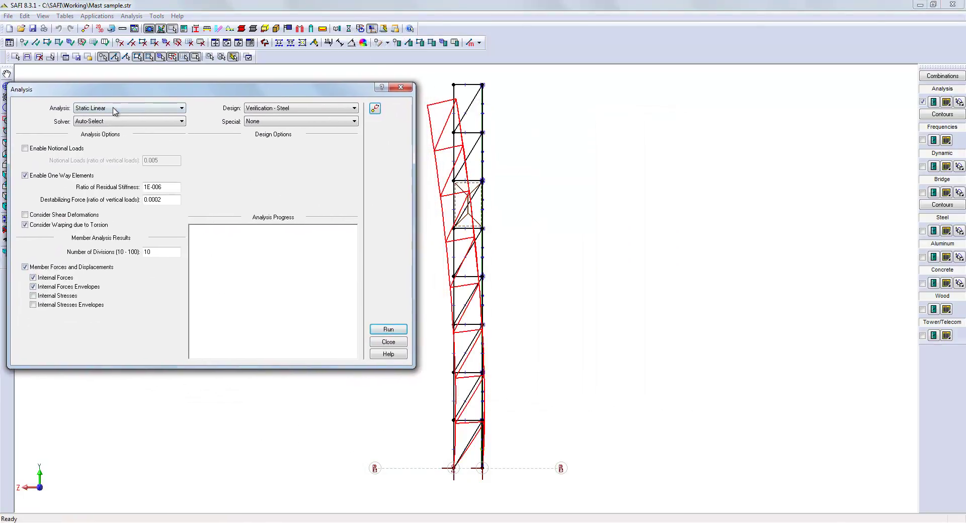
left_click(115, 108)
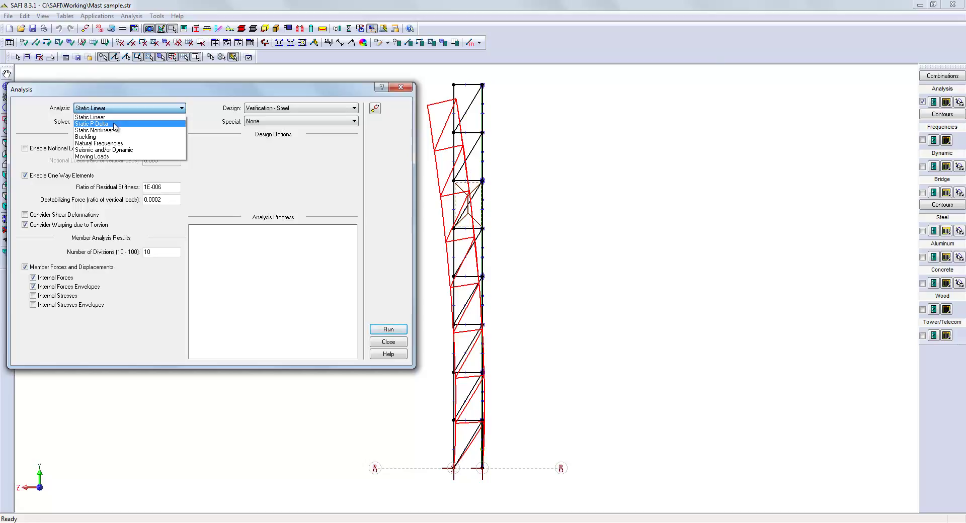
left_click(115, 124)
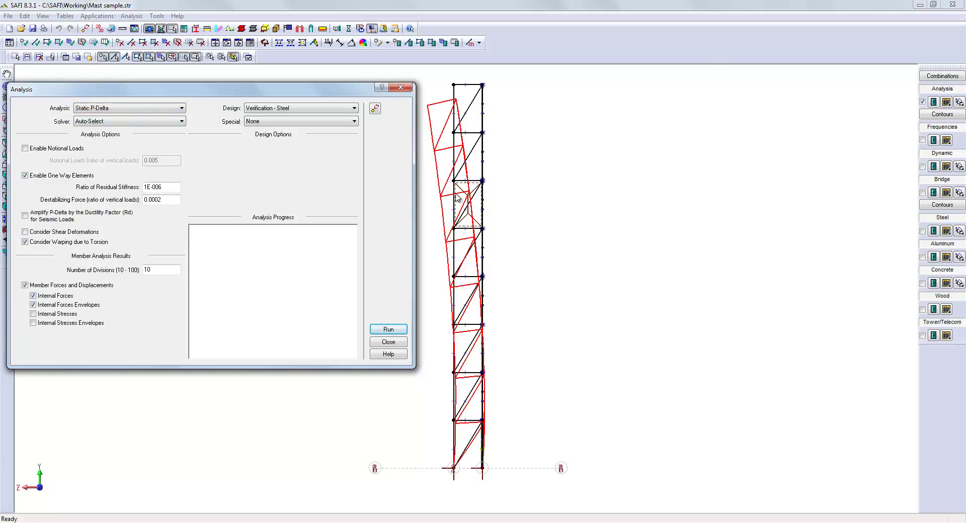
left_click(390, 330)
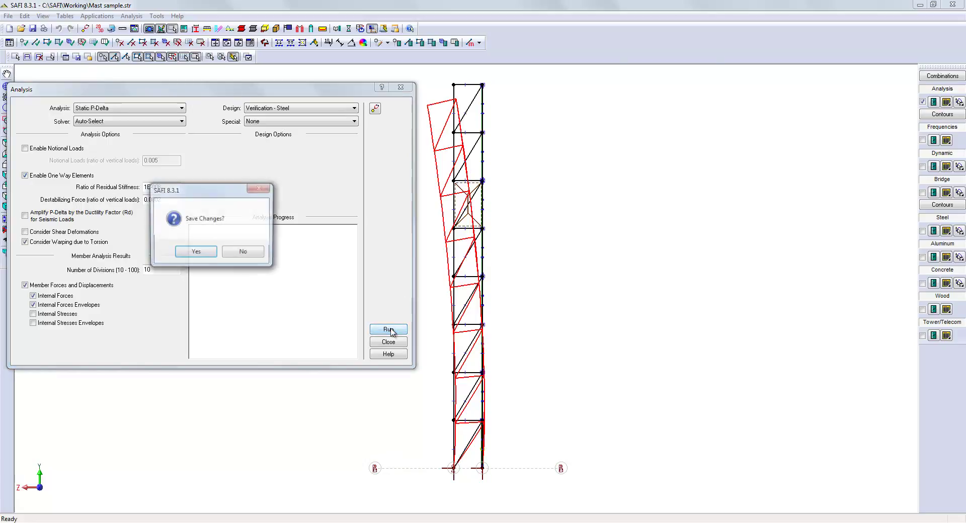
left_click(197, 251)
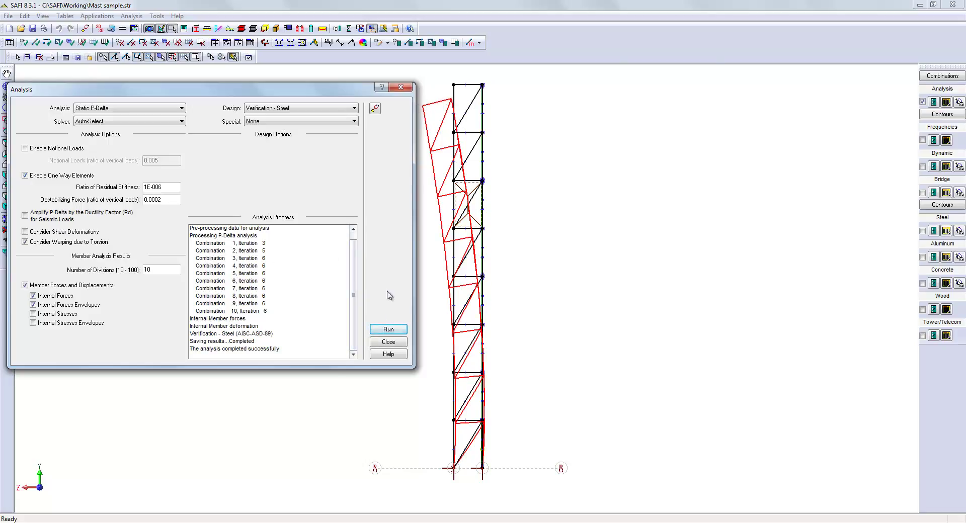
left_click(388, 342)
Hide the deformations, include all load combinations and display the steel limit states on the mast in a 3D view.
left_click(922, 102)
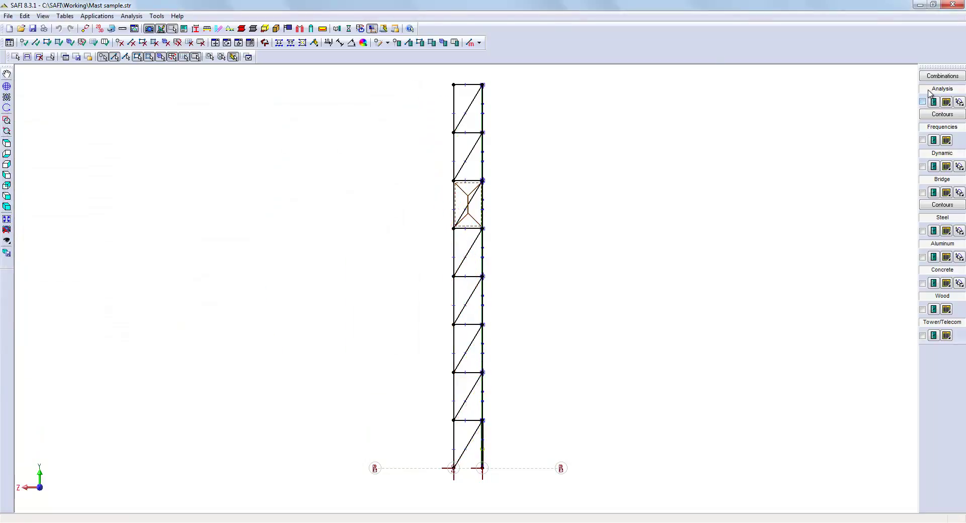
left_click(939, 76)
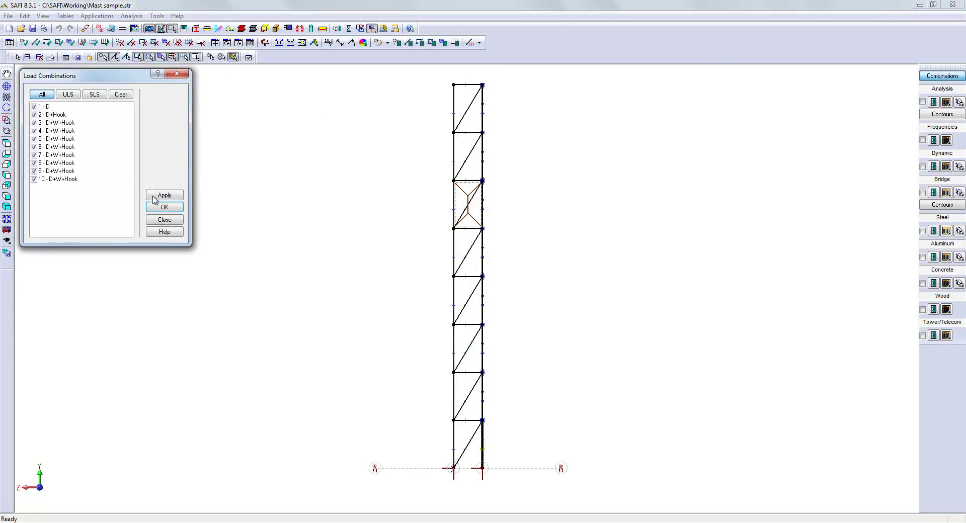
left_click(164, 207)
left_click(922, 231)
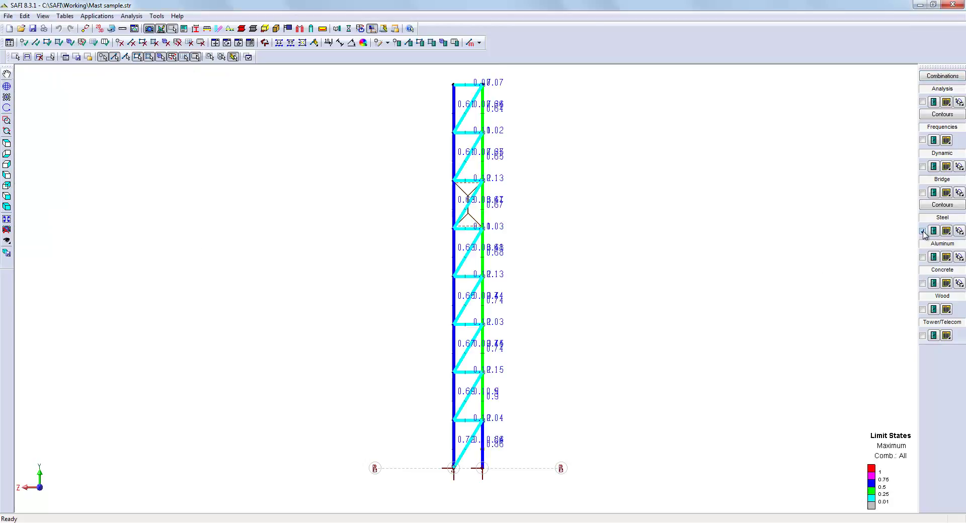
left_click(6, 206)
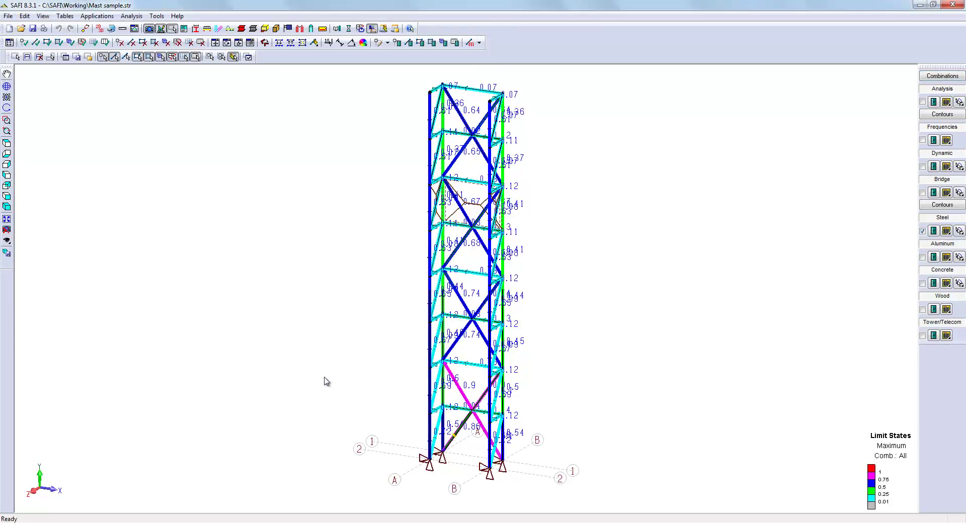